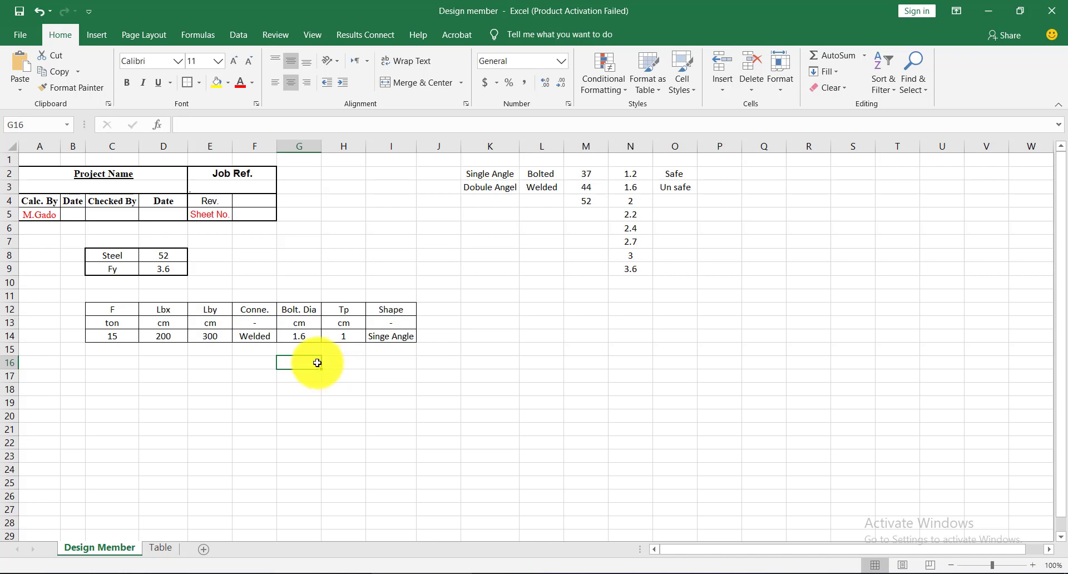
Select J11:K12 beside the Shape heading and scroll through the sheet.
click(393, 282)
click(439, 309)
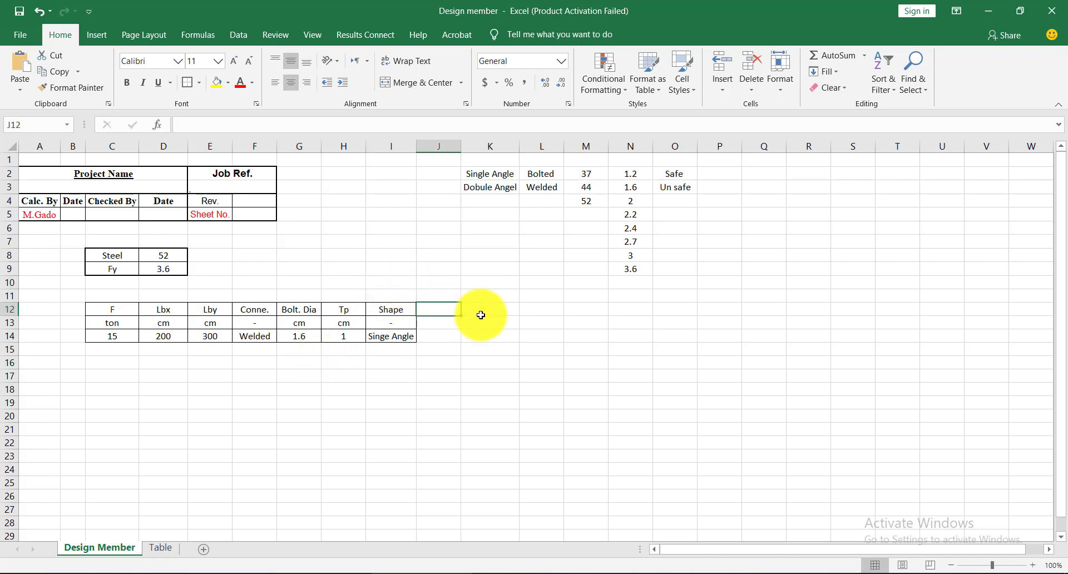
click(480, 315)
drag(439, 309, 489, 295)
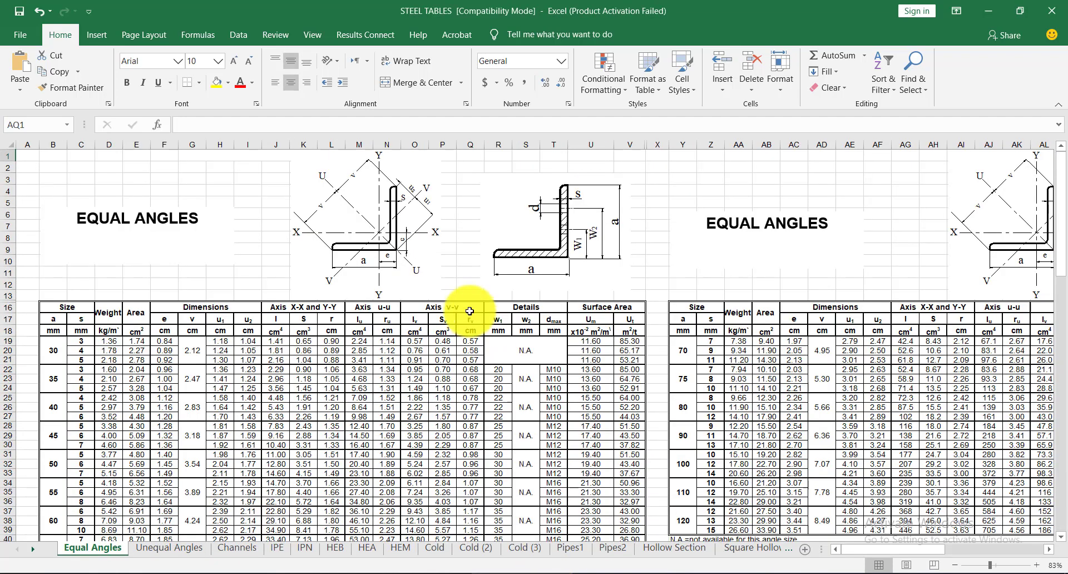
scroll(472, 309, down, 2)
scroll(472, 310, down, 1)
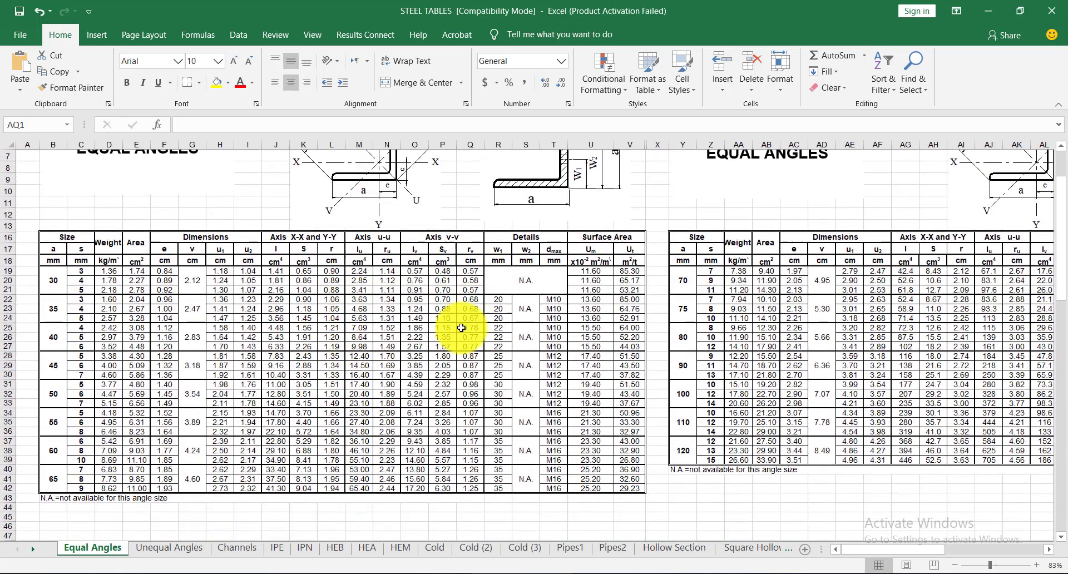
scroll(423, 310, up, 2)
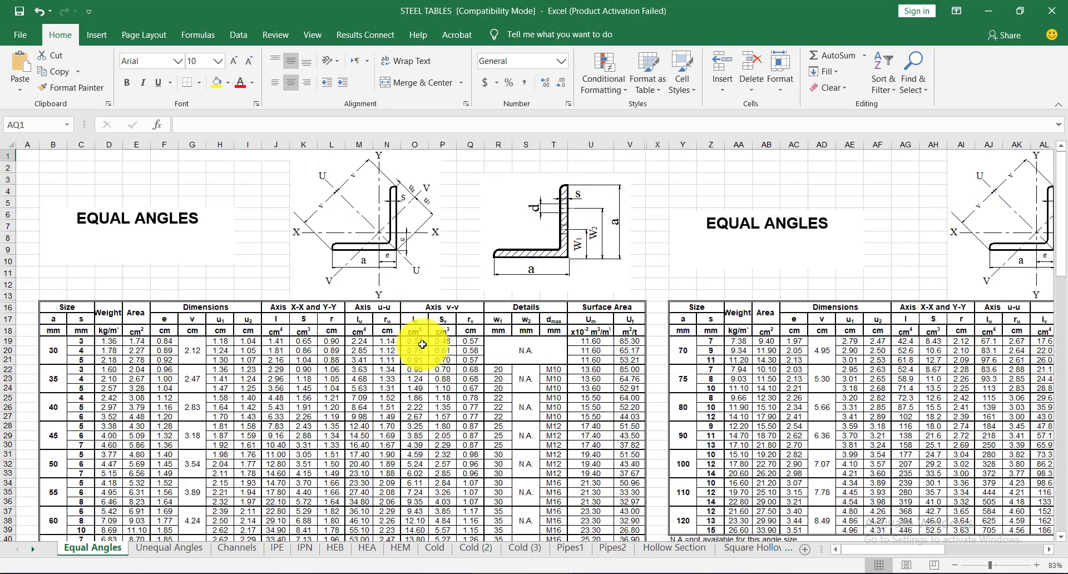
scroll(407, 344, down, 1)
scroll(407, 344, down, 1)
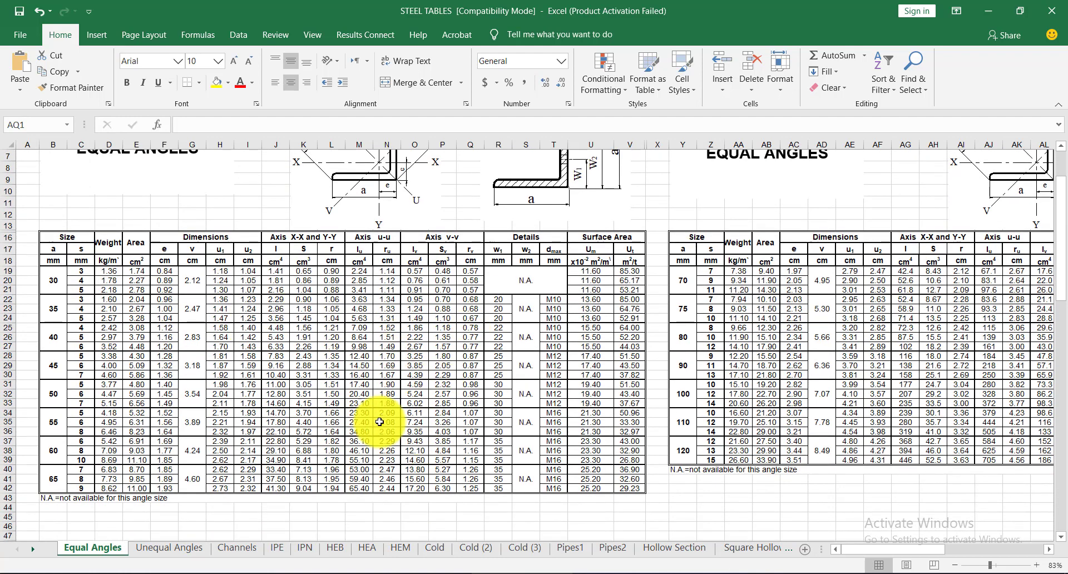
Go to the Design member workbook's Table sheet and look over the angle properties.
click(439, 573)
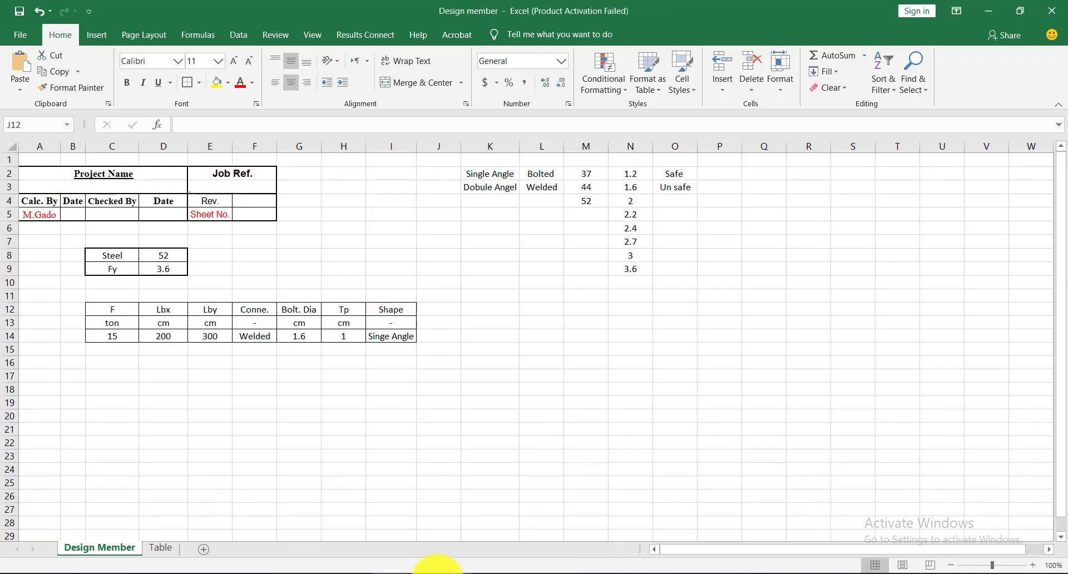
click(160, 547)
scroll(121, 291, down, 1)
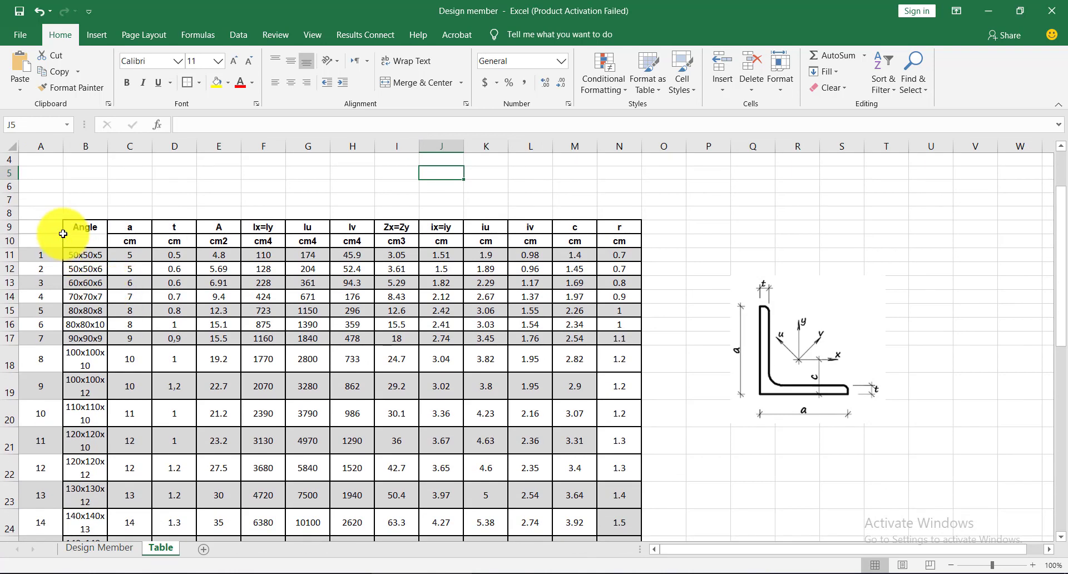
drag(50, 228, 414, 445)
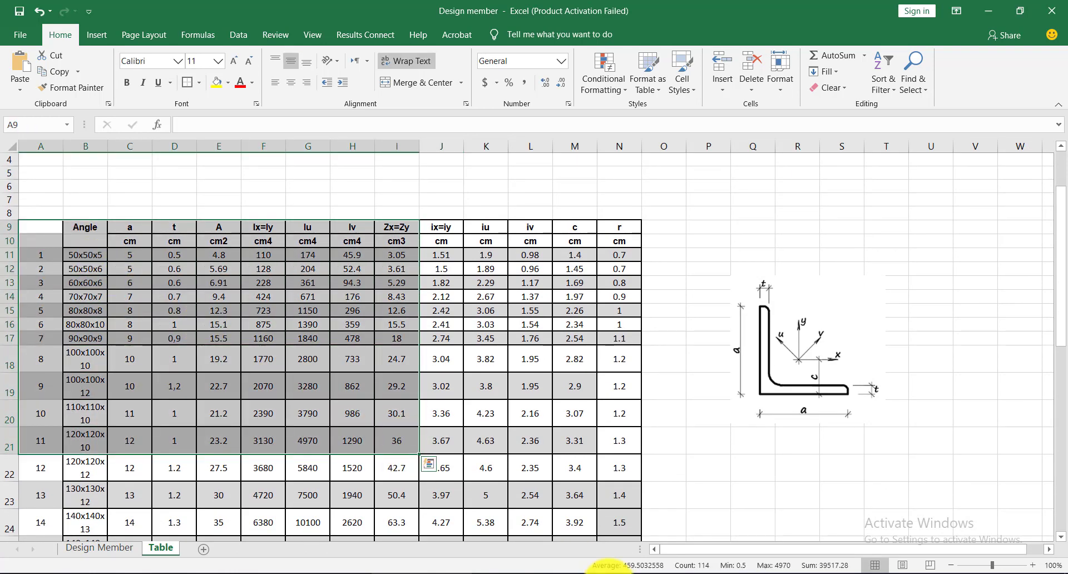
Browse the steel tables' Channels, IPE and IPN sheets, then return to the Table sheet.
click(439, 573)
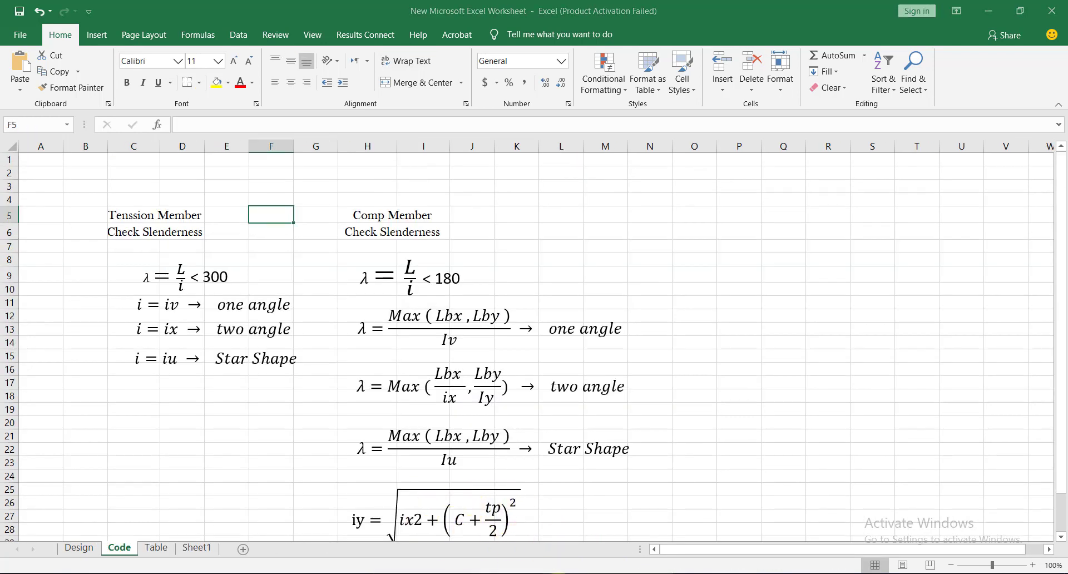
click(439, 573)
click(237, 547)
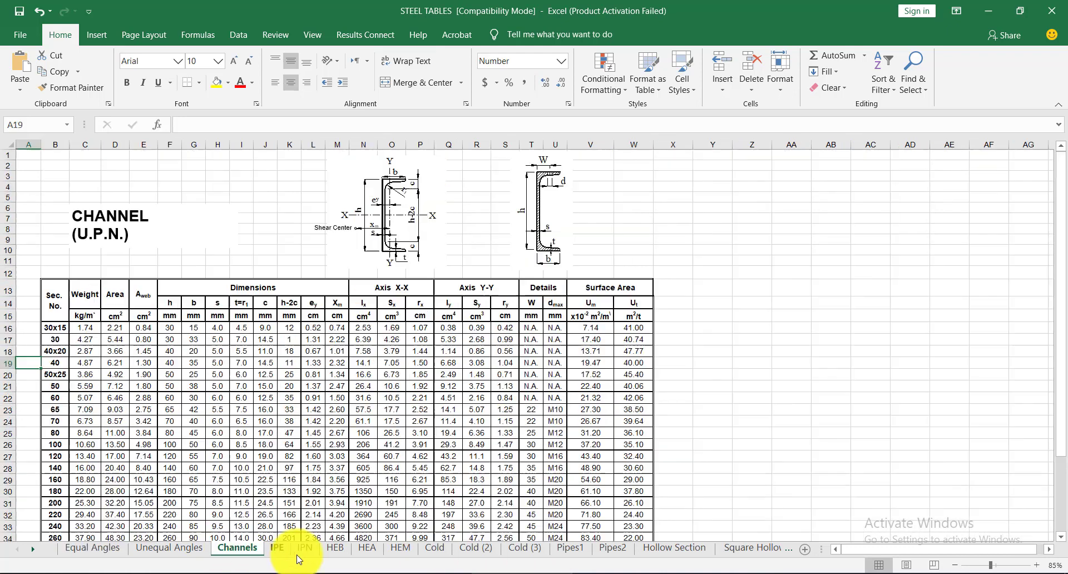
click(277, 547)
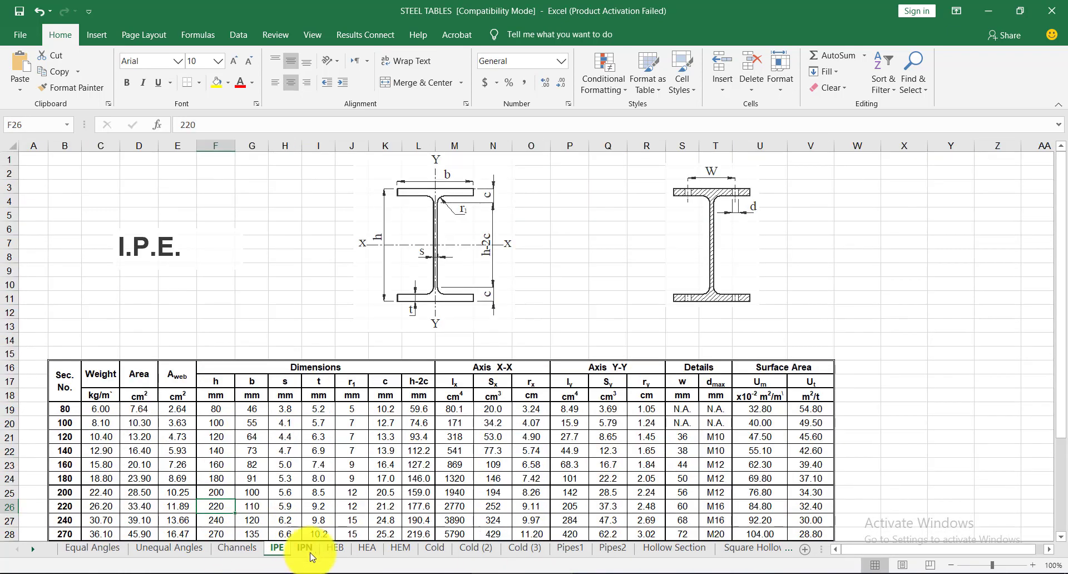
click(311, 552)
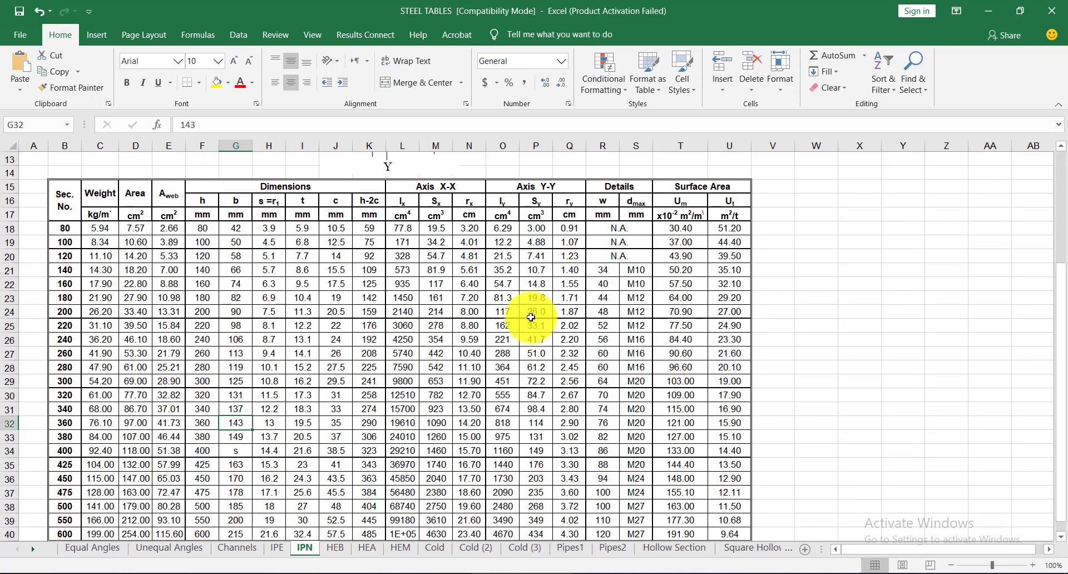
scroll(342, 278, up, 4)
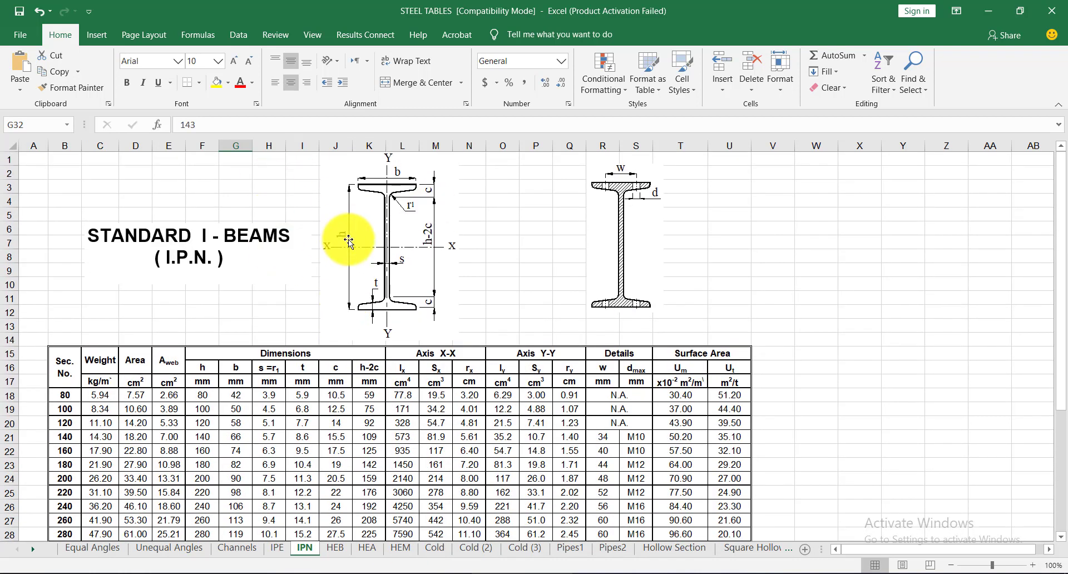
click(408, 570)
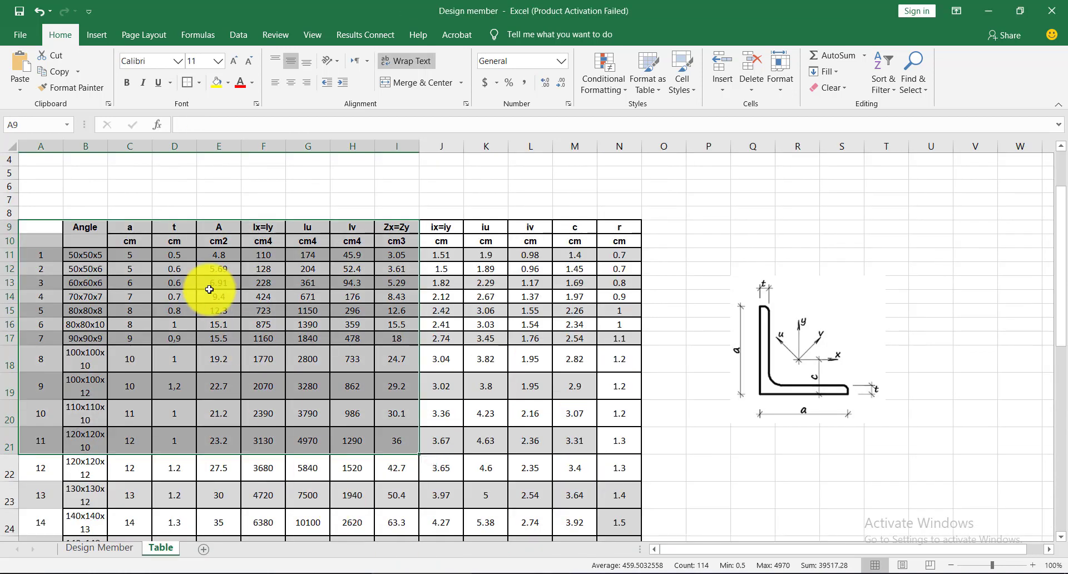
click(189, 205)
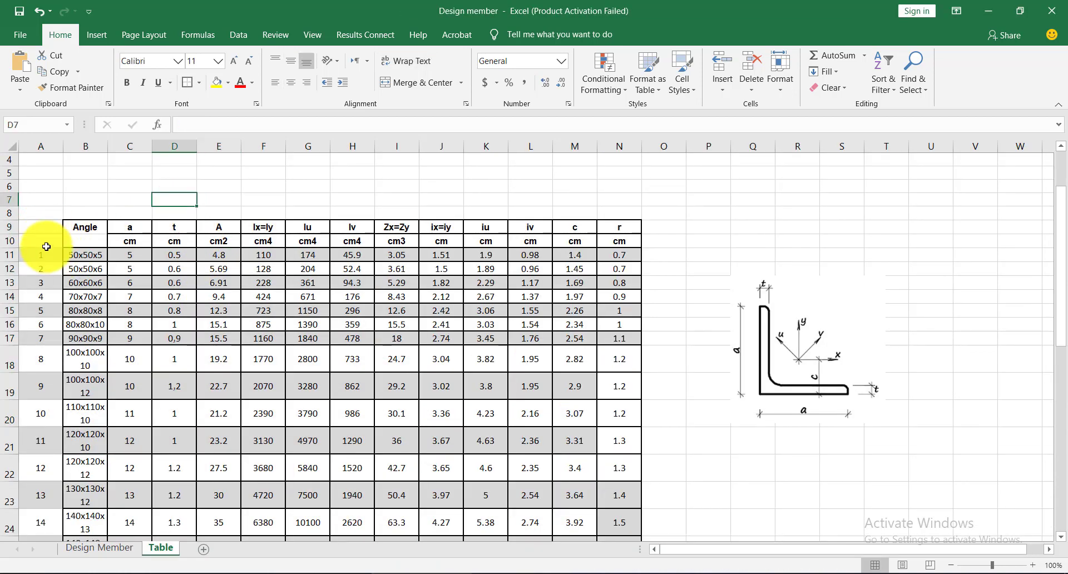
mouse_move(45, 253)
mouse_down()
mouse_move(597, 489)
mouse_move(623, 485)
mouse_up()
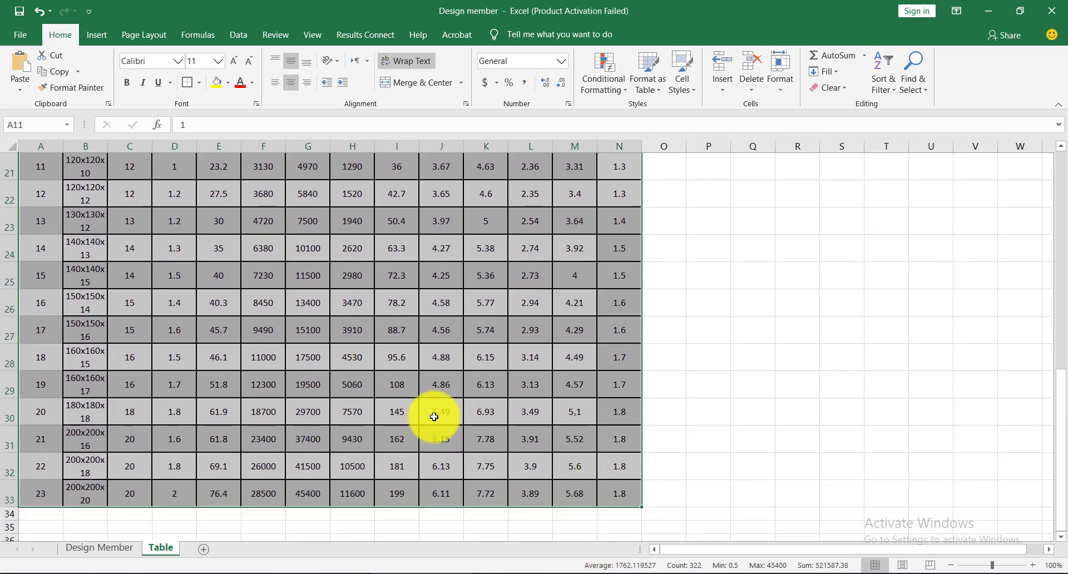
scroll(310, 377, up, 7)
text(Table)
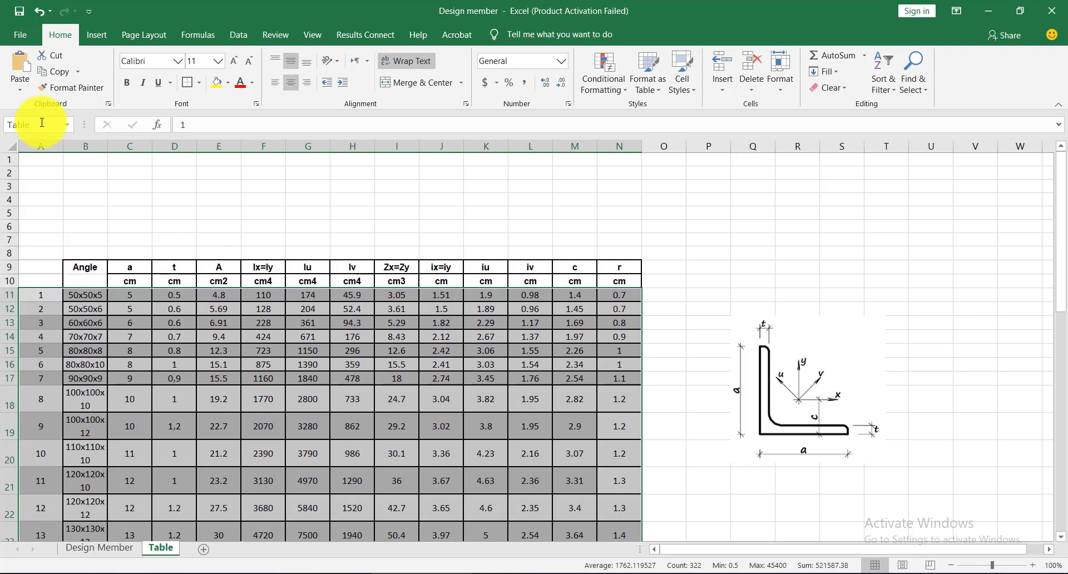
click(116, 172)
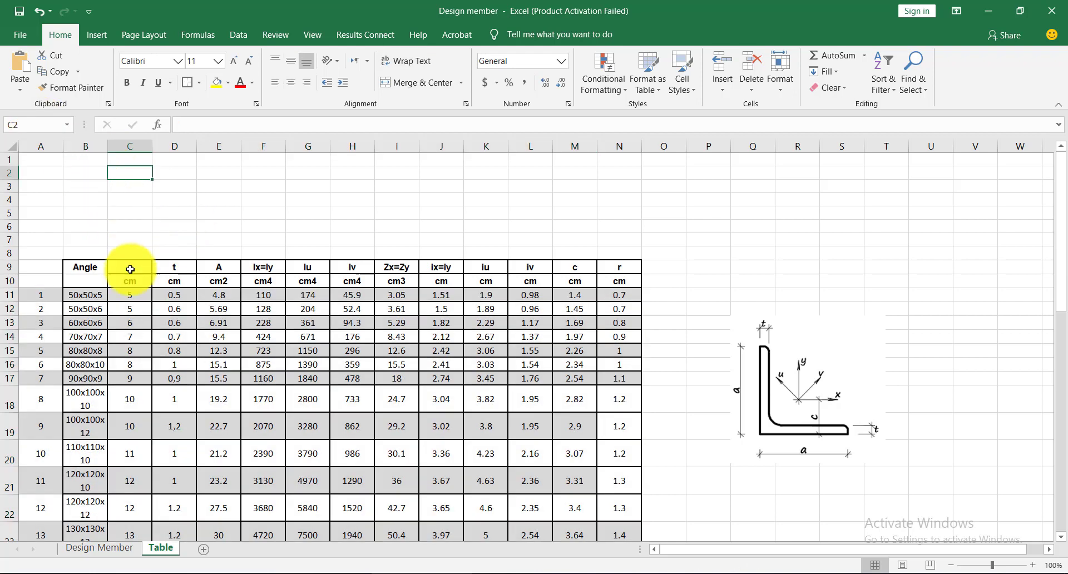
Copy the Table sheet's header and unit rows B9:N10 into J12 of Design Member.
click(116, 535)
drag(90, 266, 605, 283)
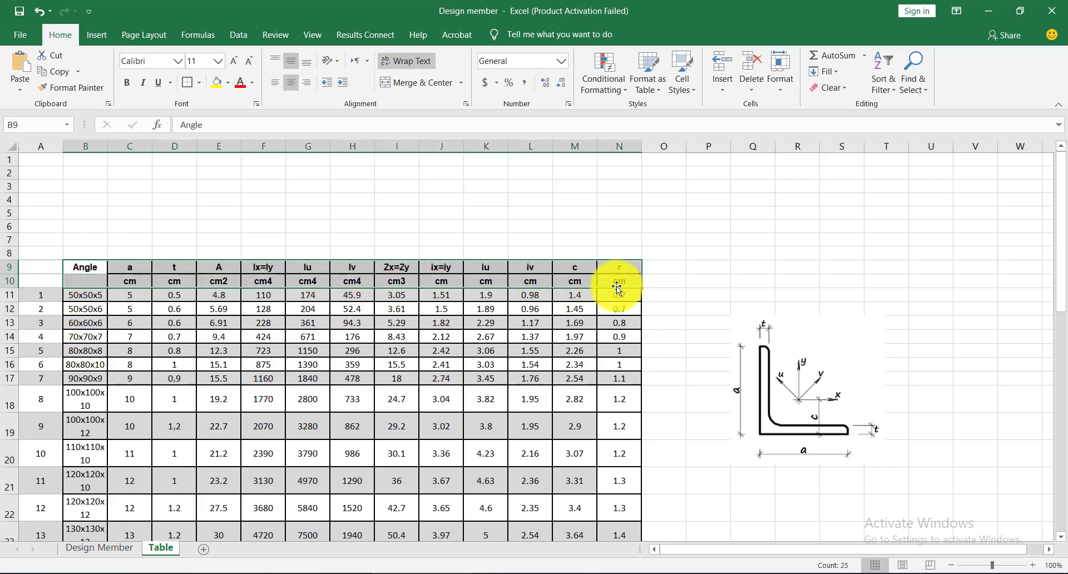
key(ctrl+c)
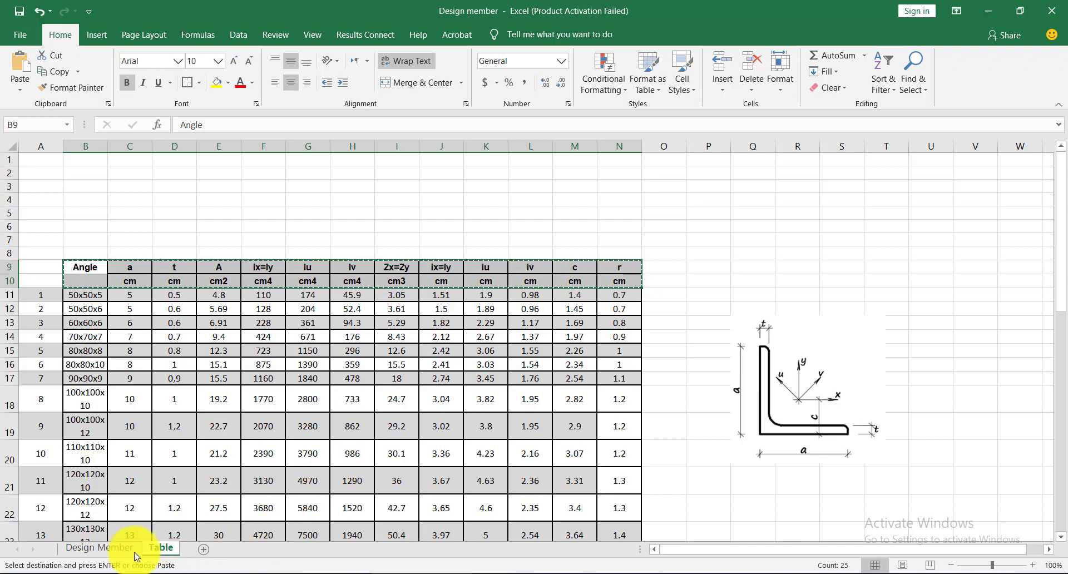
click(100, 547)
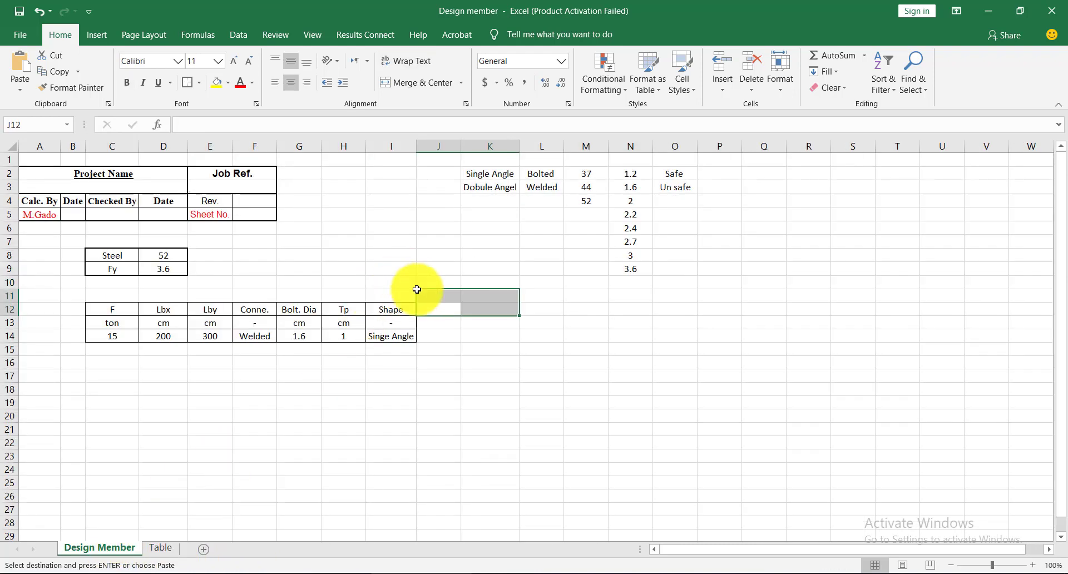
click(445, 311)
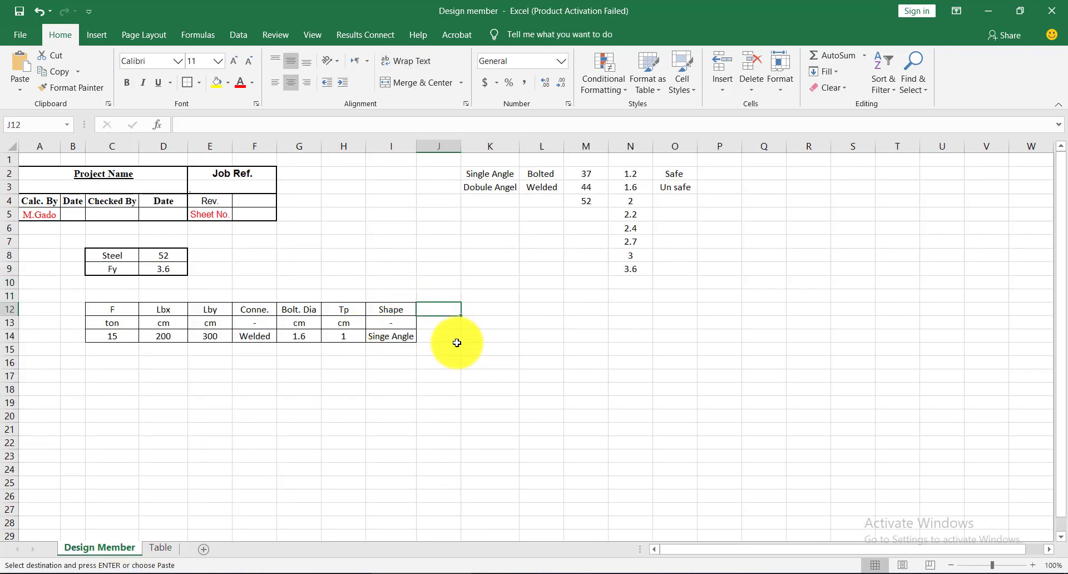
key(ctrl+v)
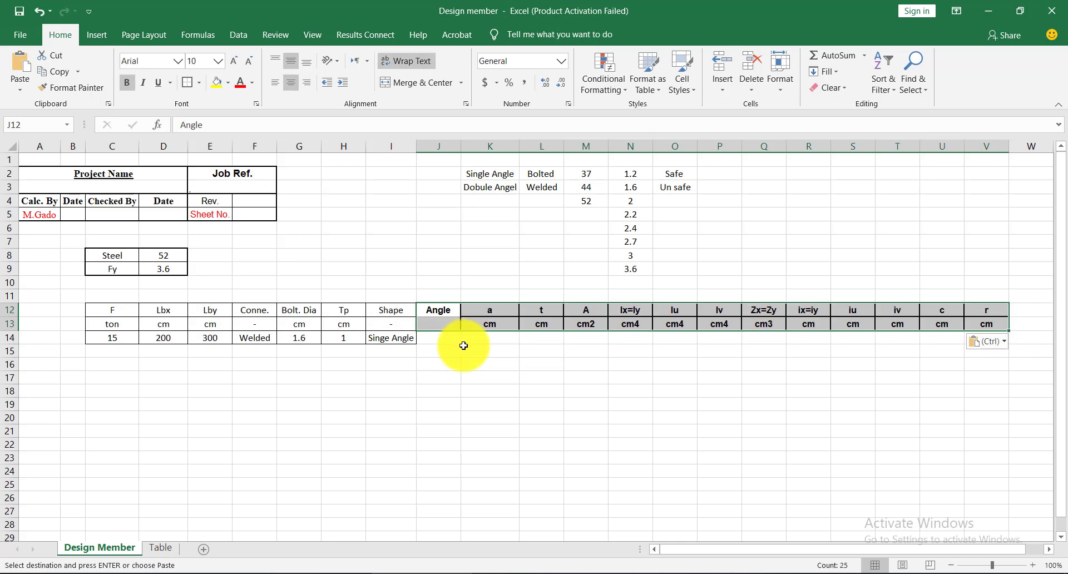
click(161, 547)
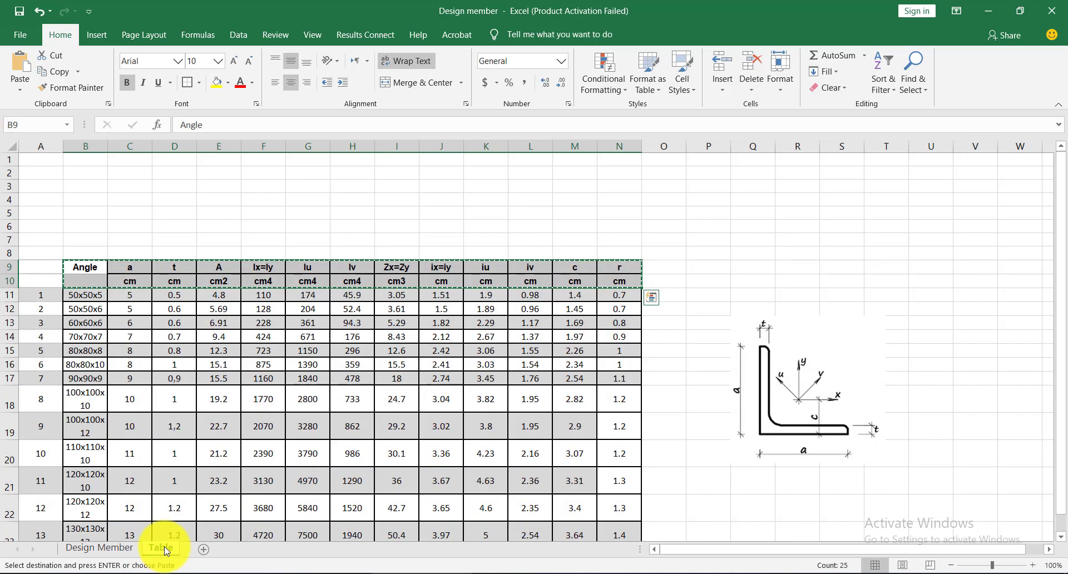
click(119, 541)
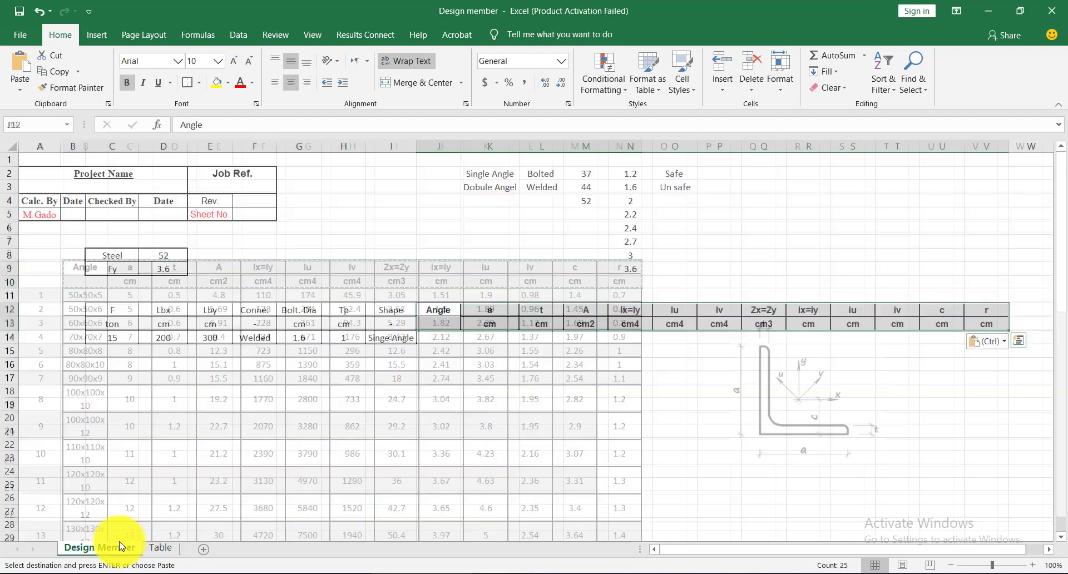
click(464, 349)
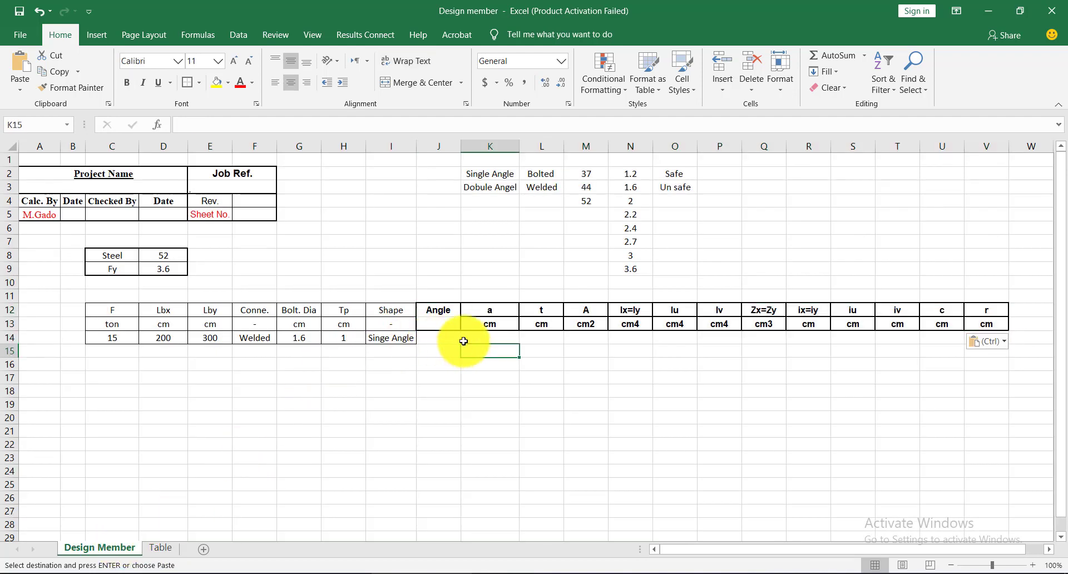
Make the 2 in the cm² unit under A superscript.
key(Escape)
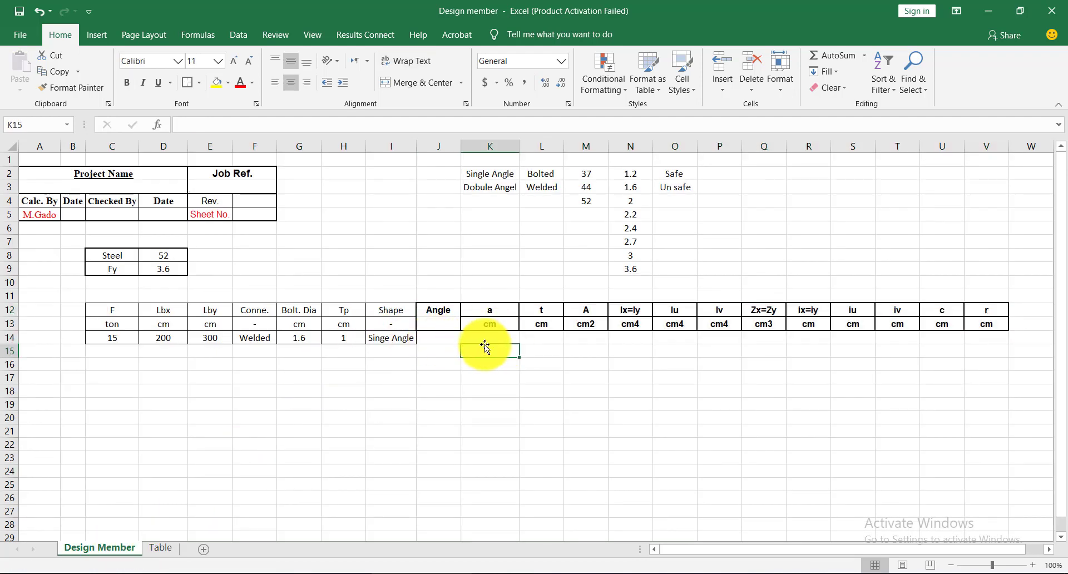
click(575, 340)
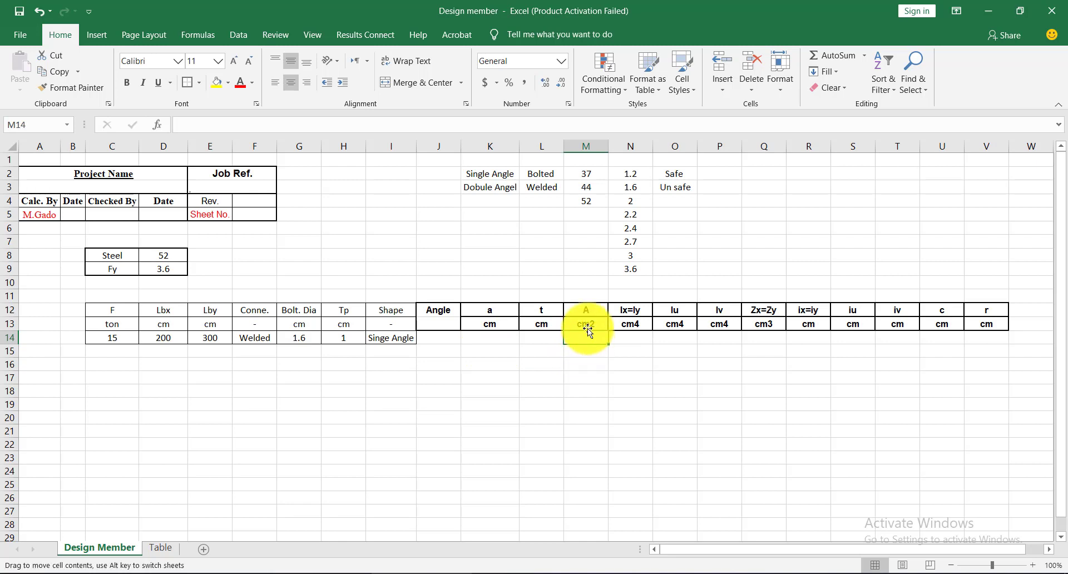
double_click(592, 324)
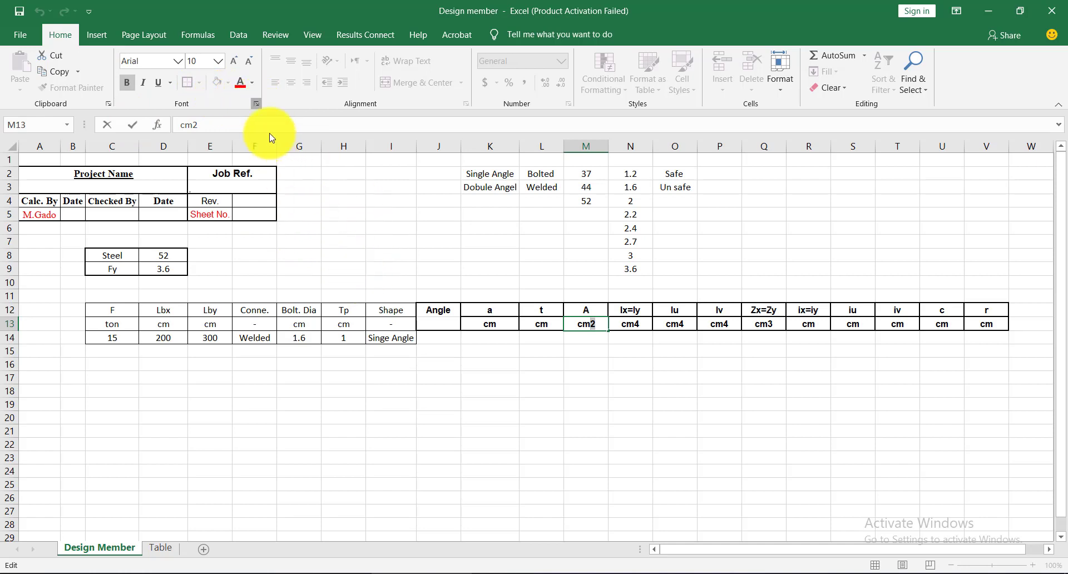
click(256, 103)
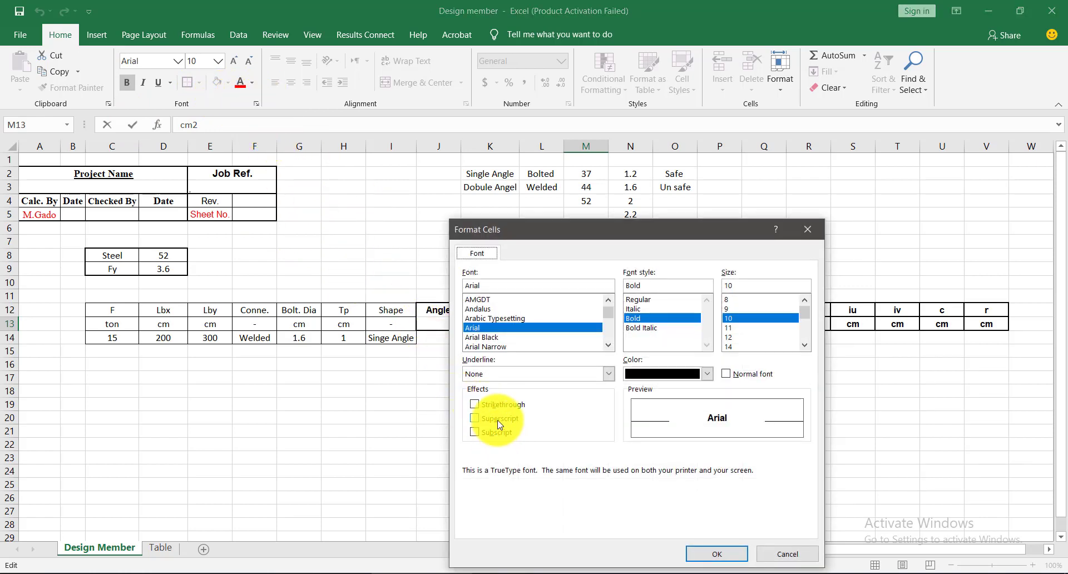
click(717, 553)
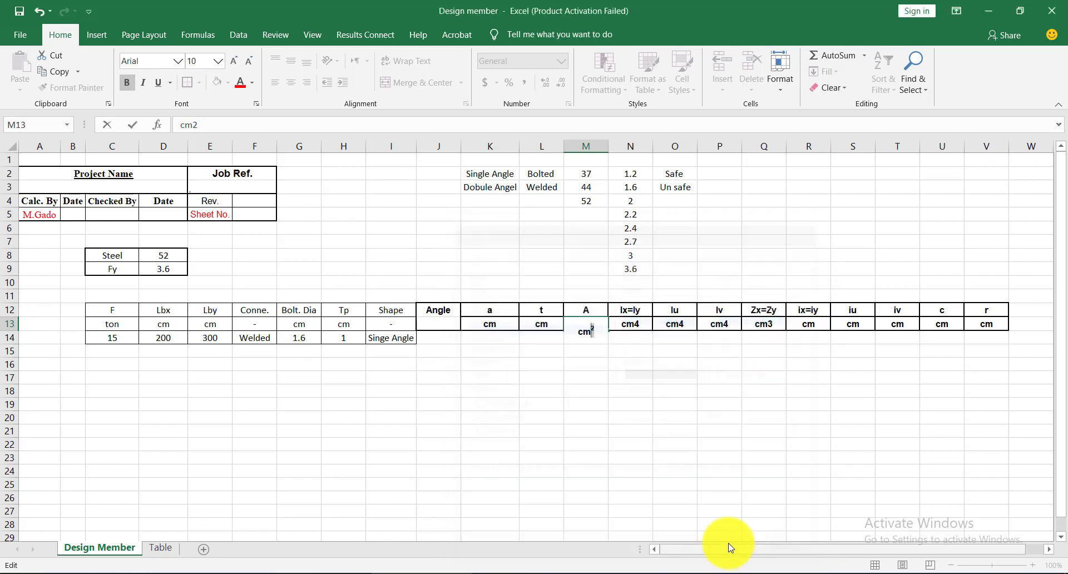
click(601, 355)
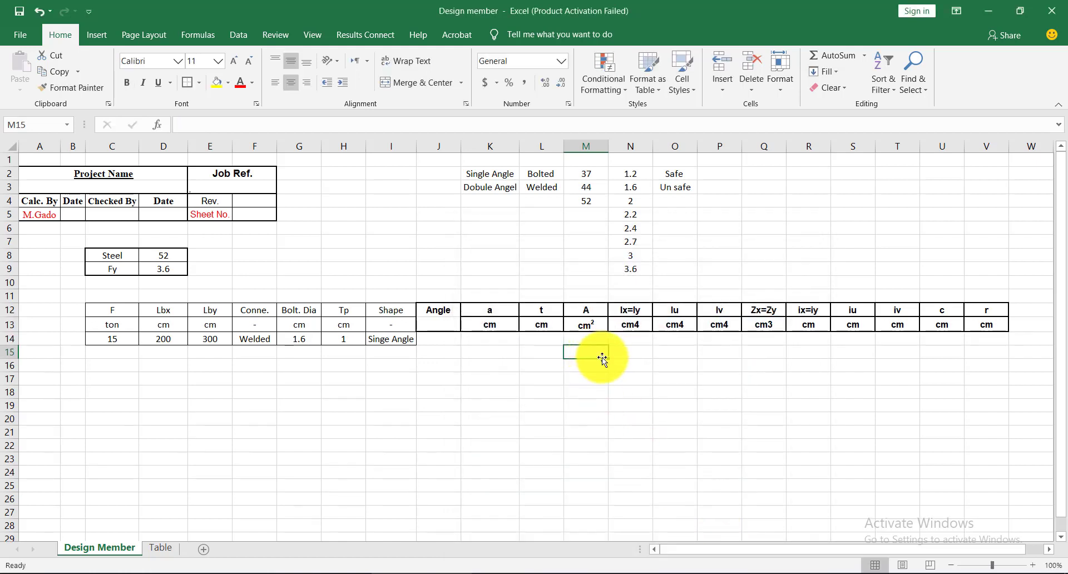
Try superscripting the cm4 unit under Ix=Iy, undoing an accidental font size change.
click(628, 328)
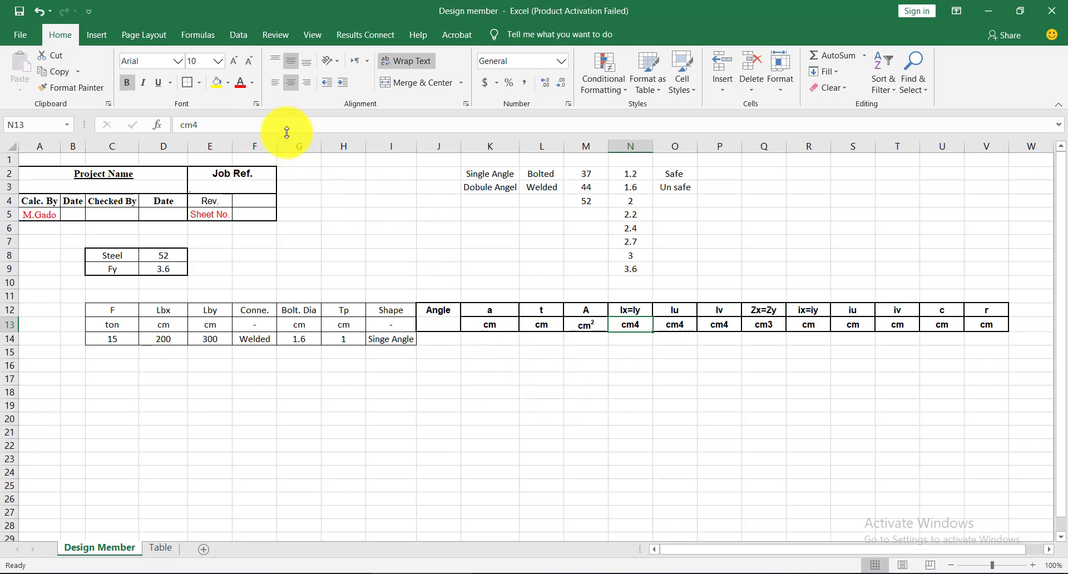
click(256, 103)
click(499, 418)
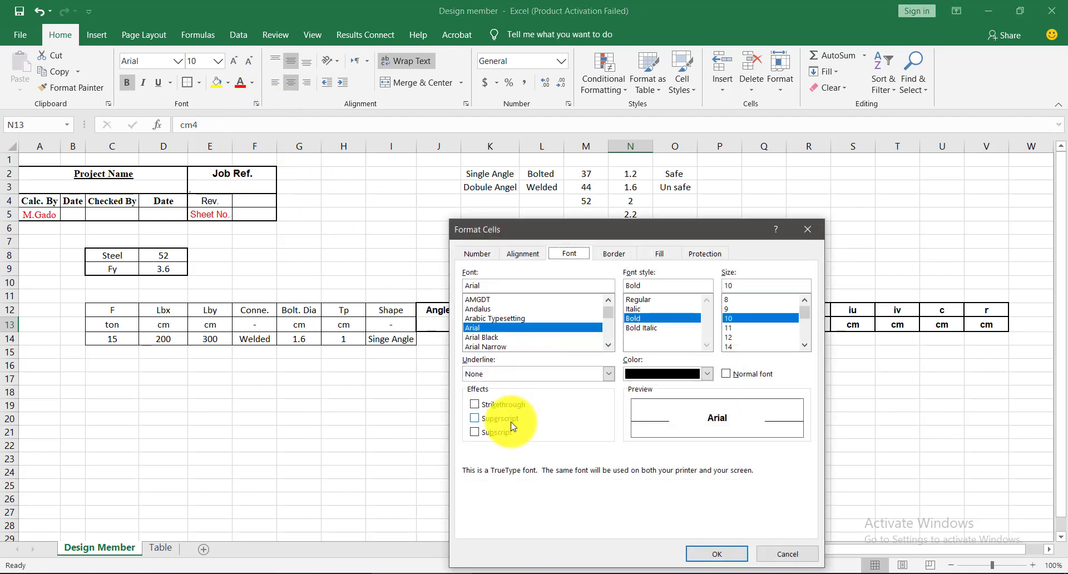
click(723, 554)
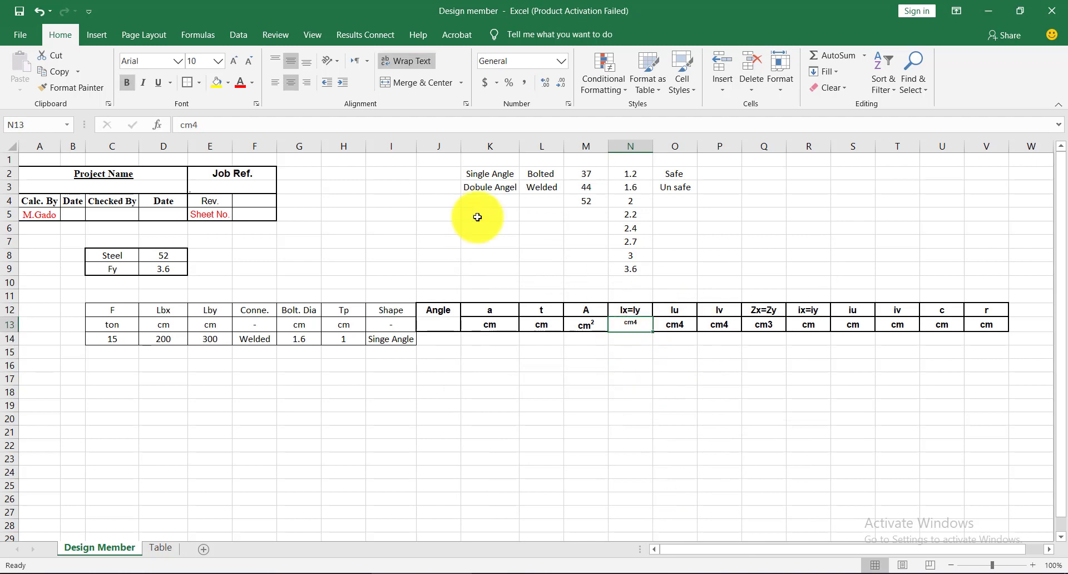
click(236, 60)
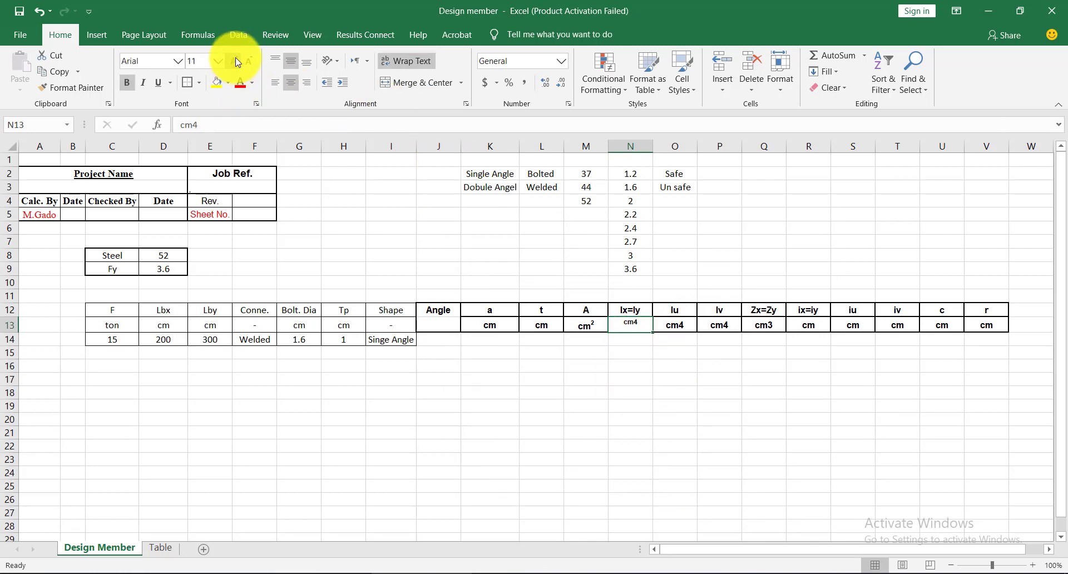
click(236, 60)
key(ctrl+z)
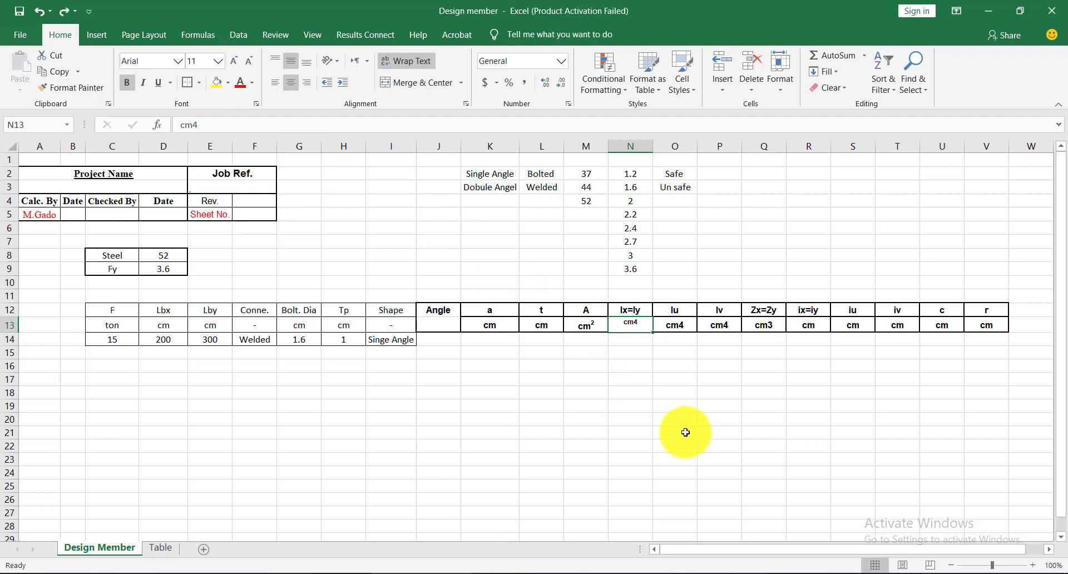
key(ctrl+z)
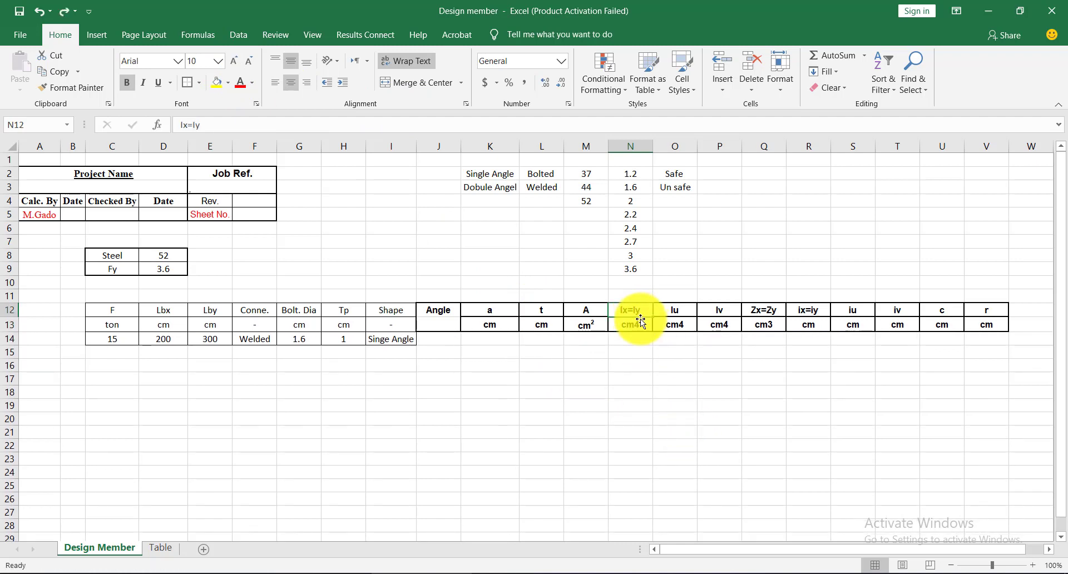
Superscript only the 4 in the Ix=Iy unit so it reads cm⁴.
double_click(642, 323)
drag(637, 324, 641, 325)
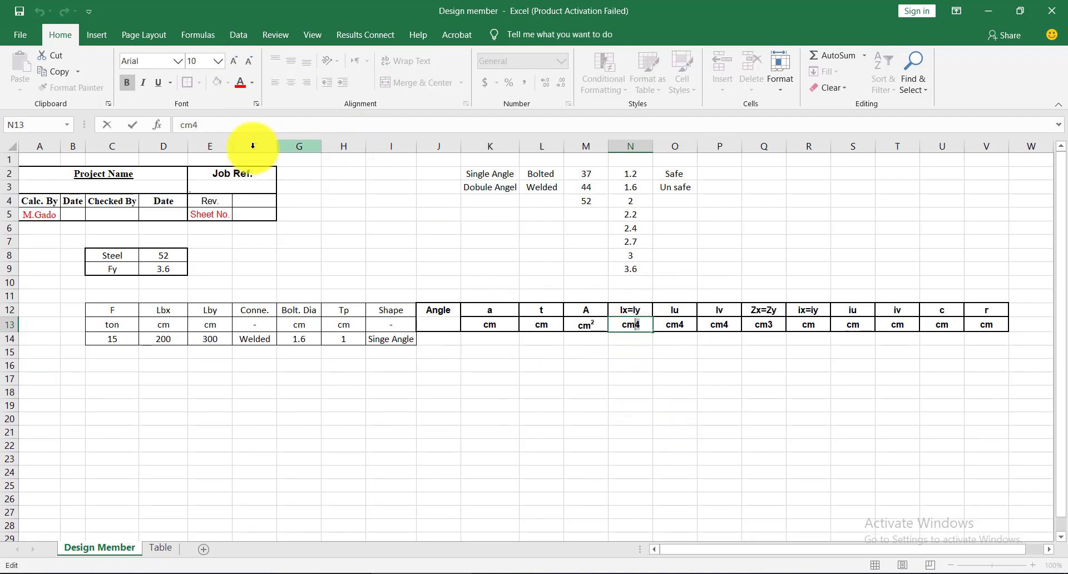
click(256, 102)
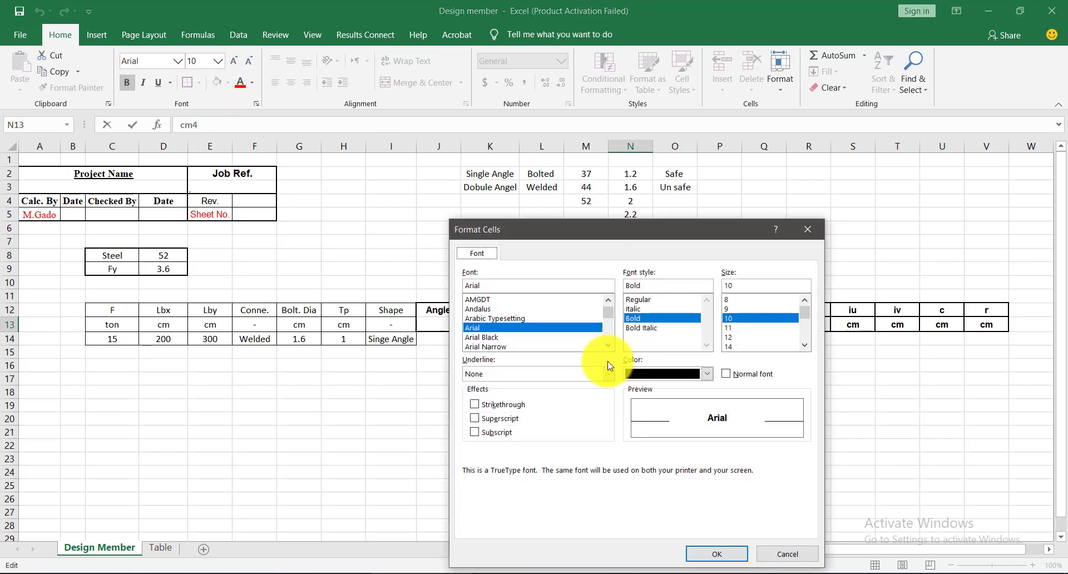
click(503, 422)
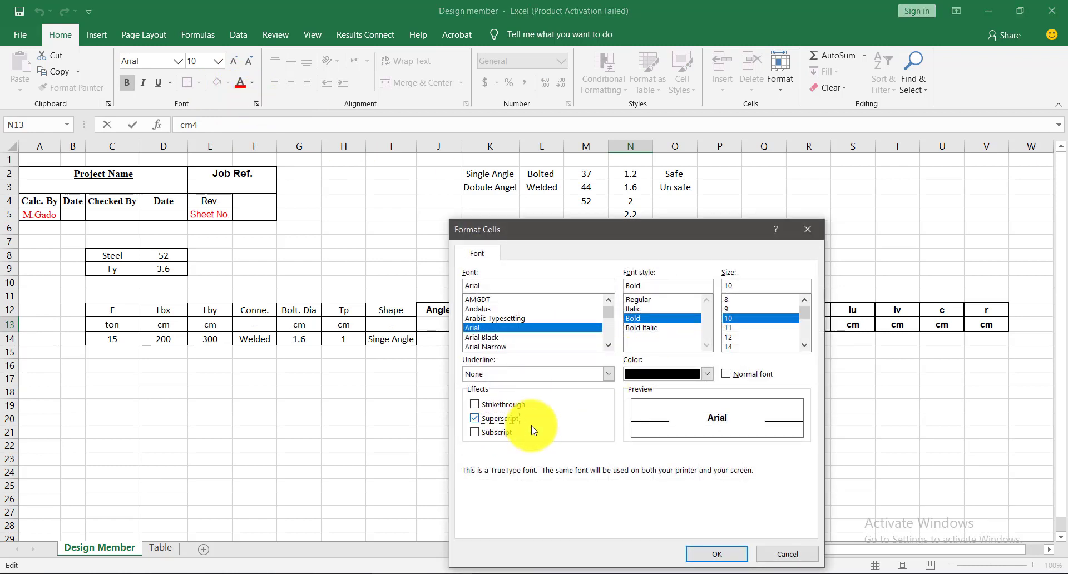
click(704, 553)
click(669, 352)
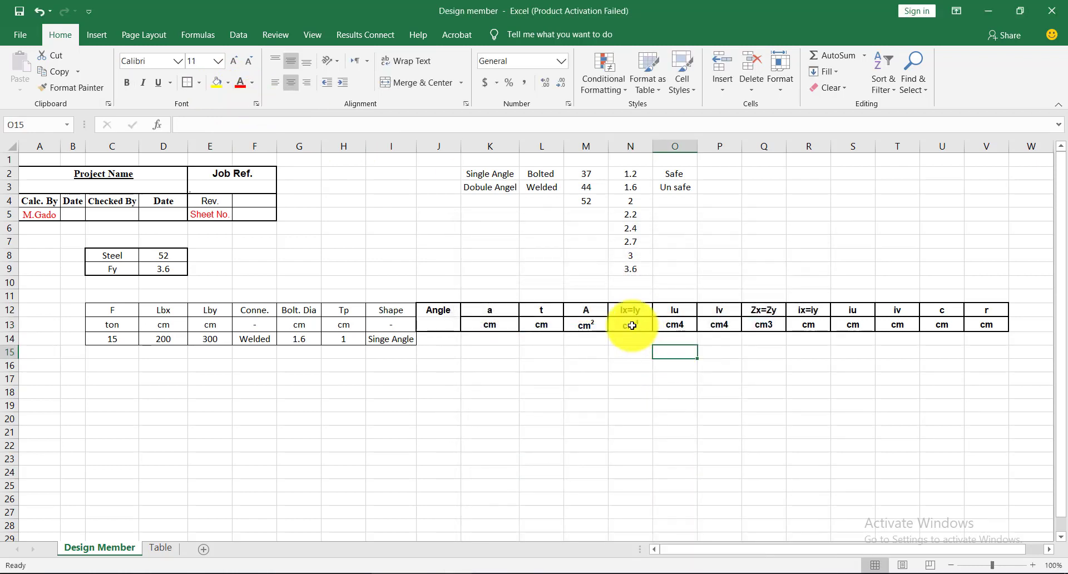
Fill cm⁴ across the Iu and Iv columns, correcting their exponents to 4.
click(632, 325)
drag(653, 331, 725, 329)
click(767, 328)
key(F2)
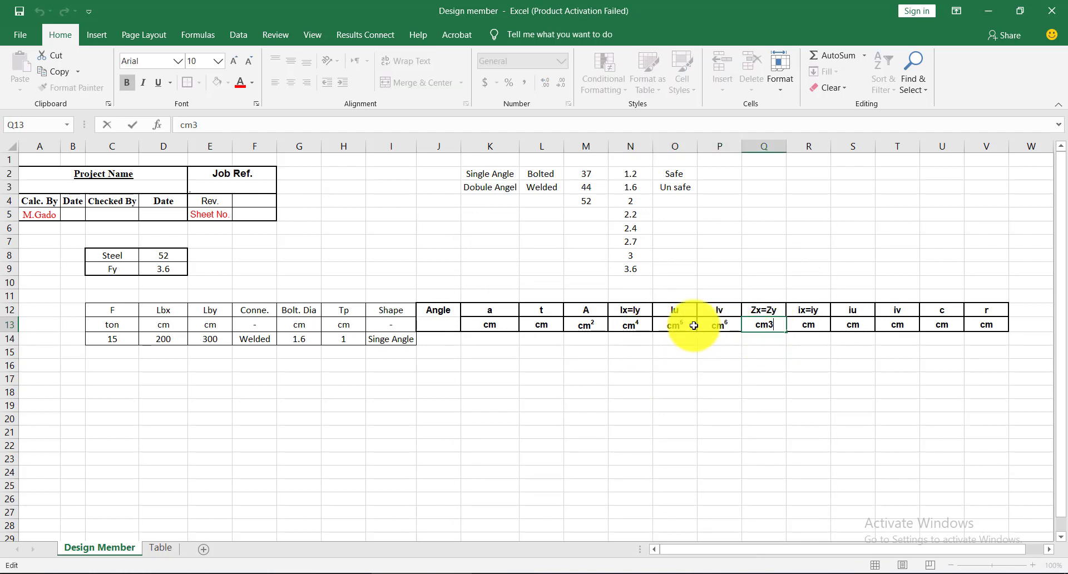
click(686, 322)
key(F2)
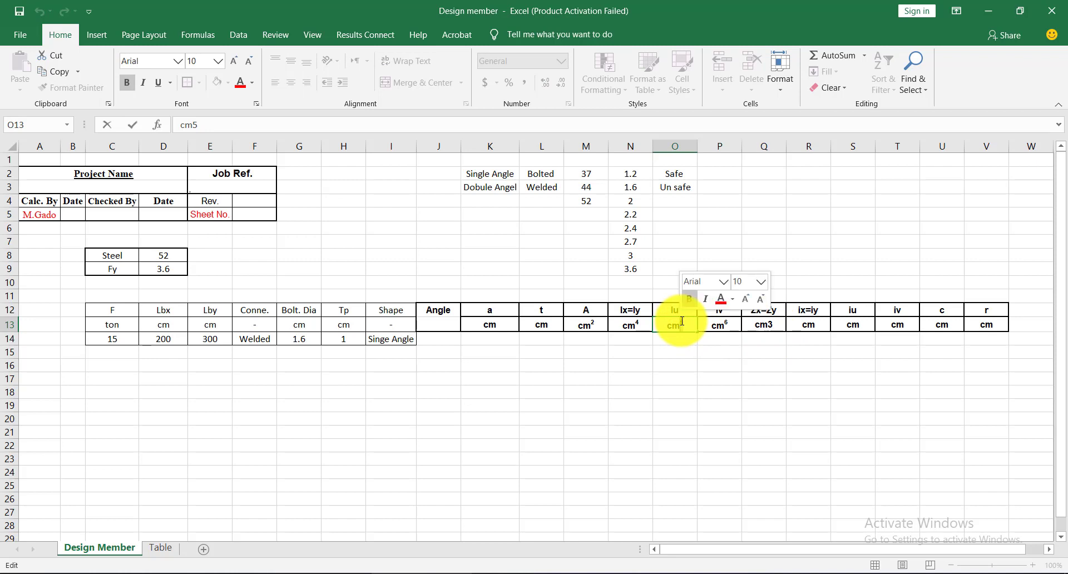
text(4)
click(730, 323)
key(F2)
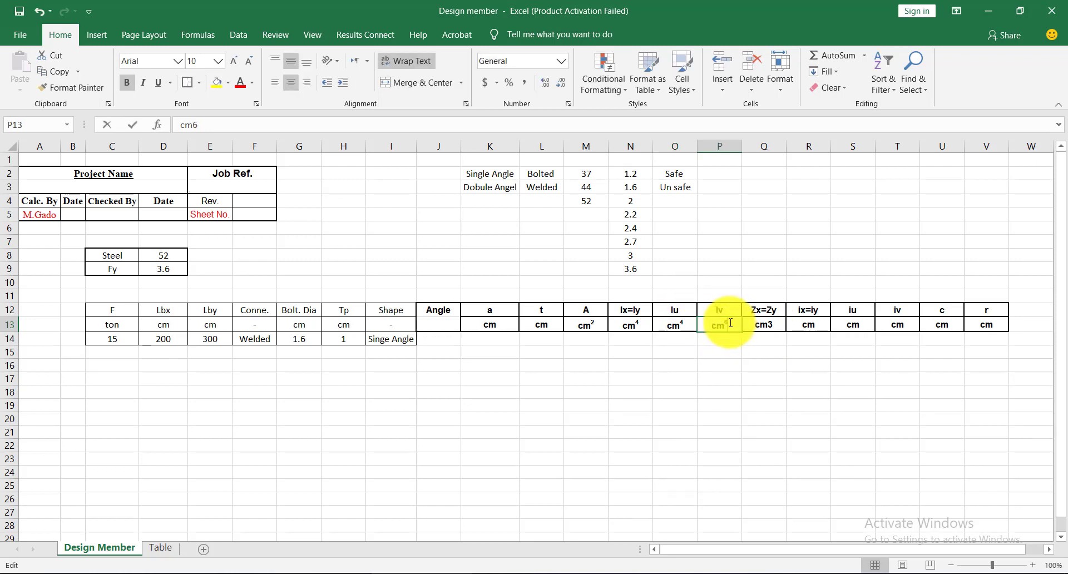
drag(730, 322, 725, 323)
text(4)
click(719, 365)
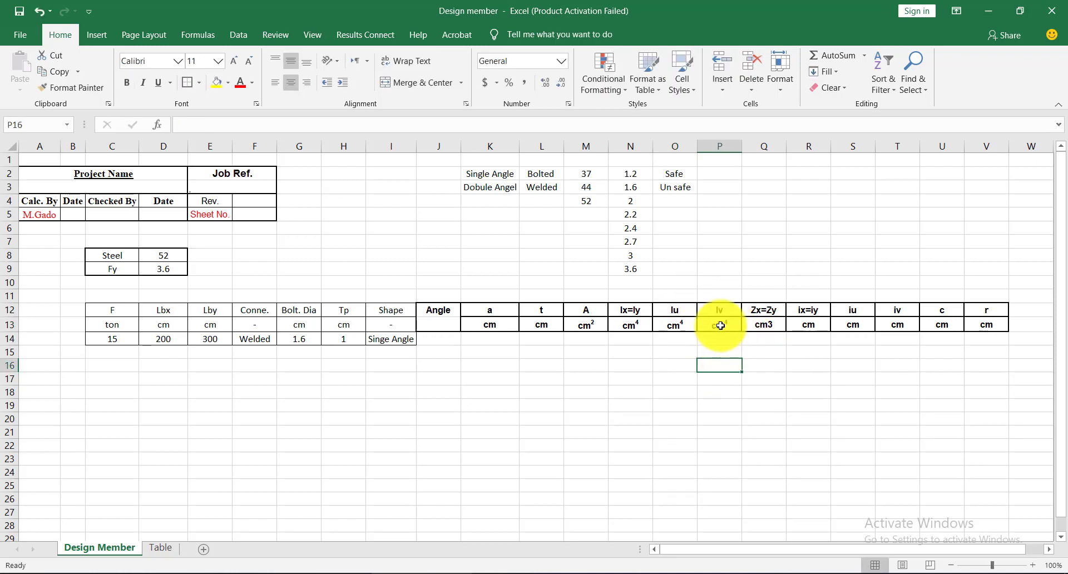
Copy the unit into the Zx=Zy column and change it to cm³.
click(720, 326)
drag(741, 332, 770, 325)
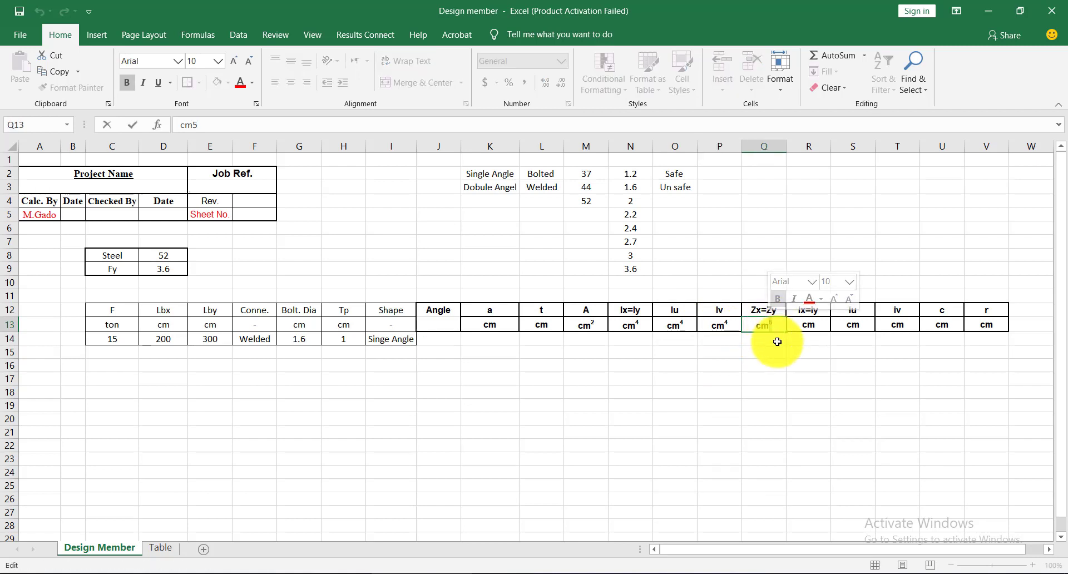
text(3)
click(716, 373)
click(583, 380)
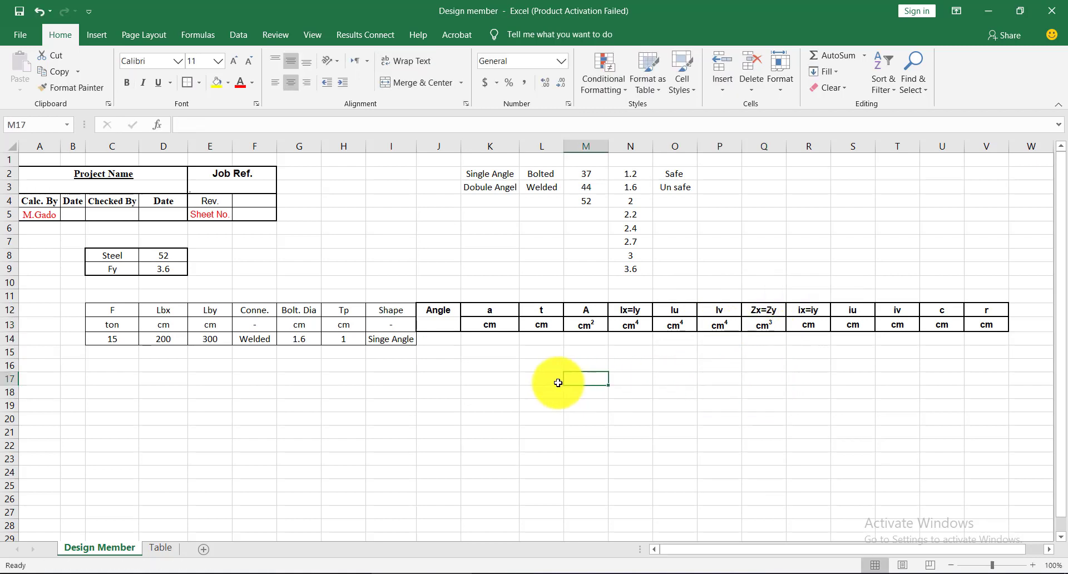
click(442, 382)
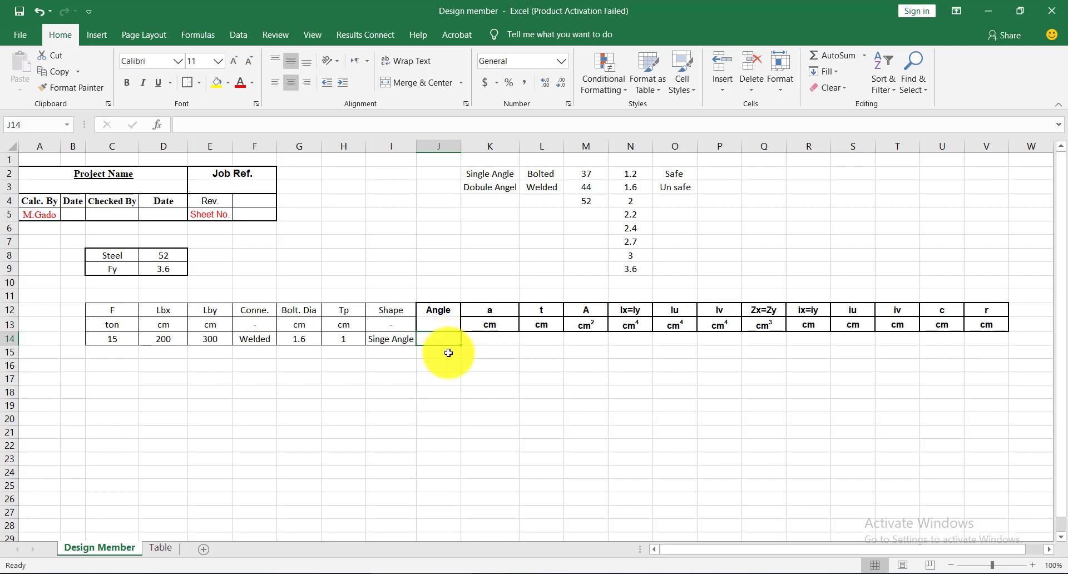
Enter a dash as the unit under Angle.
click(445, 327)
text(-)
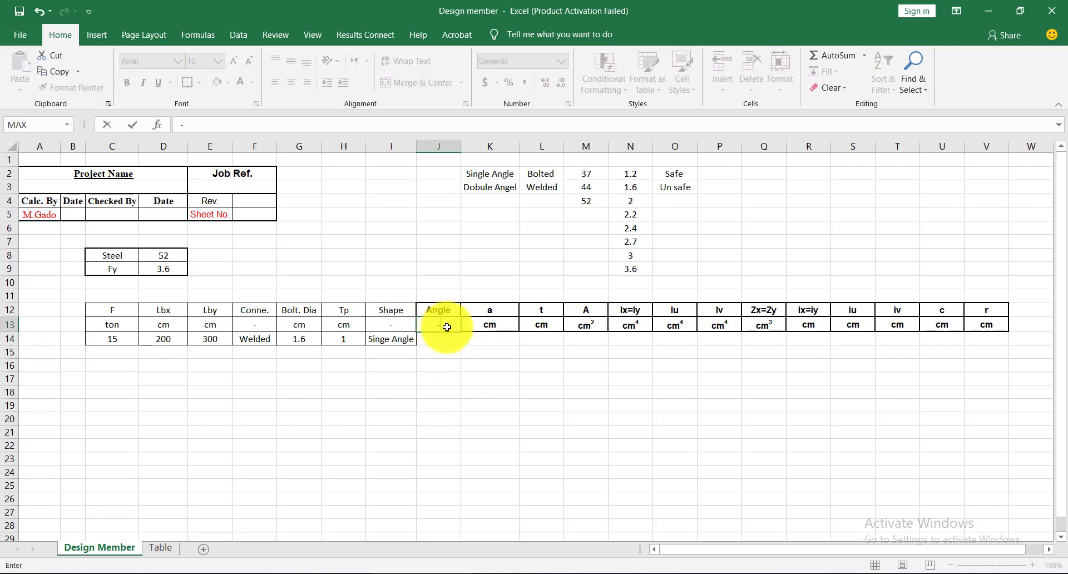
key(Return)
click(501, 365)
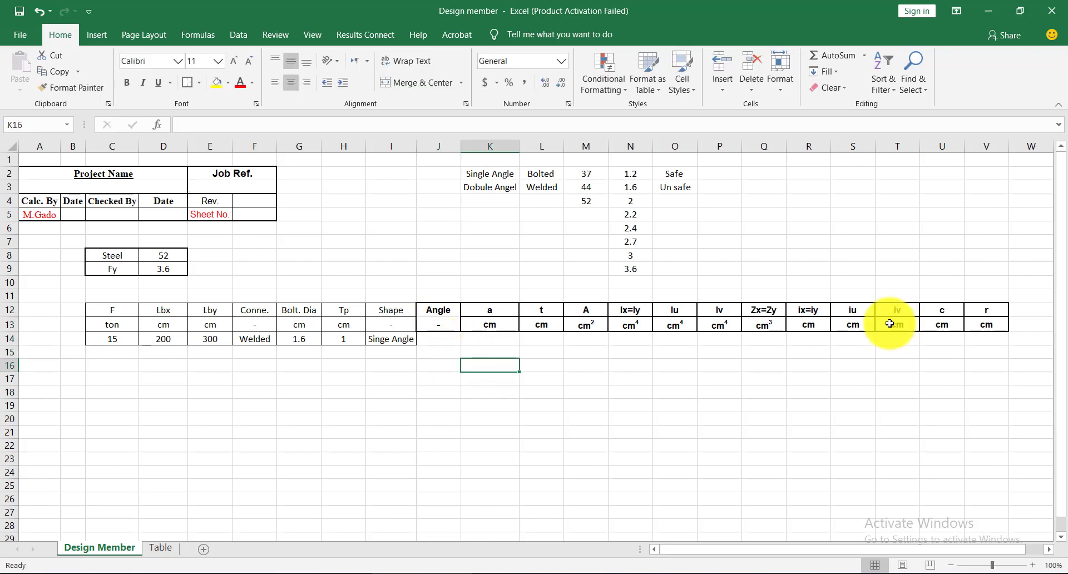
Shift the iu-to-r columns right and split the ix=iy heading into ix and iy.
drag(842, 310, 986, 324)
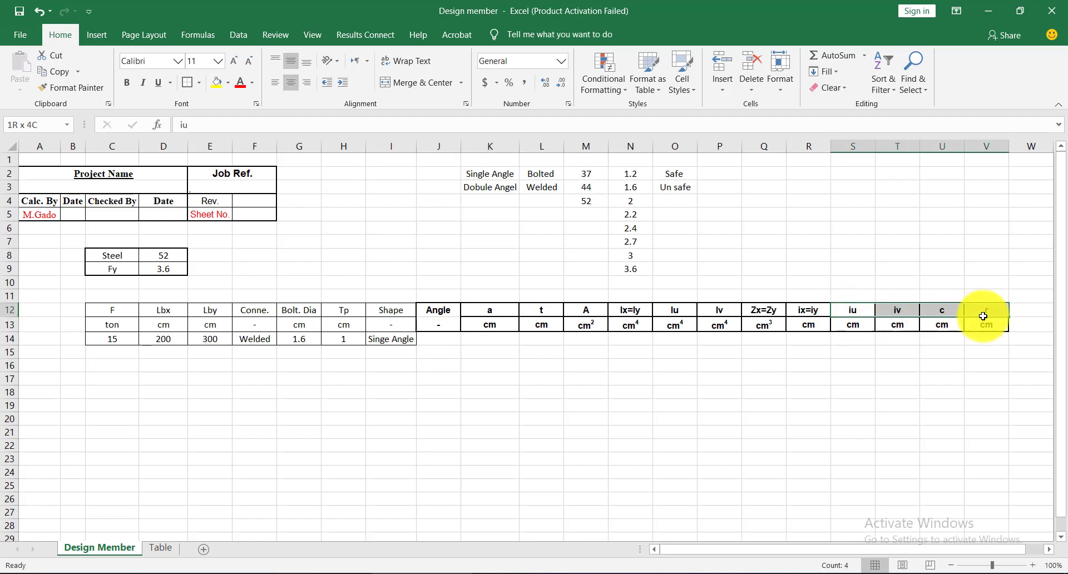
drag(870, 332, 892, 334)
double_click(821, 313)
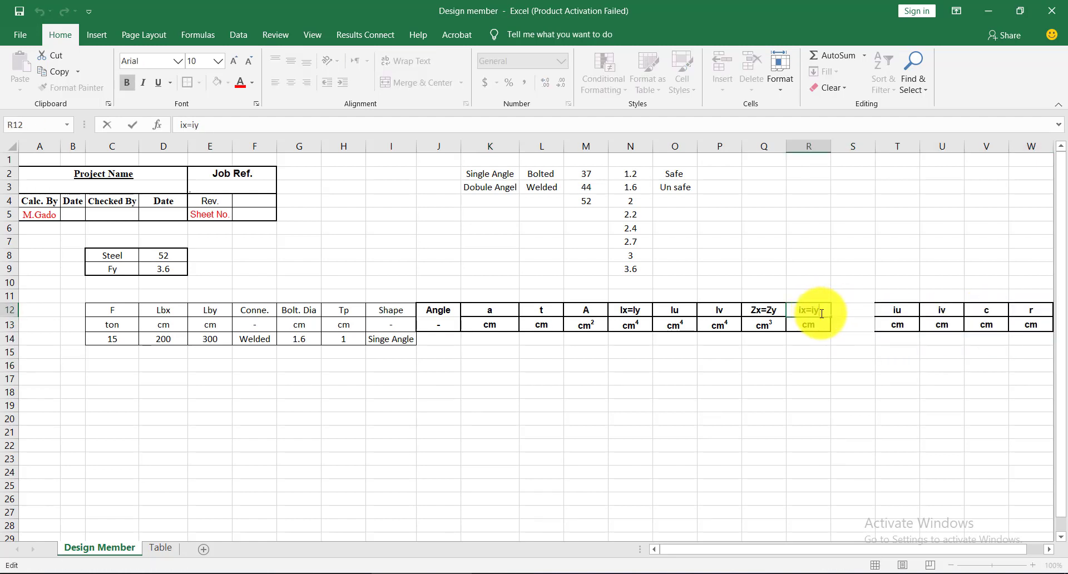
drag(815, 311, 818, 315)
key(ctrl+c)
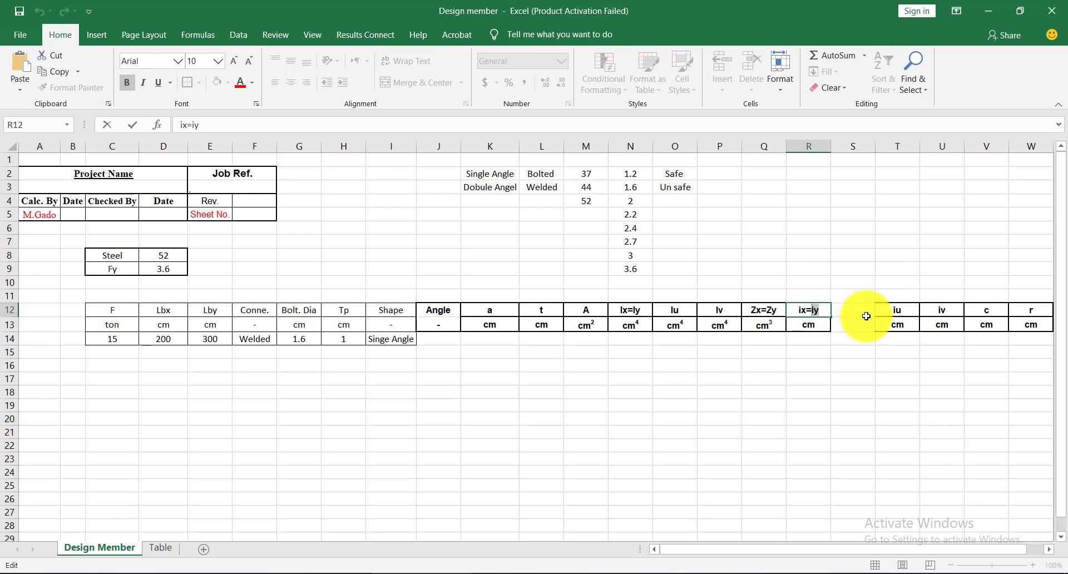
click(856, 311)
key(ctrl+v)
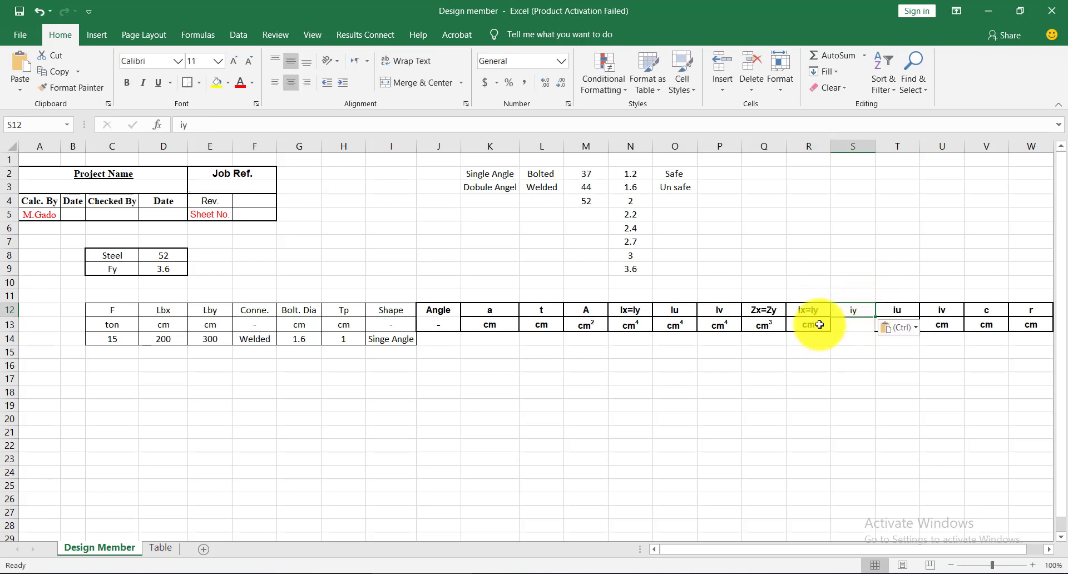
drag(814, 326, 820, 312)
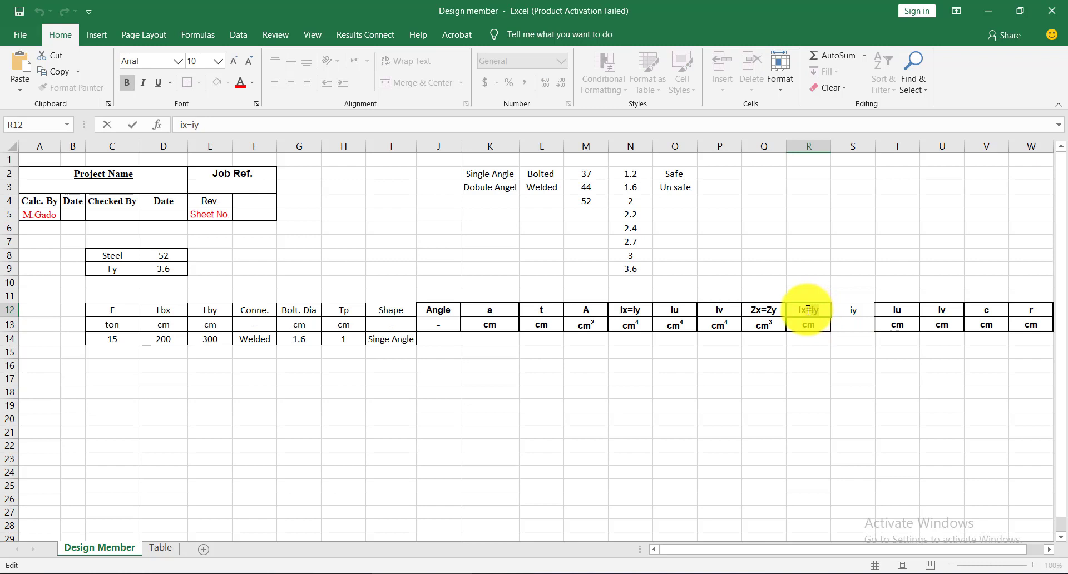
key(BackSpace)
key(BackSpace)
key(BackSpace)
Give the new iy column the cm unit copied from ix.
click(824, 329)
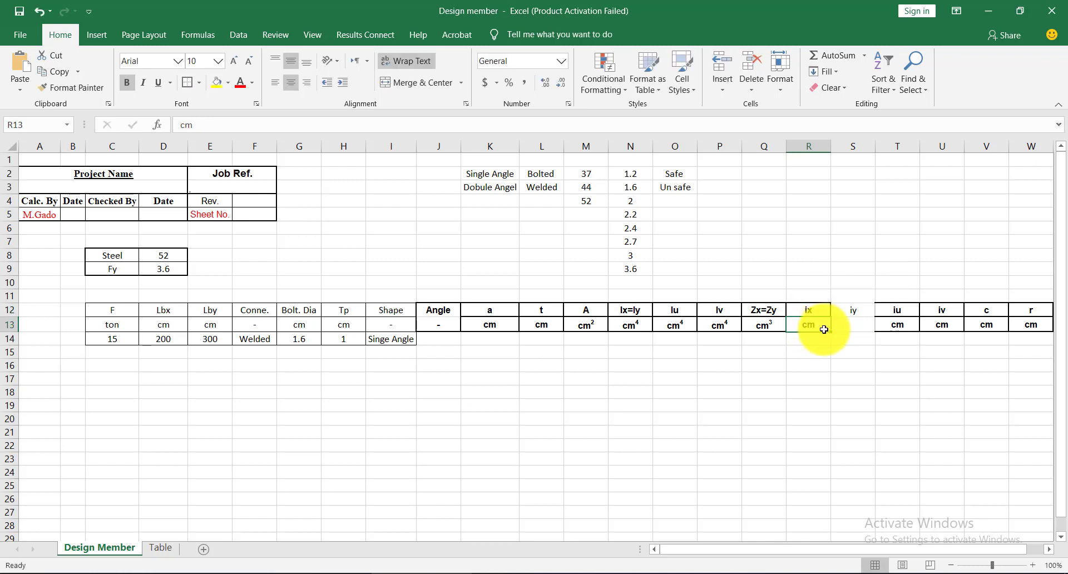
mouse_move(830, 330)
mouse_down()
mouse_move(869, 340)
mouse_move(846, 324)
mouse_up()
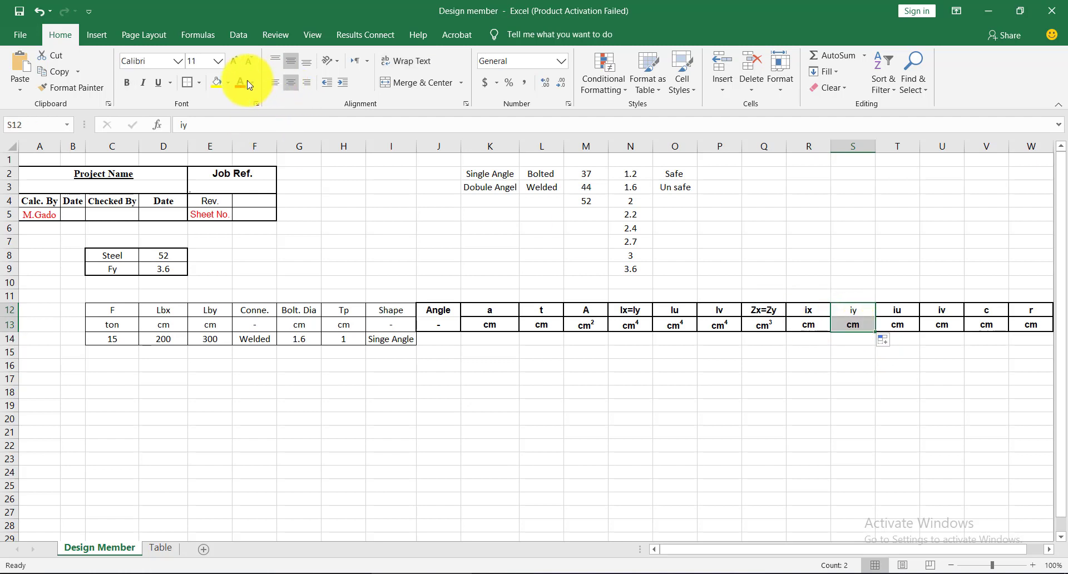
click(630, 418)
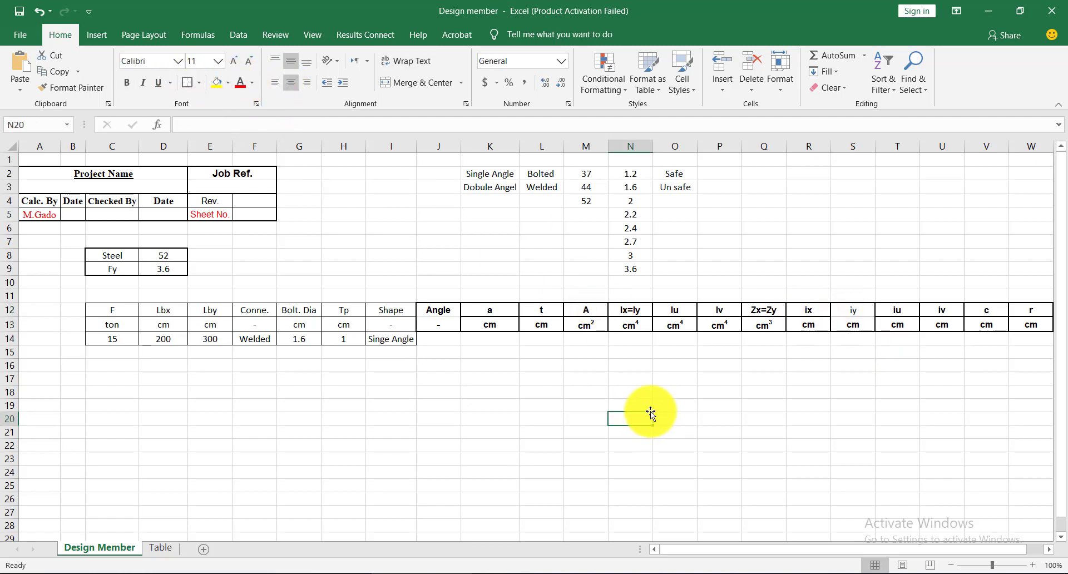
click(857, 314)
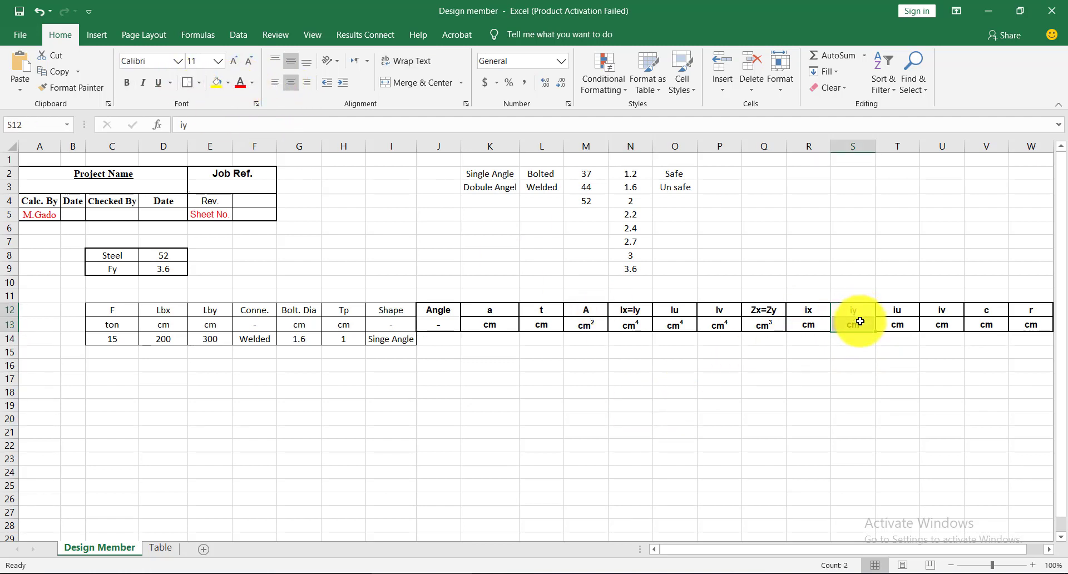
click(862, 353)
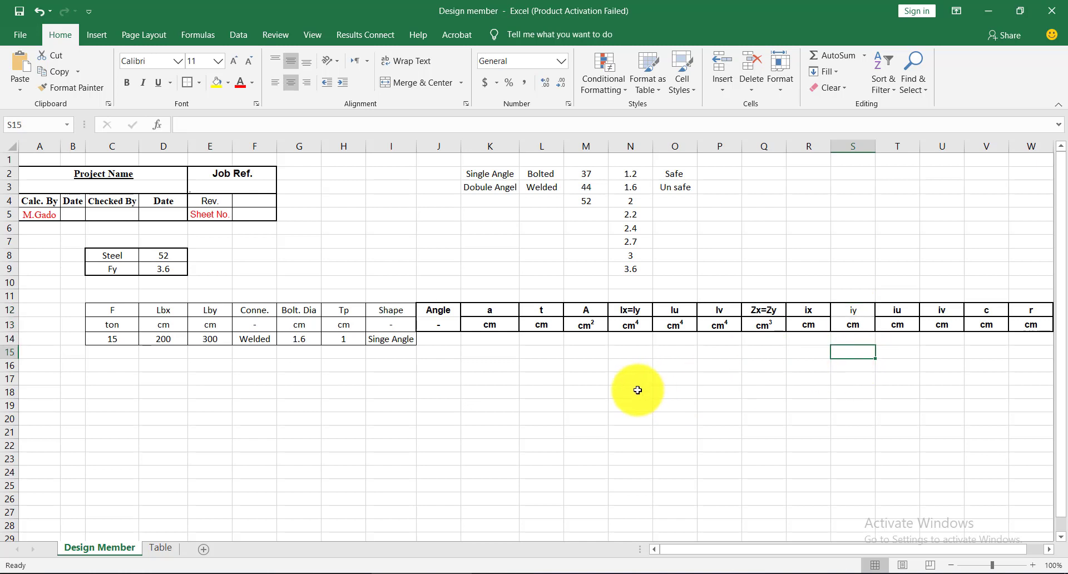
click(522, 394)
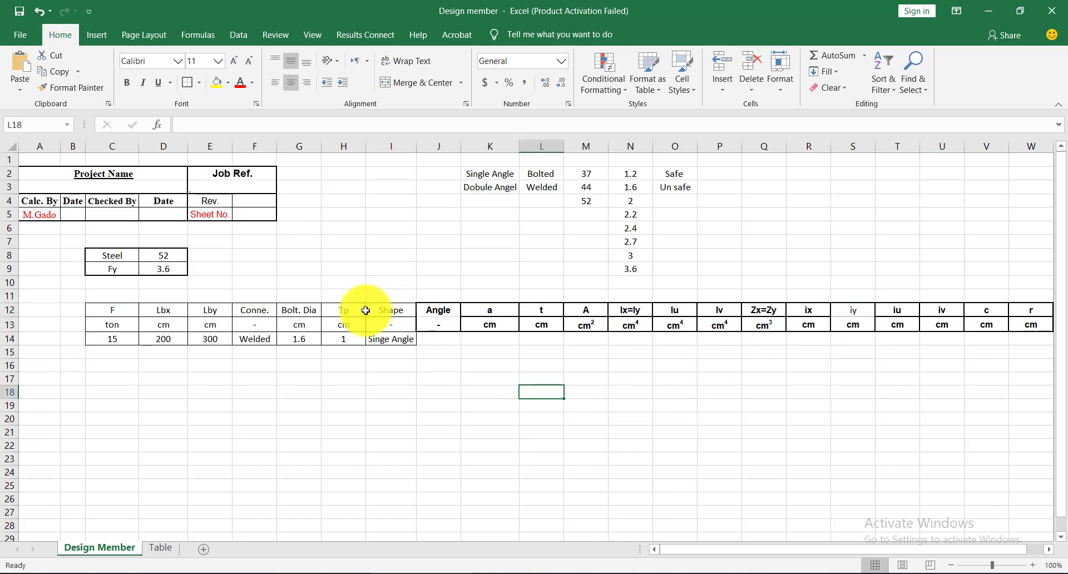
Apply All Borders to the design table C12:W14.
drag(98, 310, 657, 352)
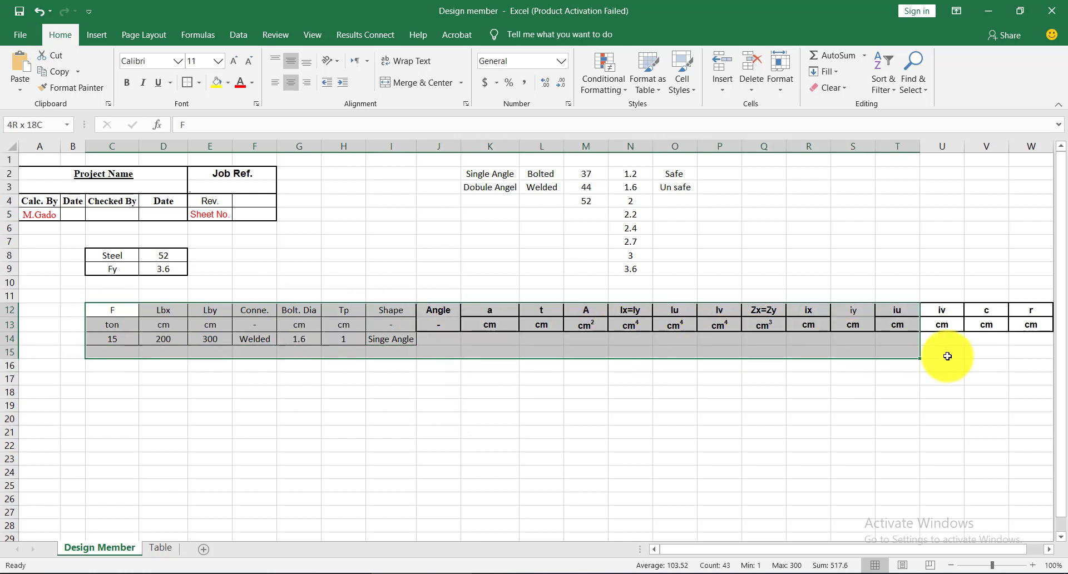
drag(657, 352, 1025, 341)
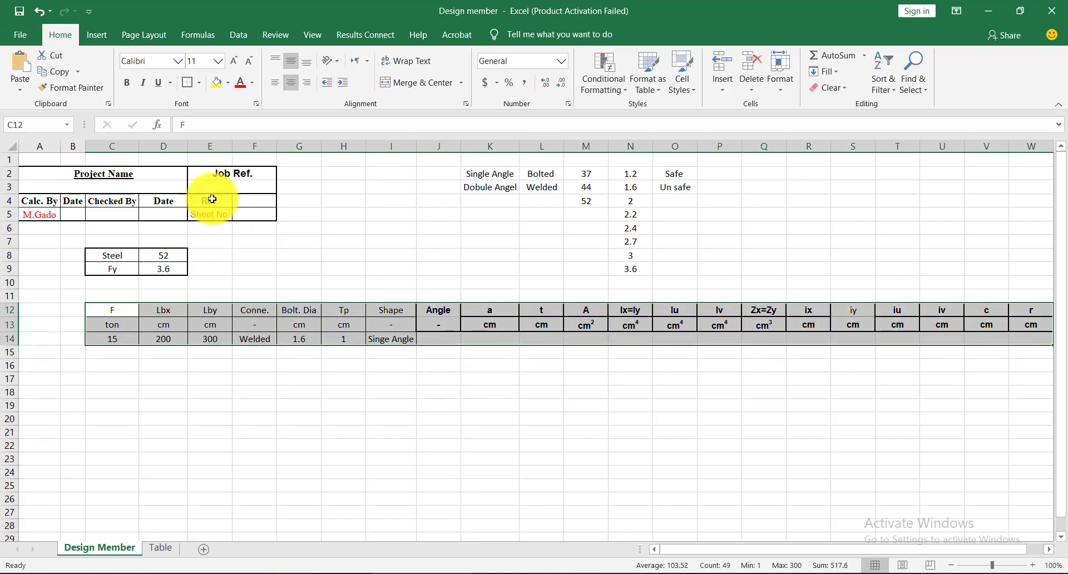
click(201, 84)
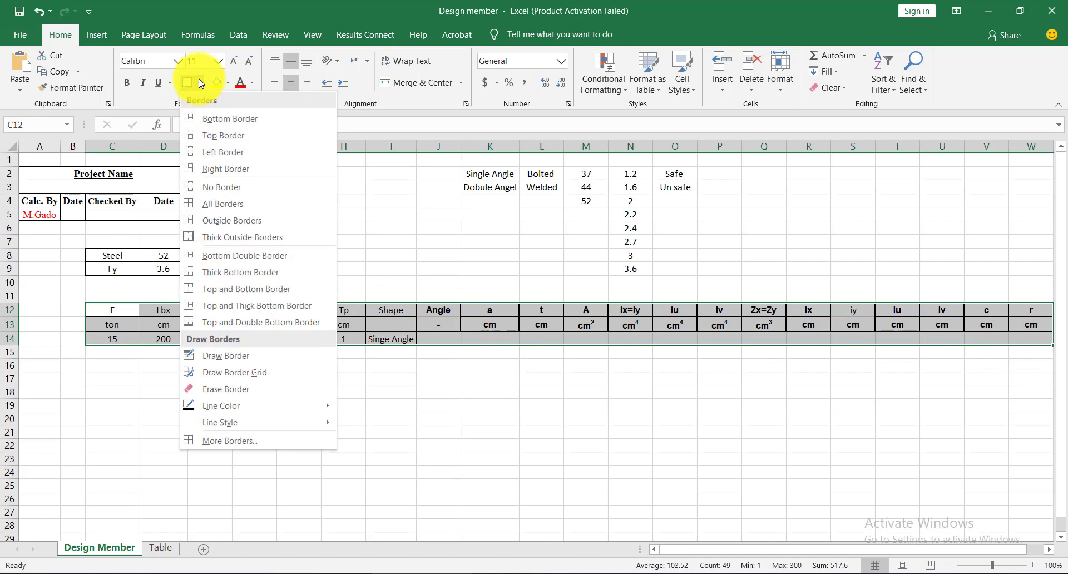
click(230, 200)
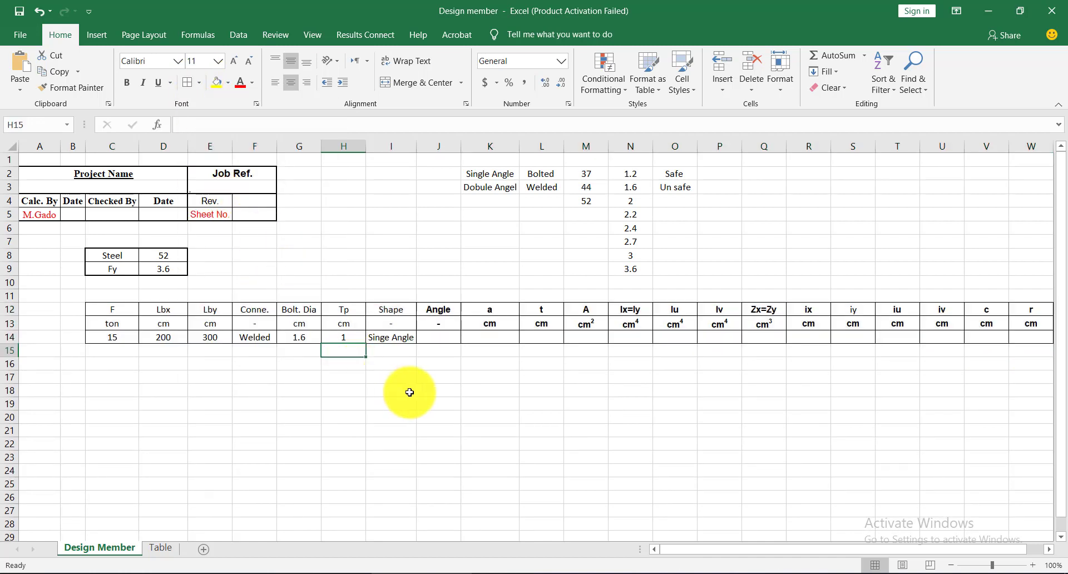
click(409, 391)
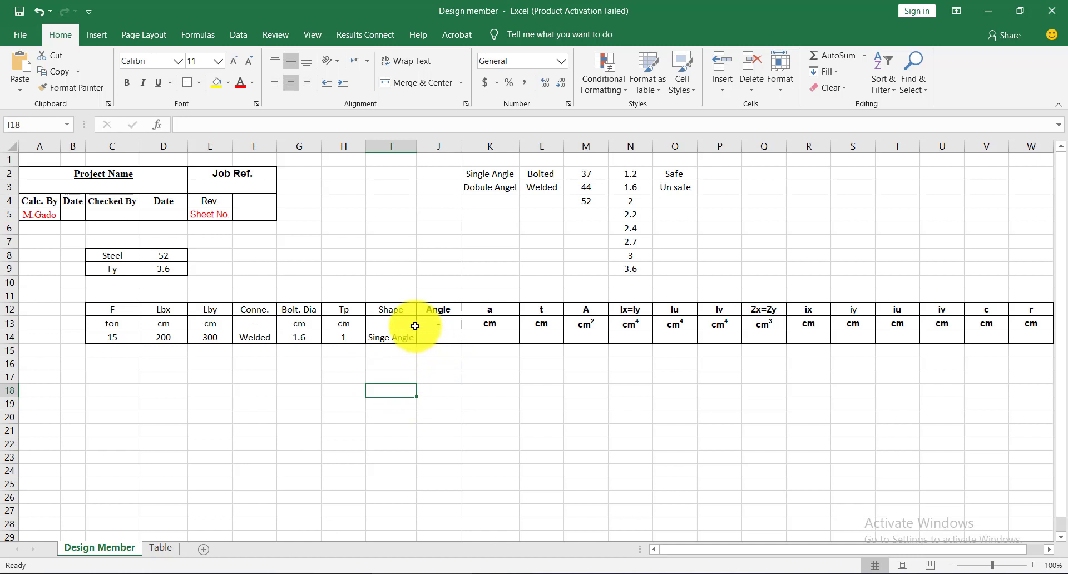
Make the F-to-Shape headings and units in C12:I13 bold.
drag(401, 309, 113, 323)
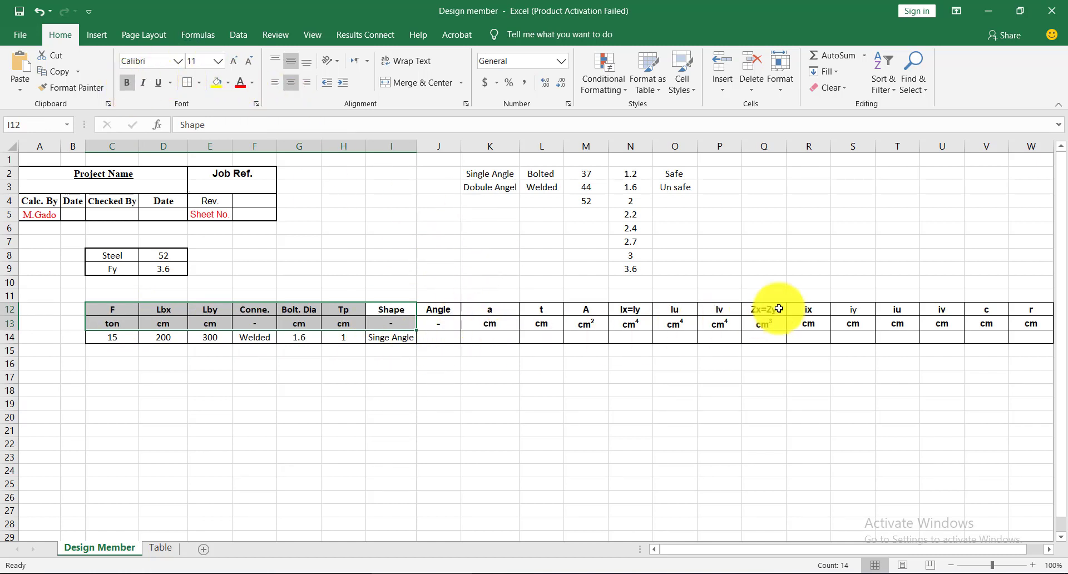
click(840, 312)
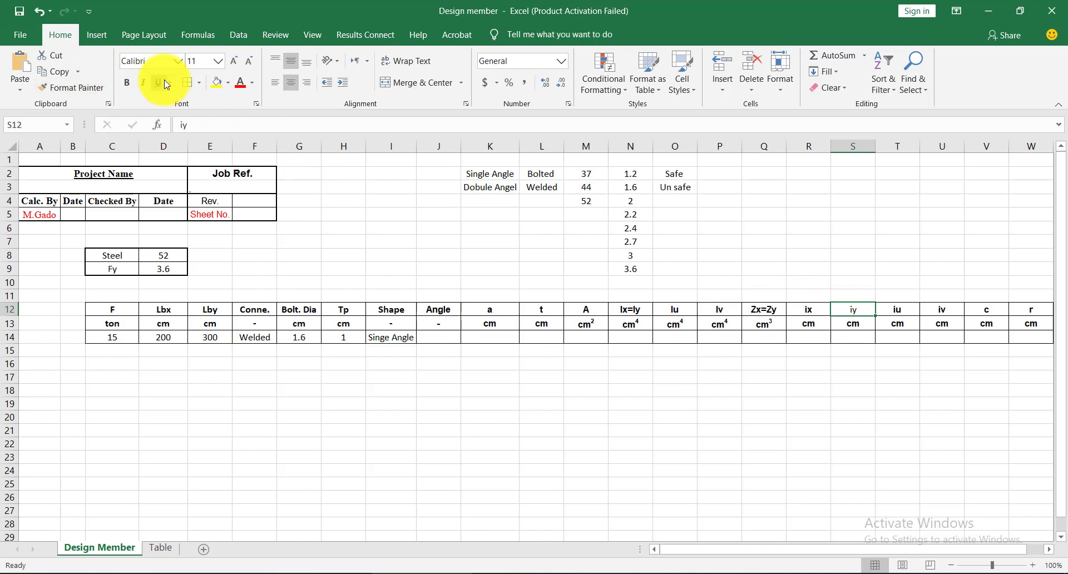
click(434, 417)
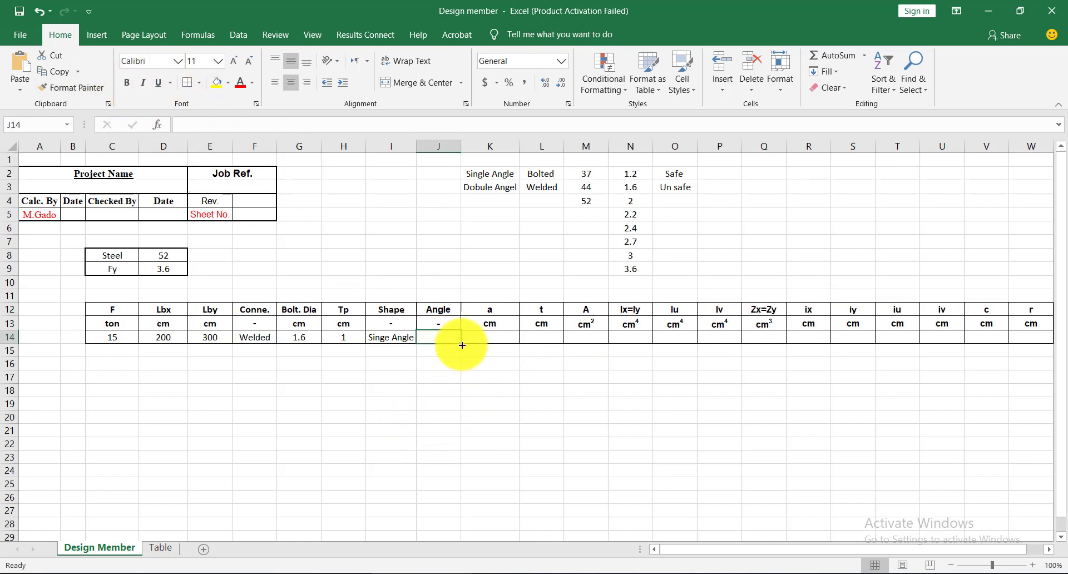
click(469, 367)
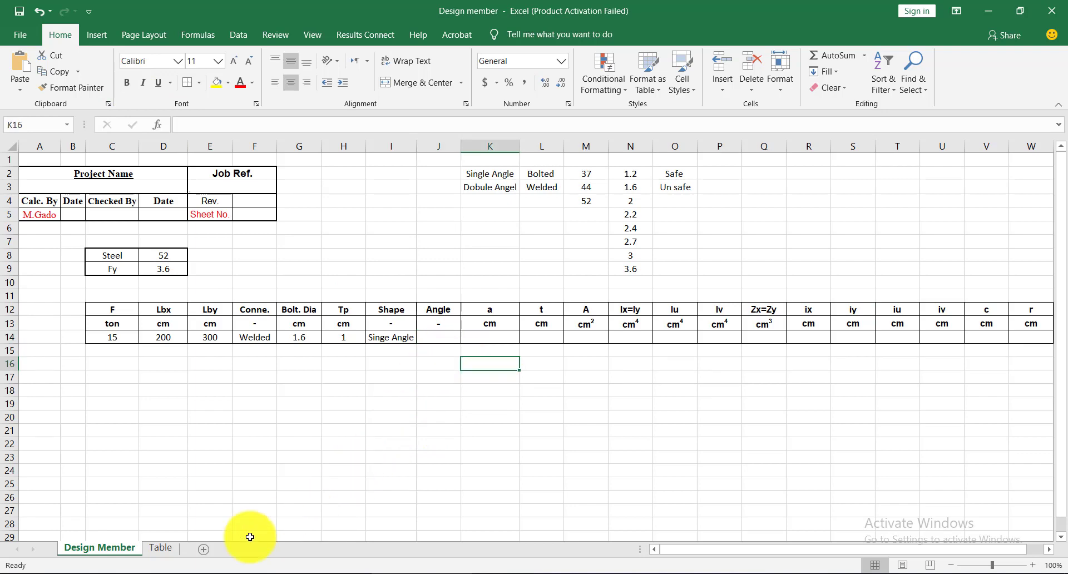
Compare the Table sheet's 60x60x6 angle values against the Design Member columns.
click(161, 548)
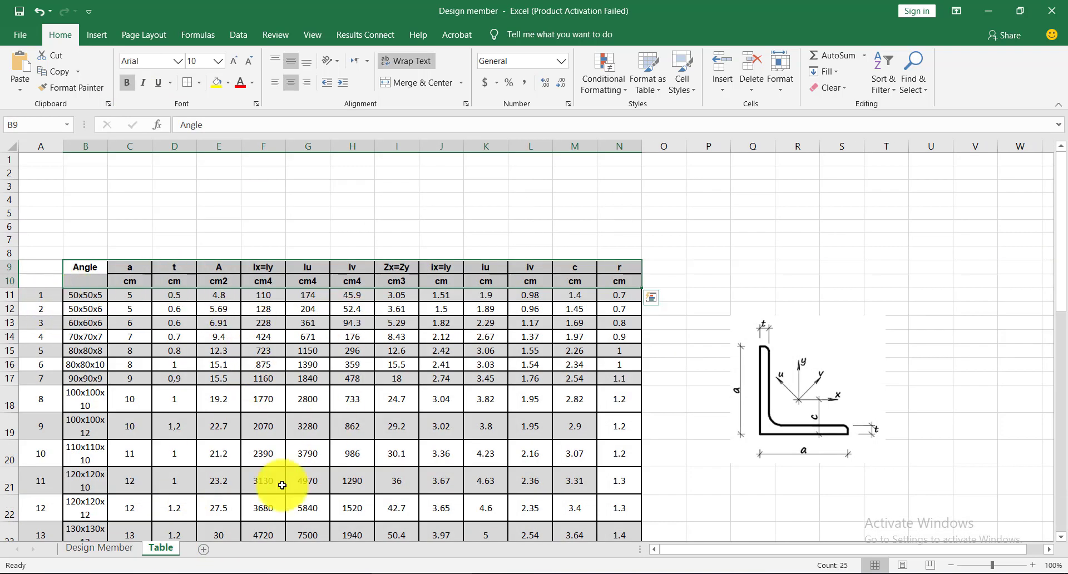
click(129, 549)
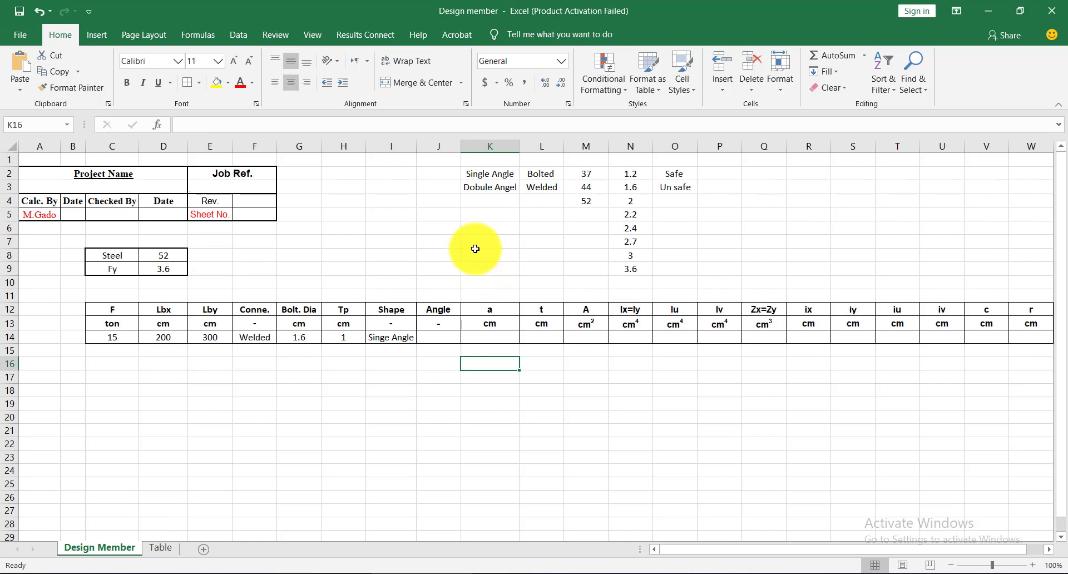
click(479, 251)
click(167, 550)
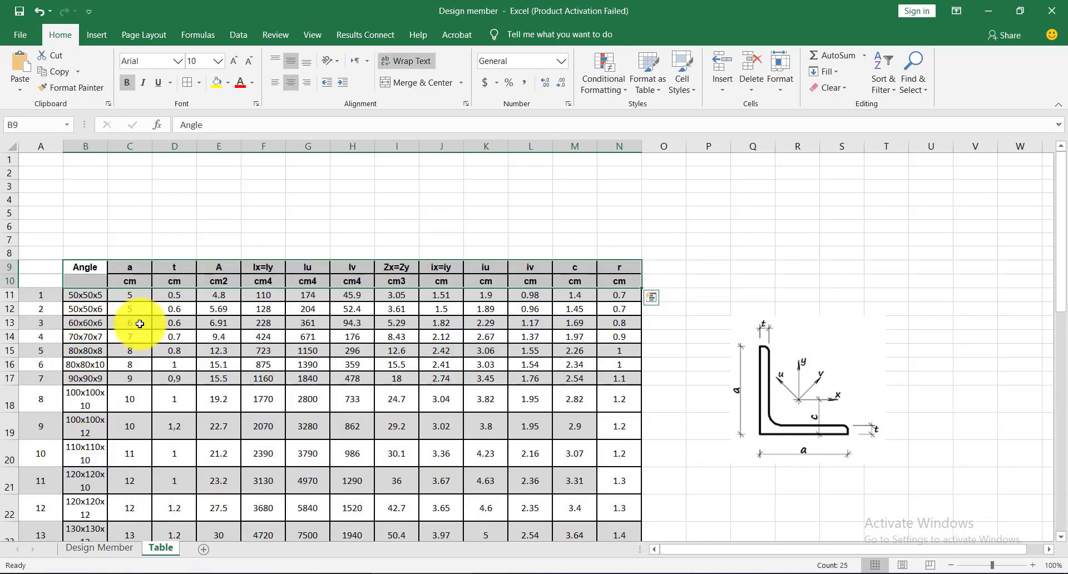
drag(119, 323, 530, 322)
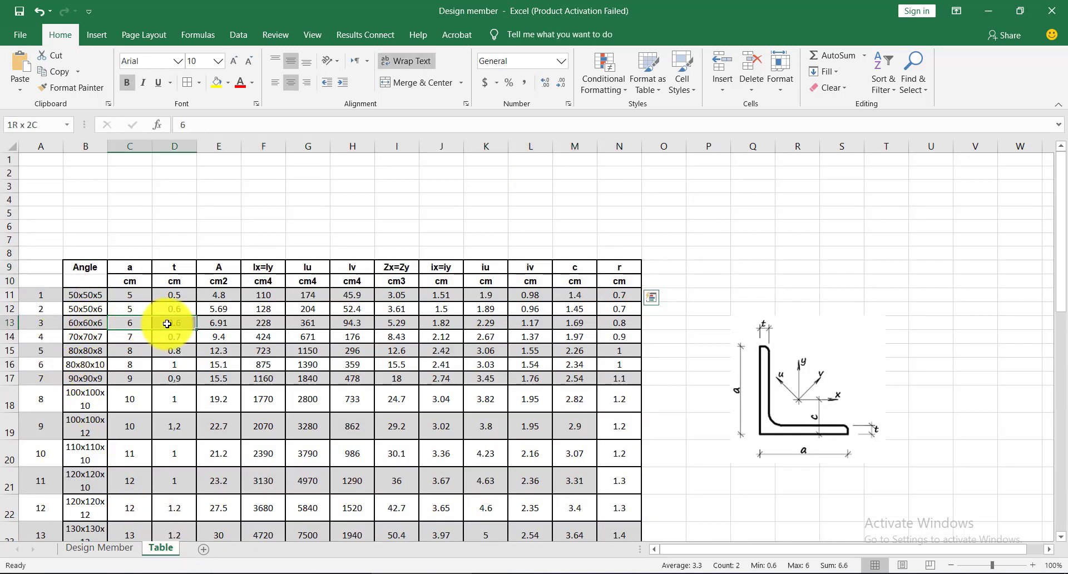
click(97, 548)
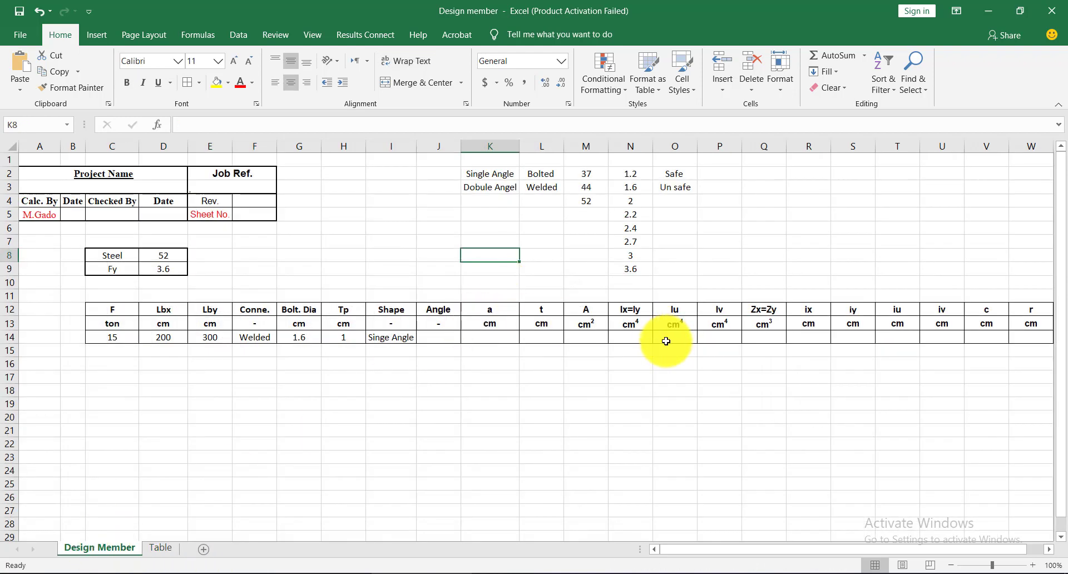
click(631, 361)
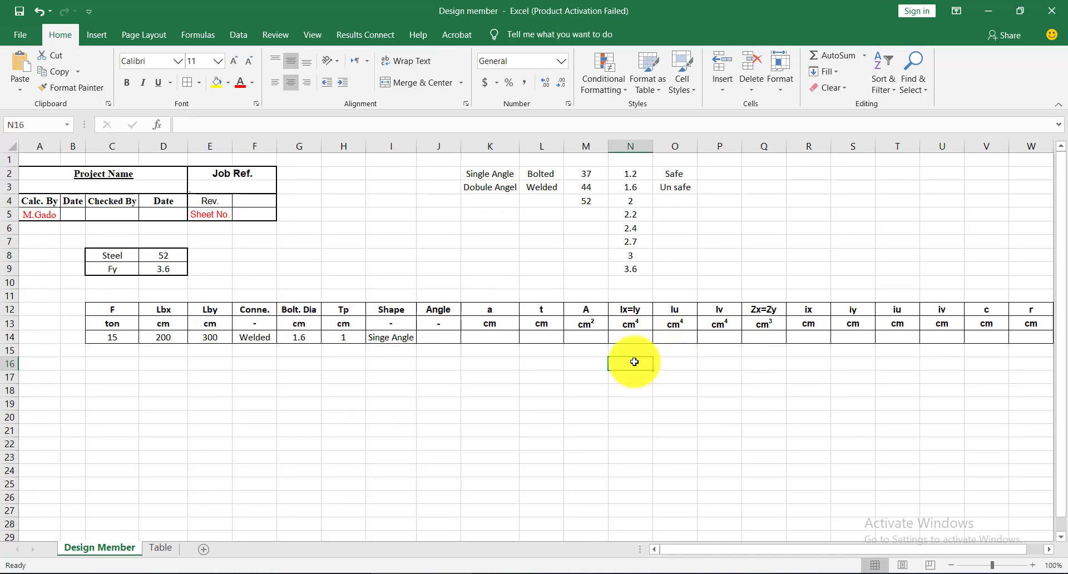
click(161, 547)
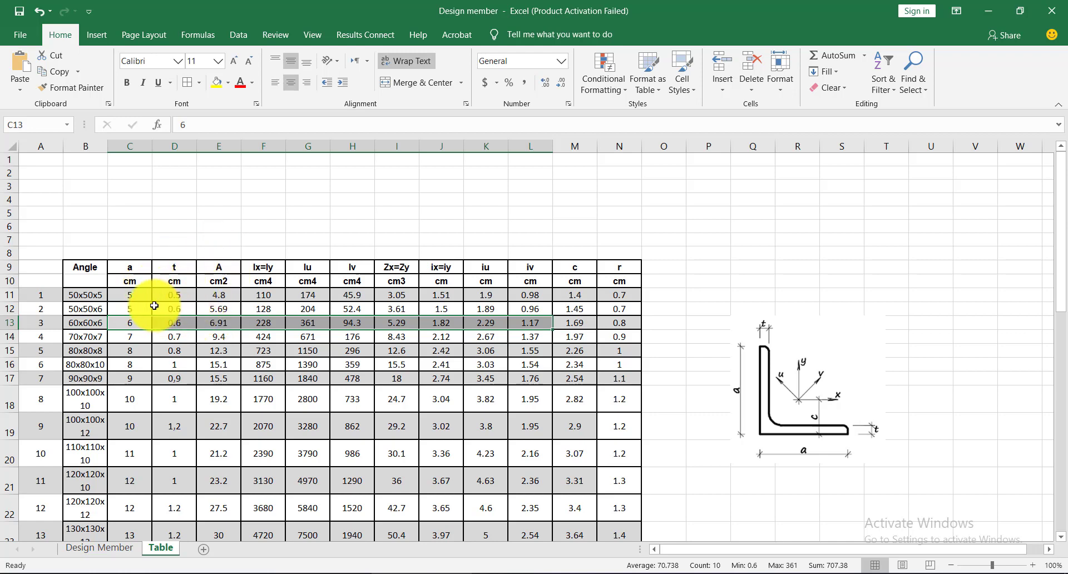
click(125, 551)
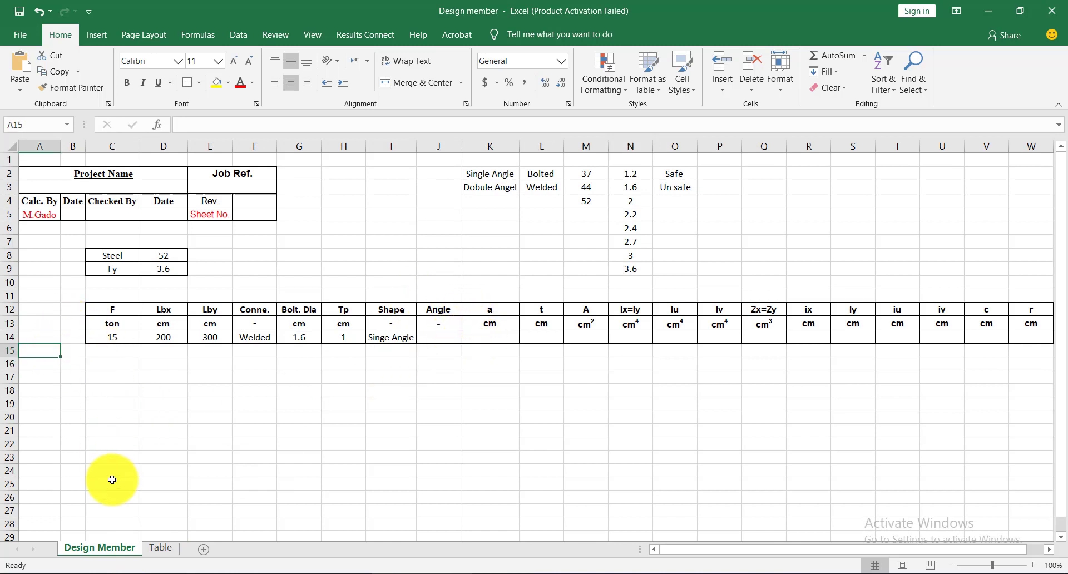
click(157, 547)
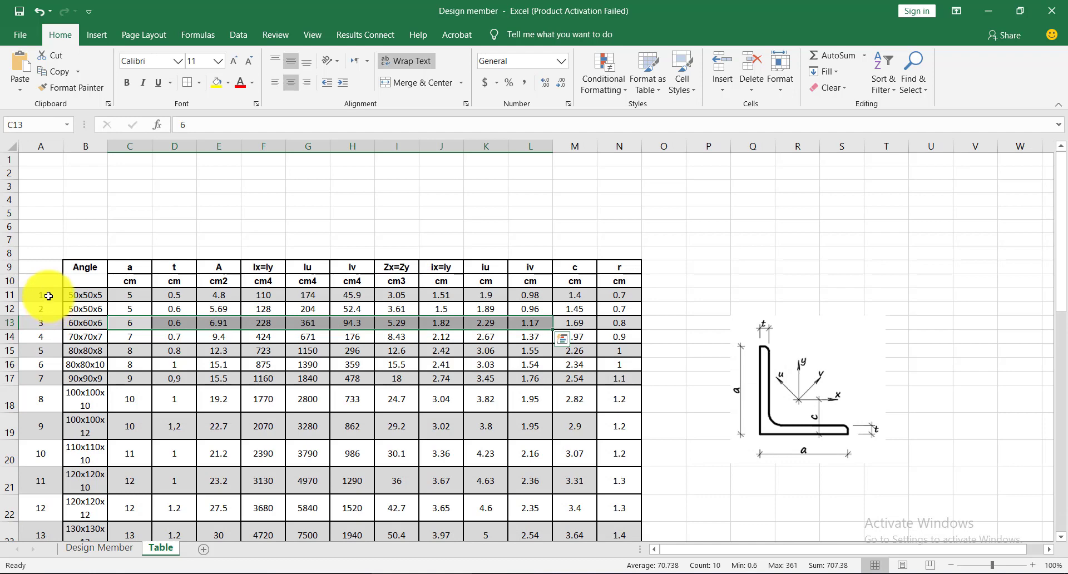
Paste the serial numbers 1–23 from Table column A into Design Member starting at A15.
mouse_move(49, 296)
mouse_down()
mouse_move(46, 539)
mouse_move(50, 500)
mouse_up()
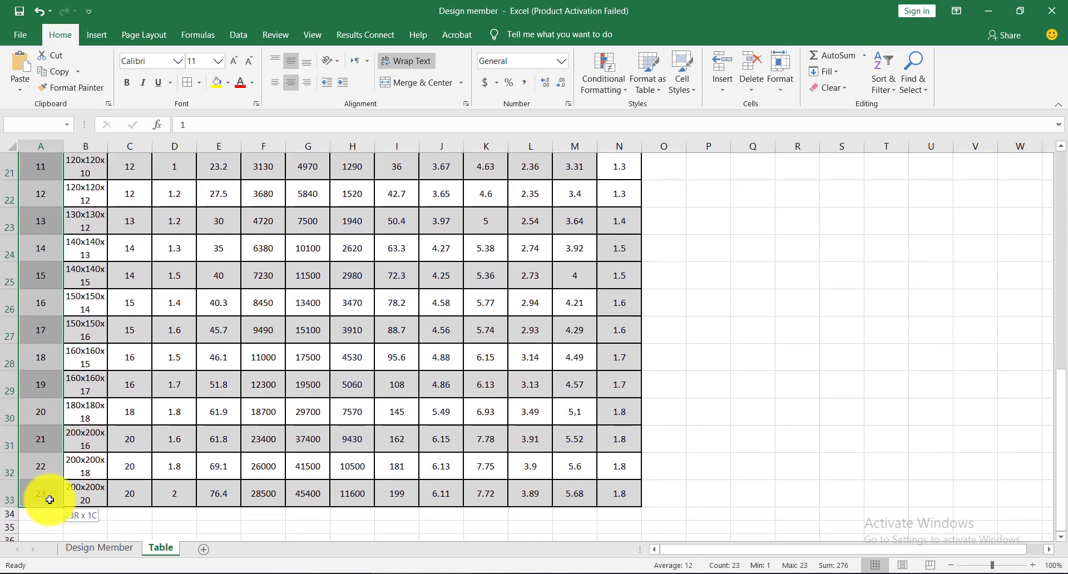
key(ctrl+c)
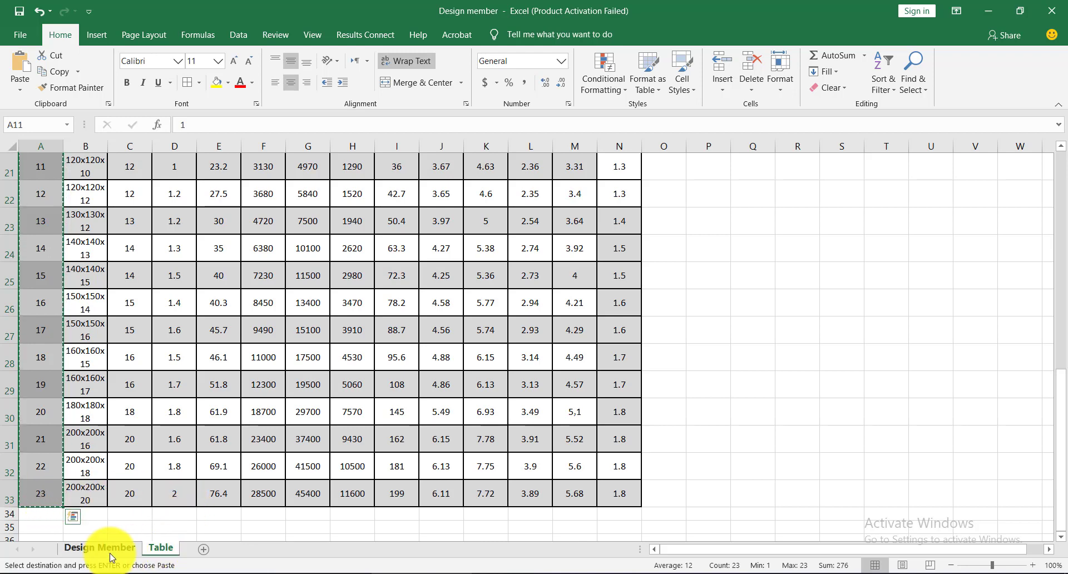
click(100, 547)
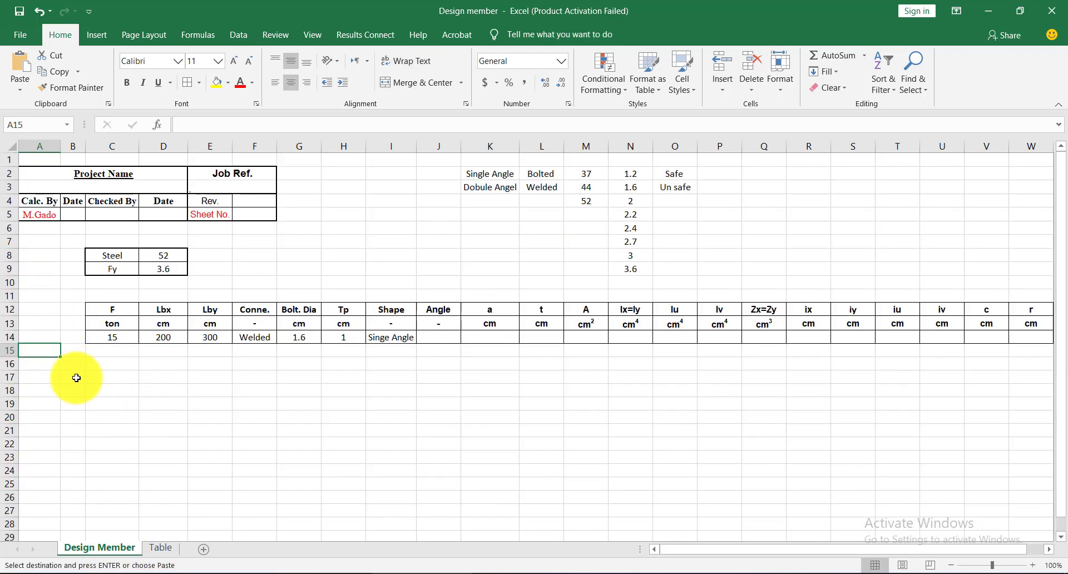
key(ctrl+v)
click(114, 383)
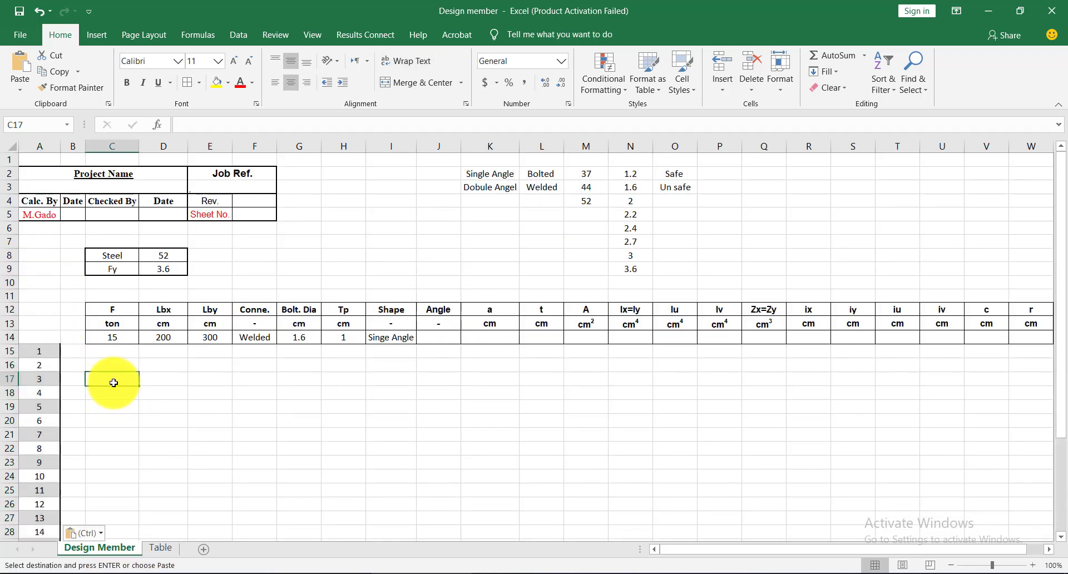
click(47, 351)
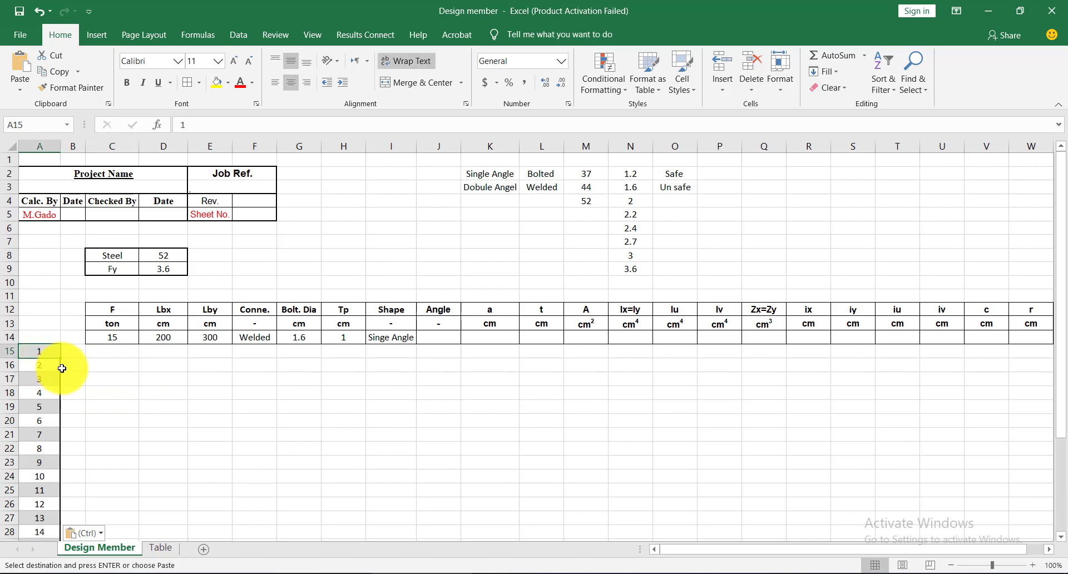
scroll(53, 361, down, 1)
scroll(53, 359, down, 2)
scroll(53, 348, down, 3)
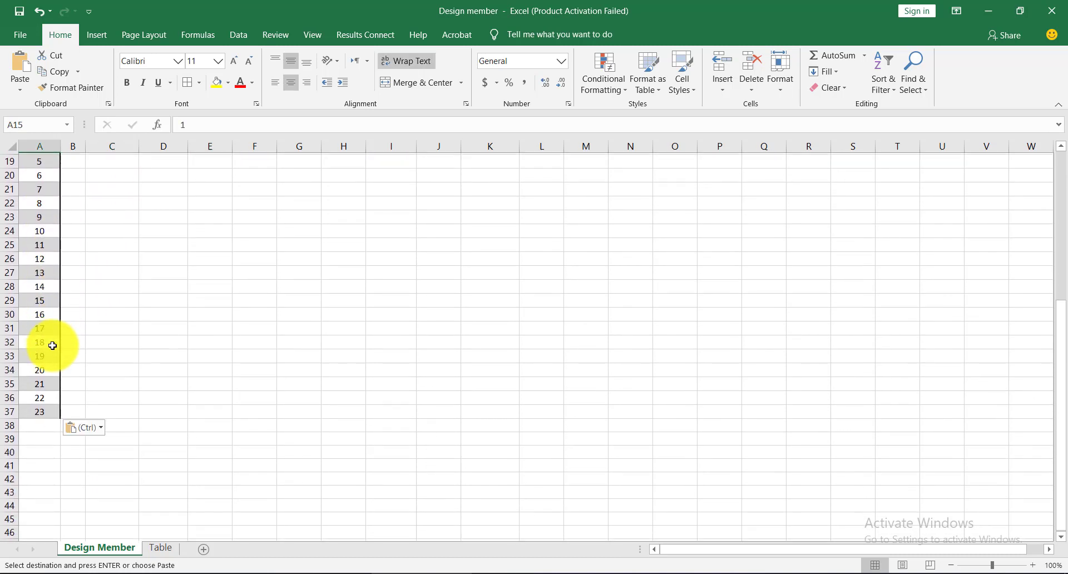
scroll(52, 345, up, 4)
key(Escape)
Check cells J15 and K15 below the headings, then go back to the Table sheet.
click(72, 283)
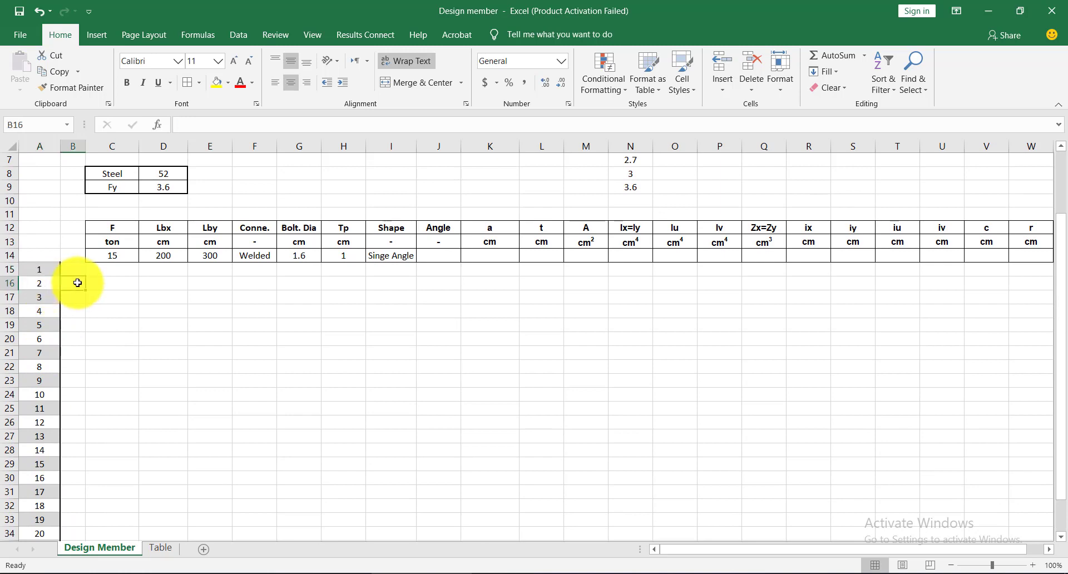
click(452, 268)
click(499, 269)
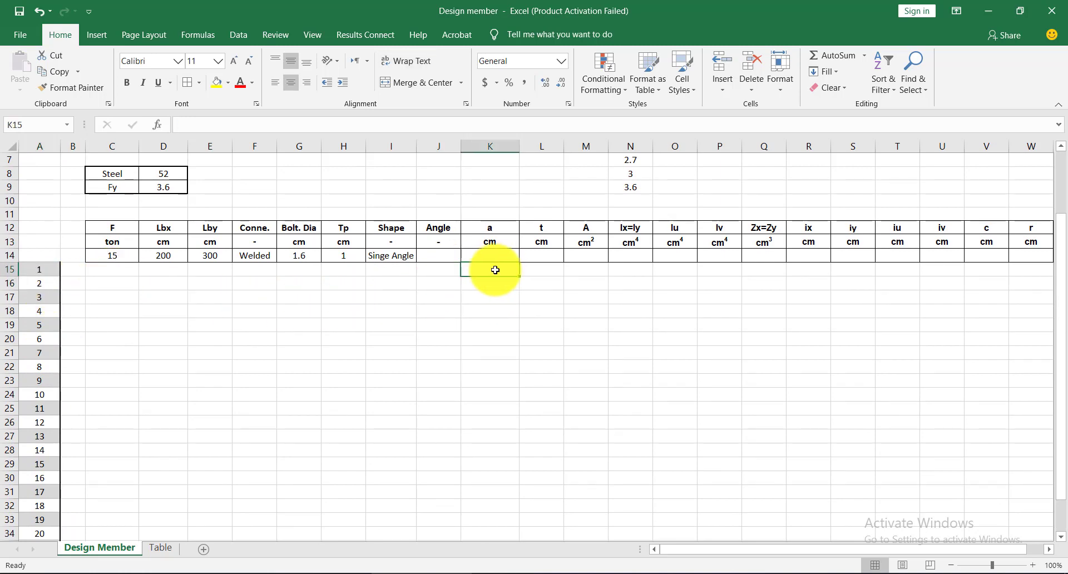
scroll(495, 270, up, 1)
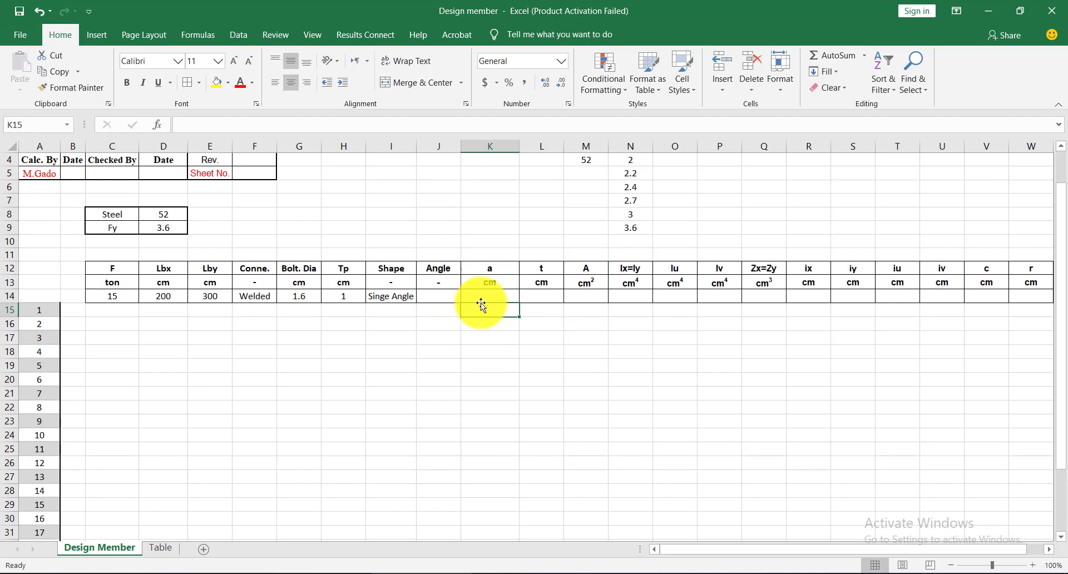
click(451, 310)
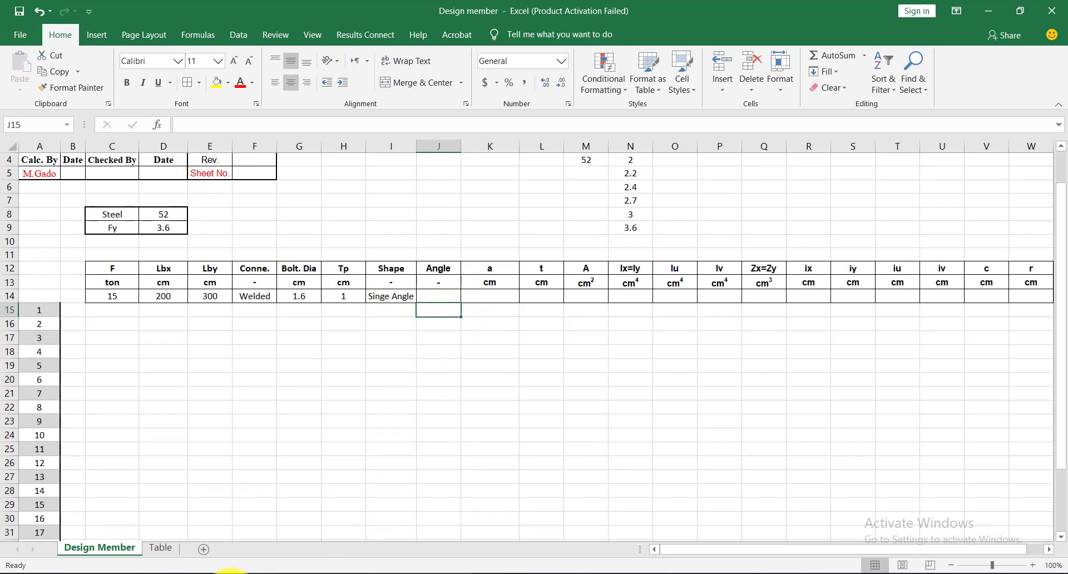
click(157, 539)
click(159, 547)
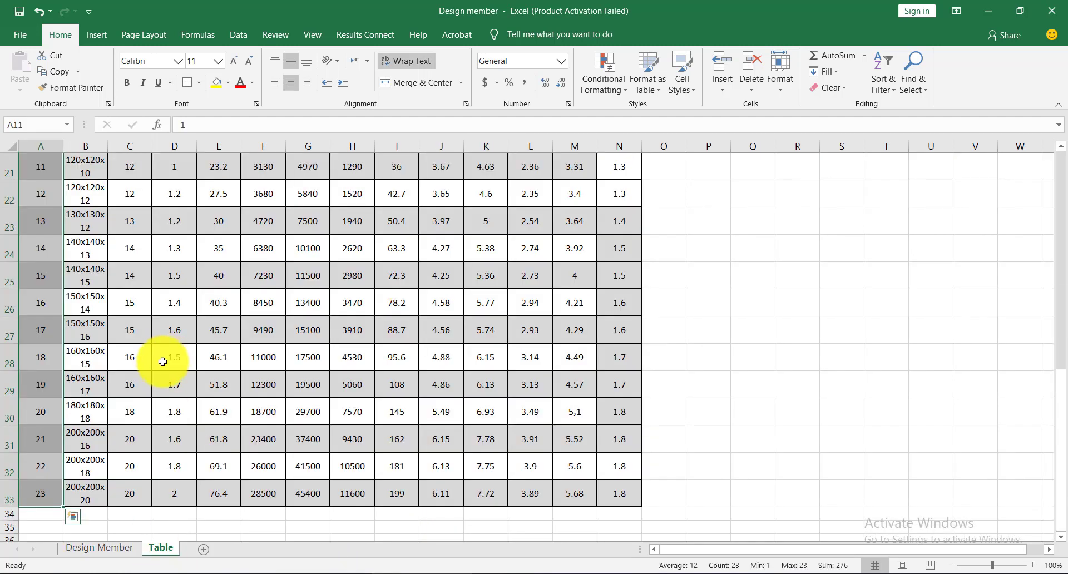
Enter 1, 2 and 3 in cells A8, B8 and C8.
scroll(163, 362, up, 4)
scroll(170, 370, up, 1)
scroll(139, 334, up, 2)
click(78, 254)
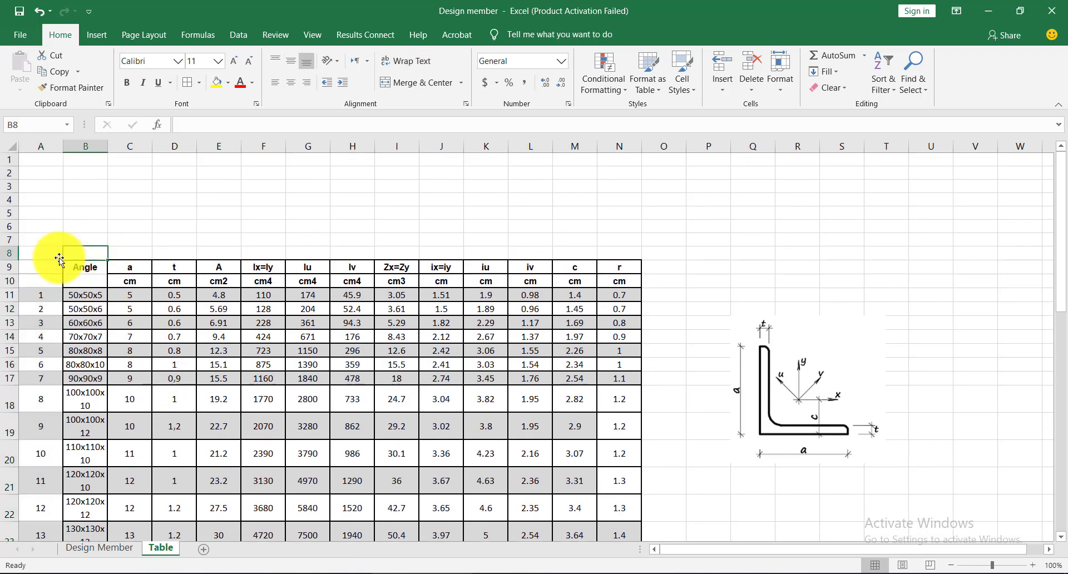
click(46, 249)
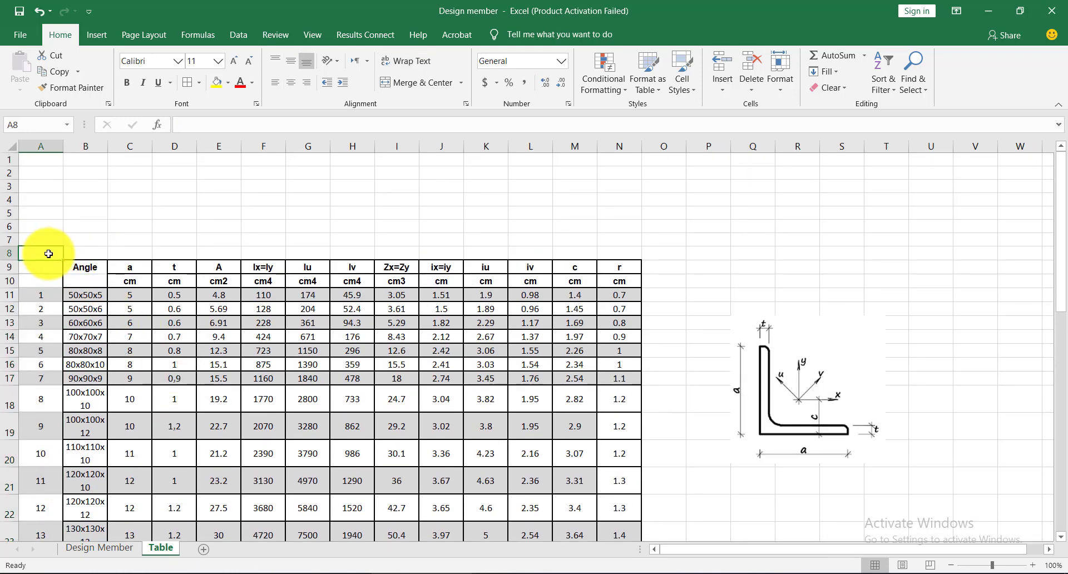
text(1)
click(94, 252)
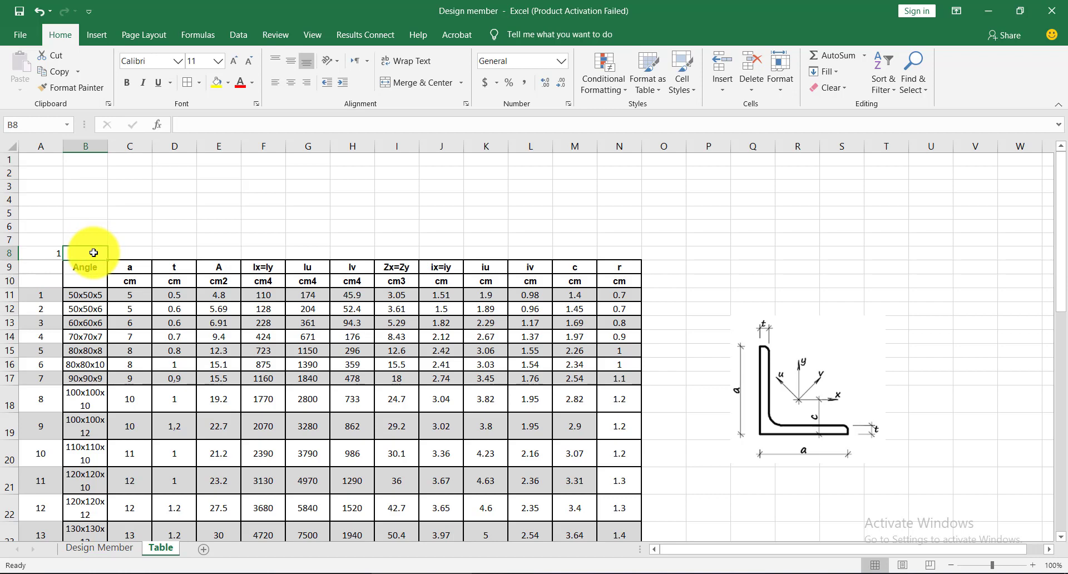
text(2)
click(142, 252)
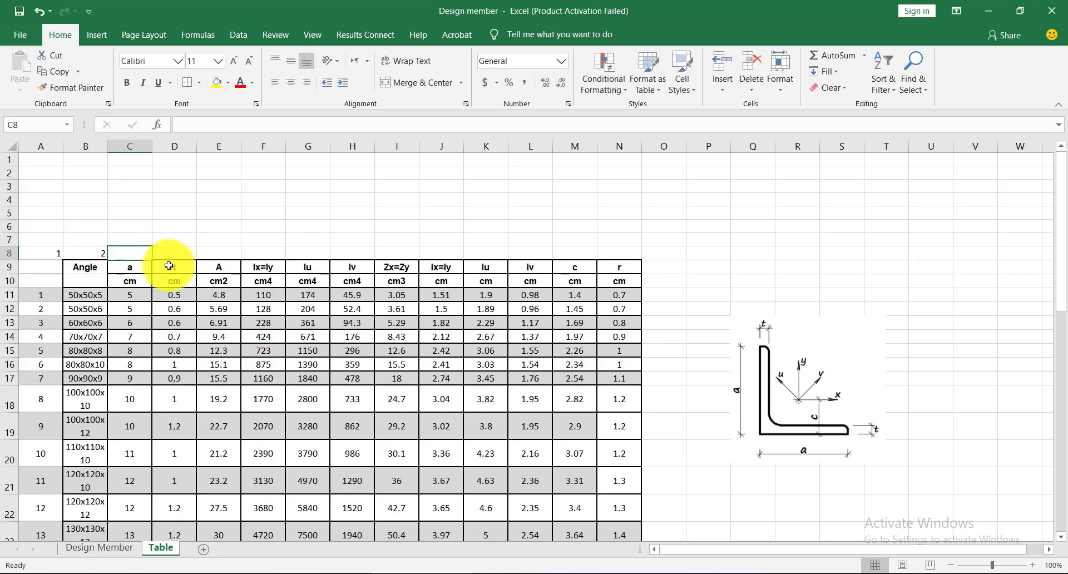
text(3)
click(174, 186)
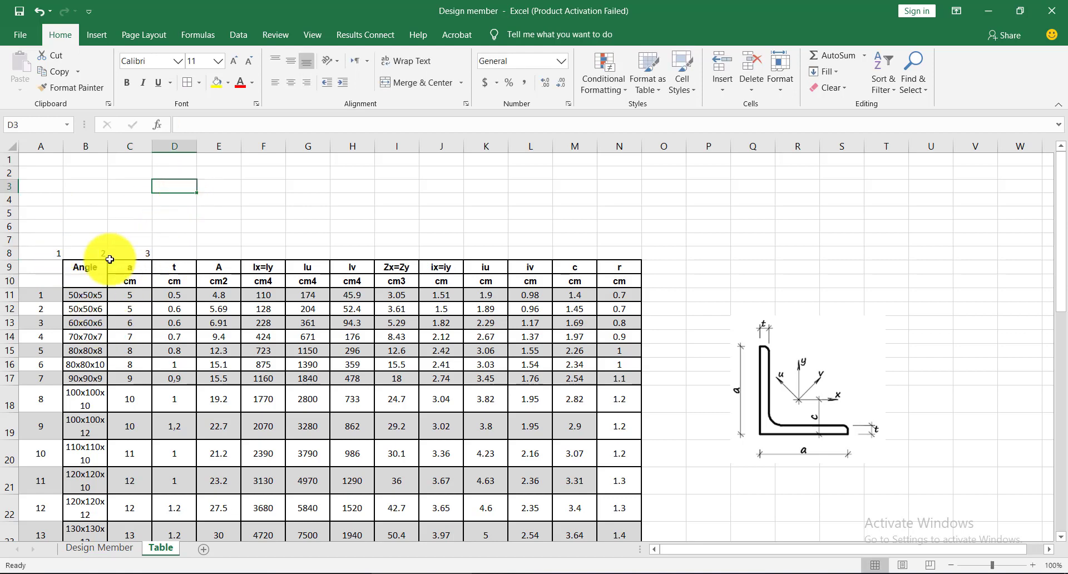
Centre the numbers and extend the series along row 8 to 14 at N8.
mouse_move(49, 252)
mouse_down()
mouse_move(232, 251)
mouse_move(145, 253)
mouse_up()
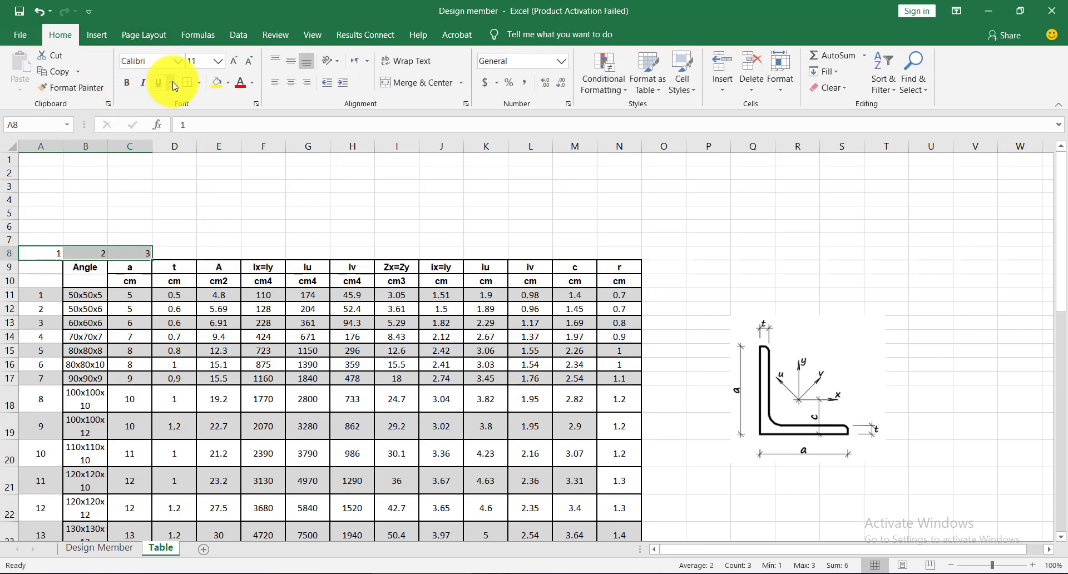
click(290, 82)
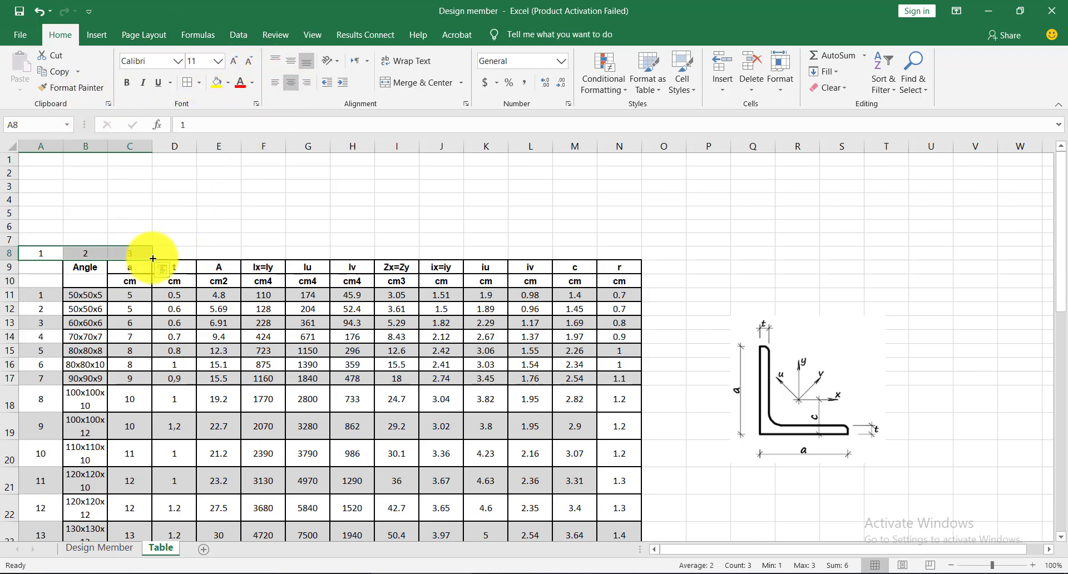
drag(153, 259, 623, 245)
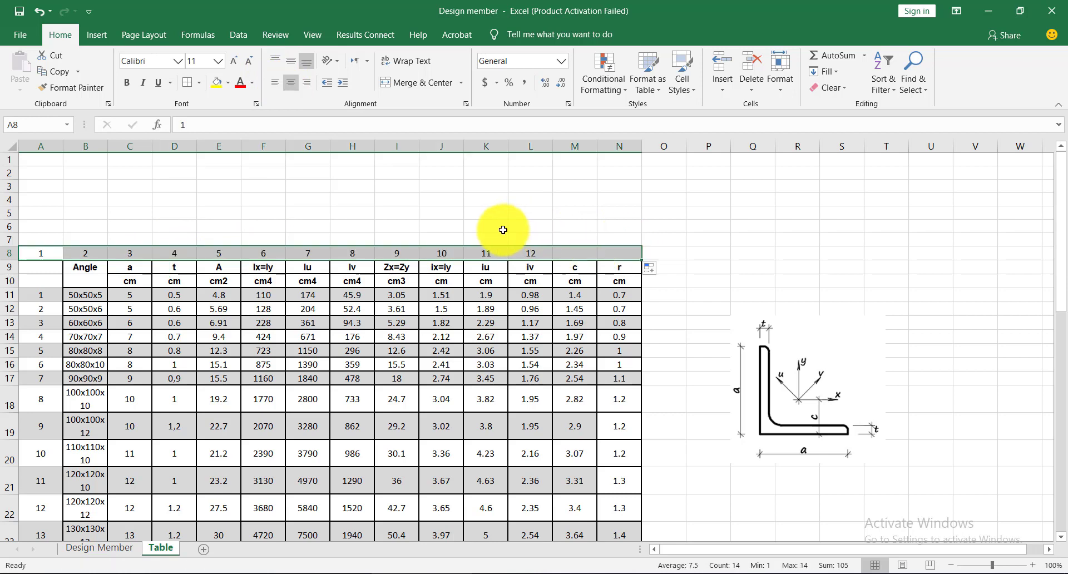
click(500, 225)
click(259, 226)
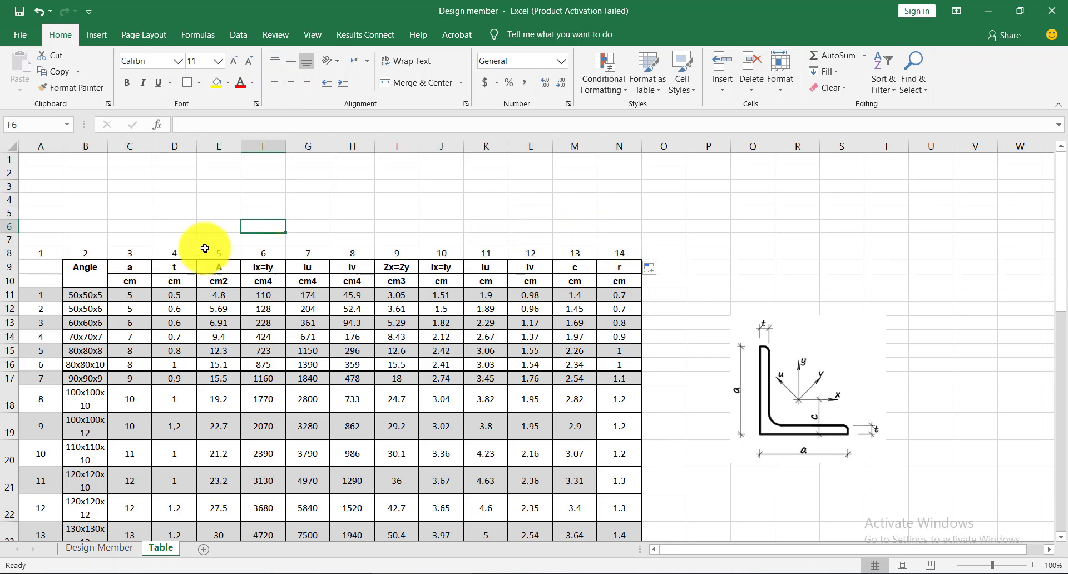
On Design Member, start a VLOOKUP in J15 using A15 as lookup value and the Table range.
click(126, 550)
click(227, 339)
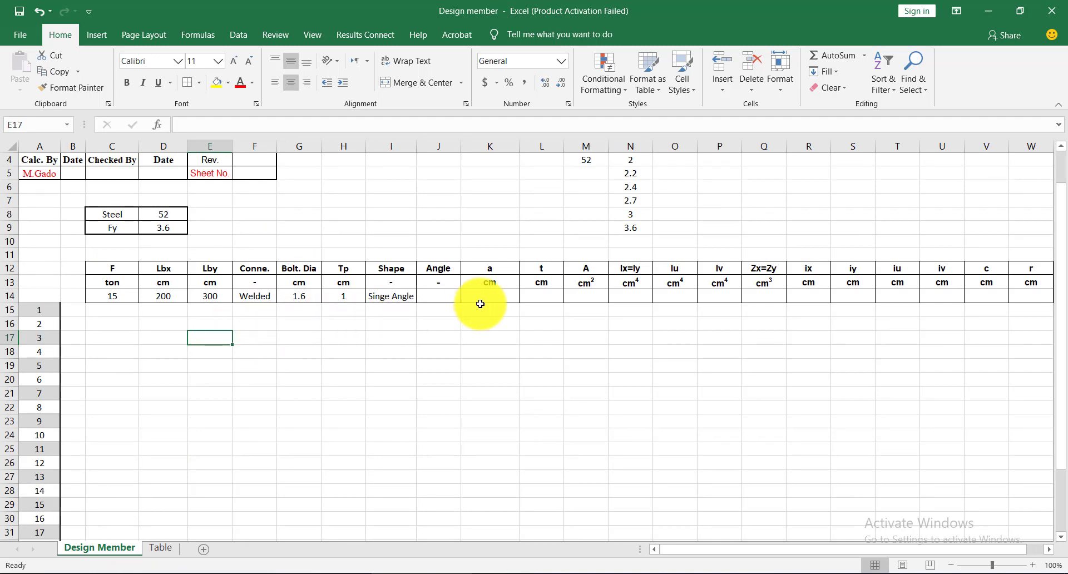
click(449, 317)
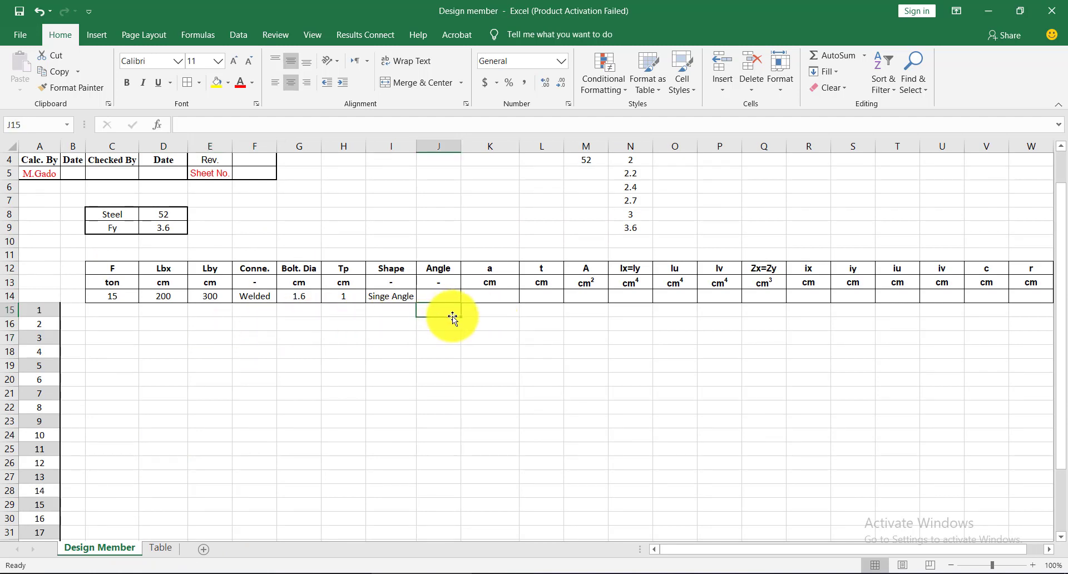
text(=)
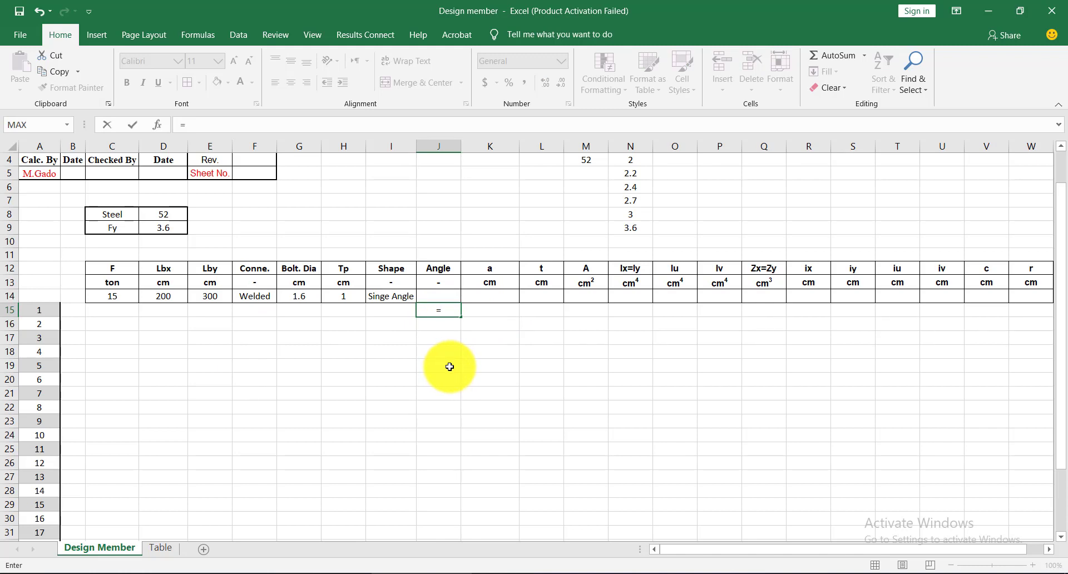
text(V)
text(l)
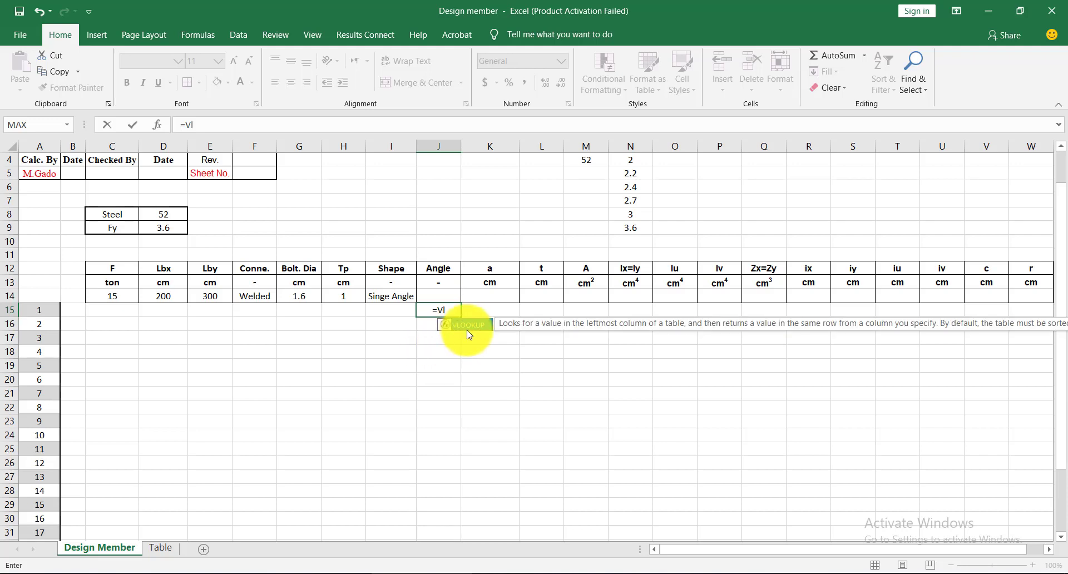
double_click(478, 325)
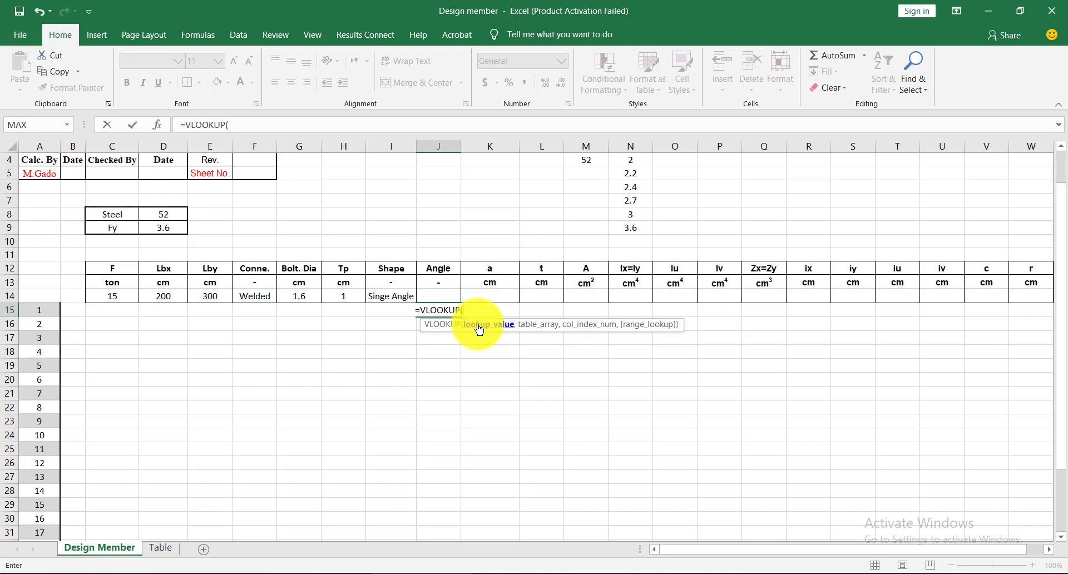
click(39, 308)
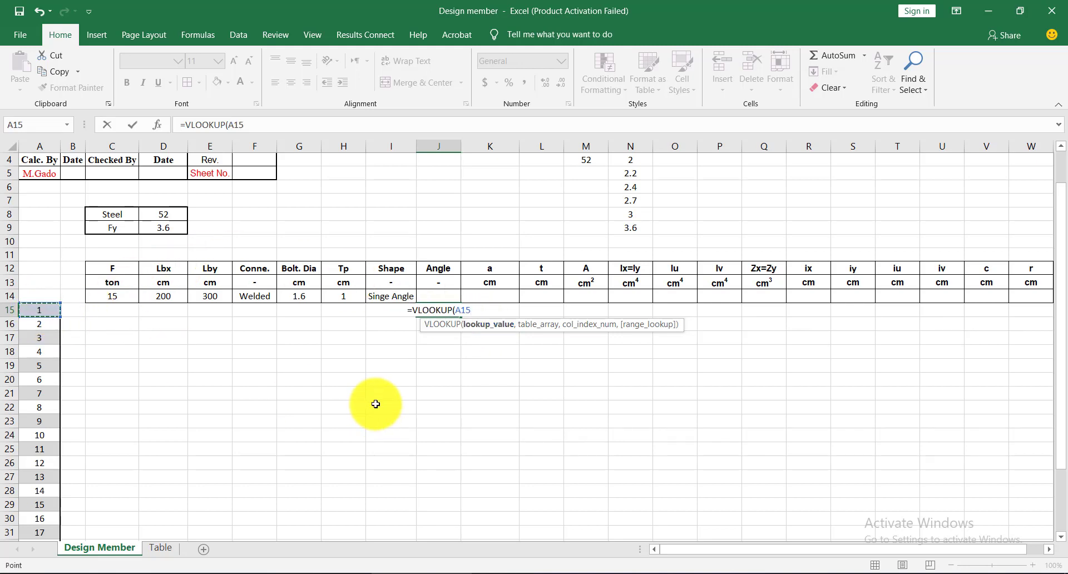
text(,)
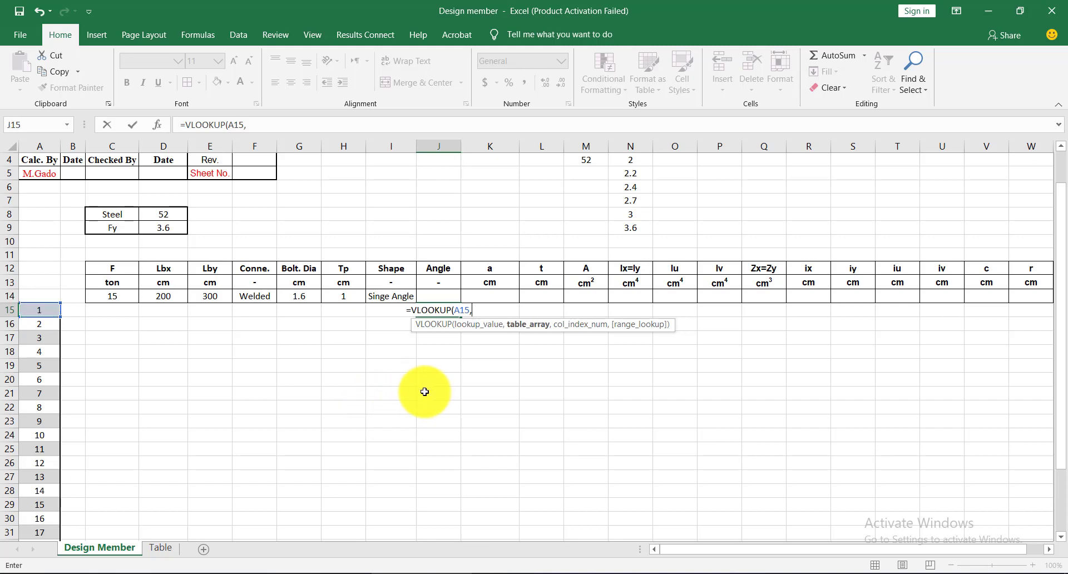
text(TA)
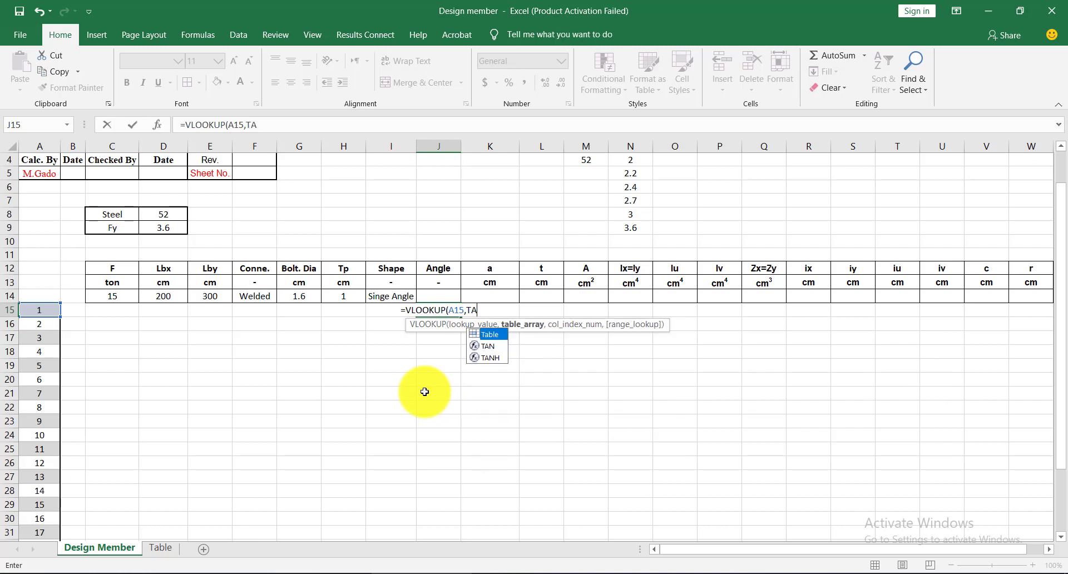
key(Escape)
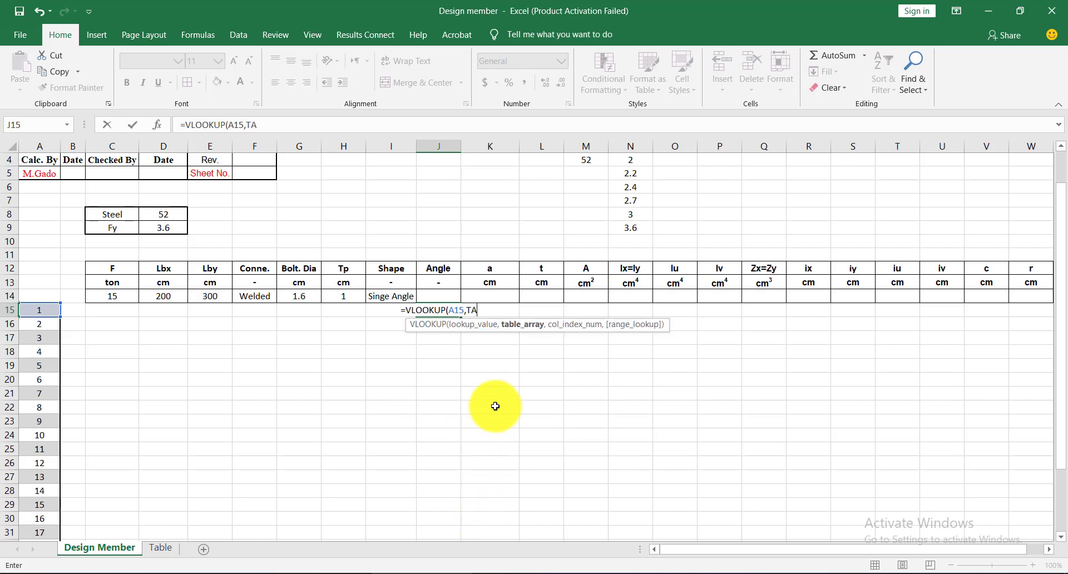
key(BackSpace)
text(a)
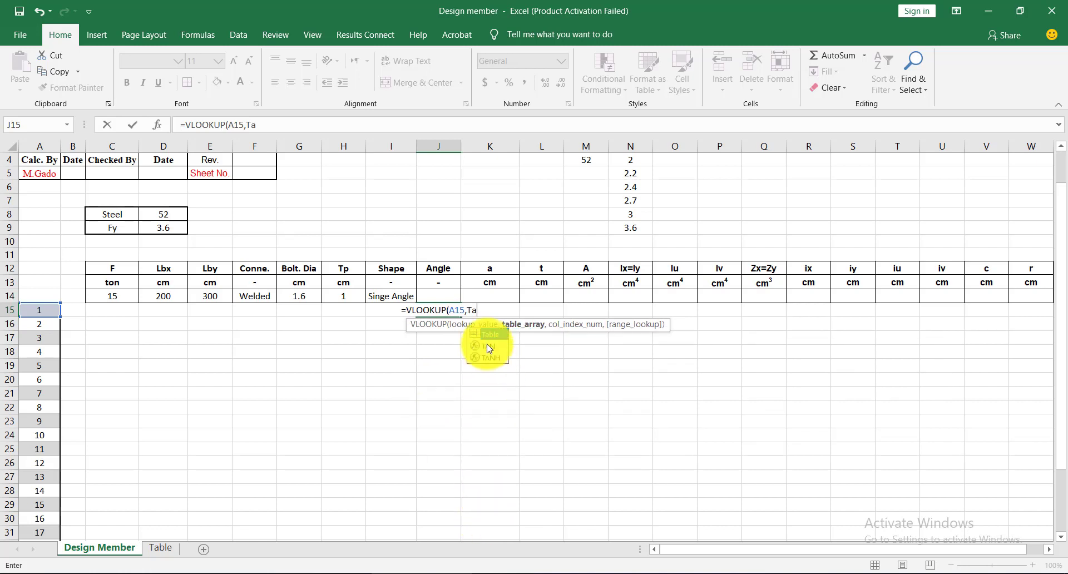
double_click(487, 334)
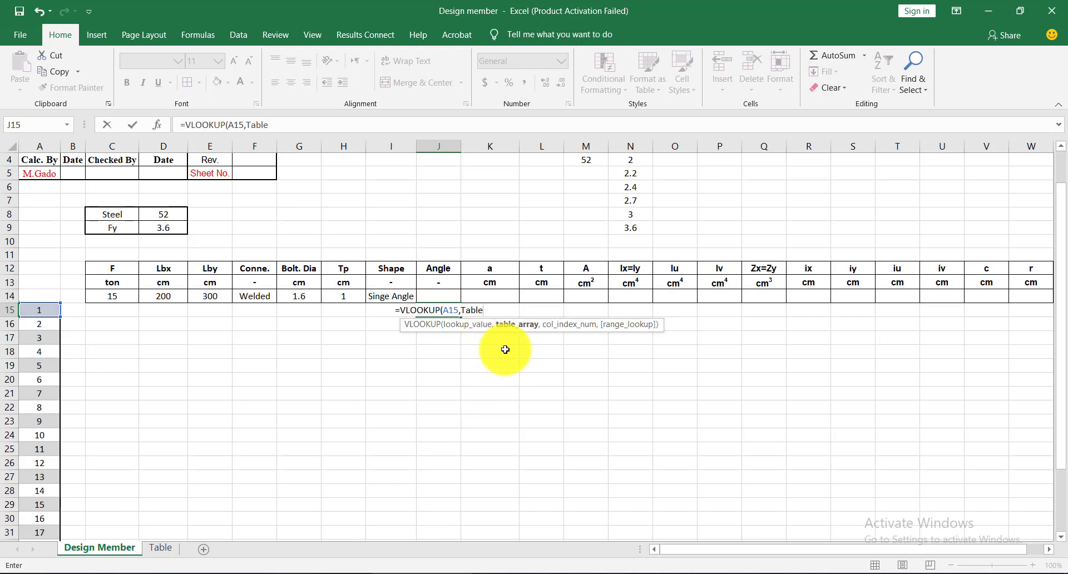
text(,)
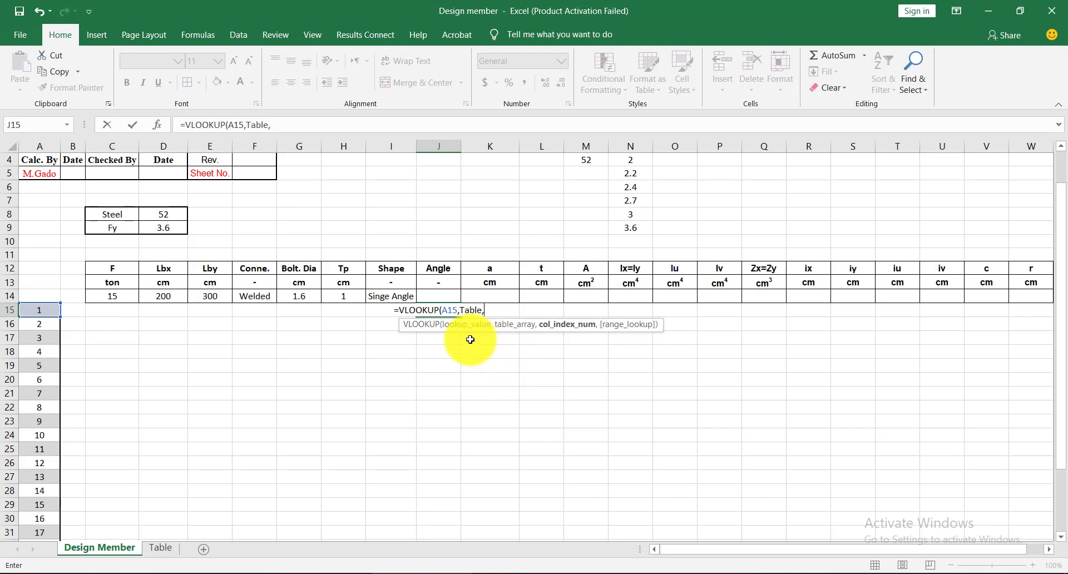
Check the Table sheet's column numbers and finish J15 as =VLOOKUP(A15,Table,3), returning 5.
click(150, 549)
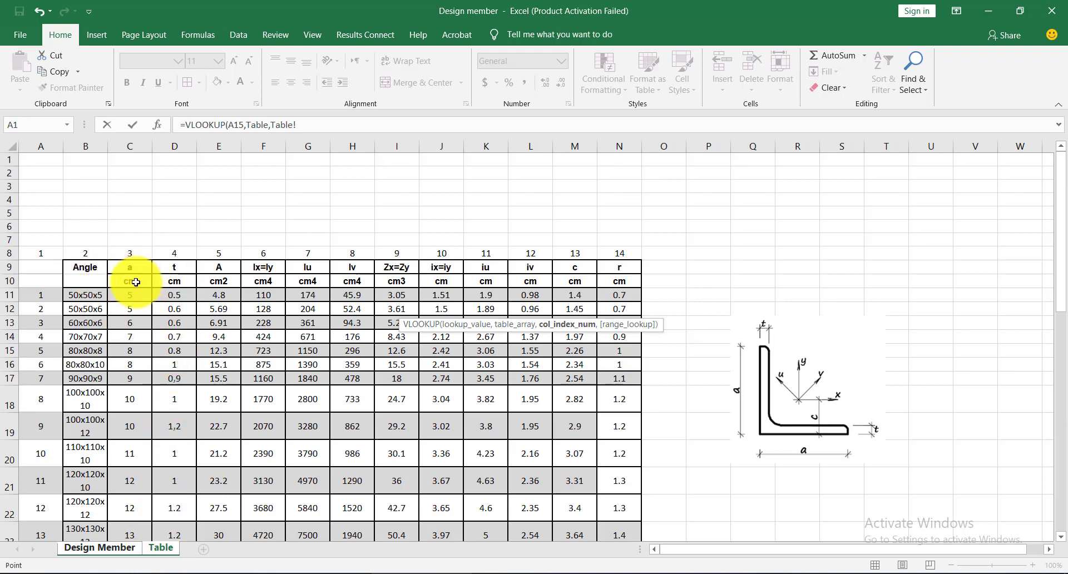
click(125, 549)
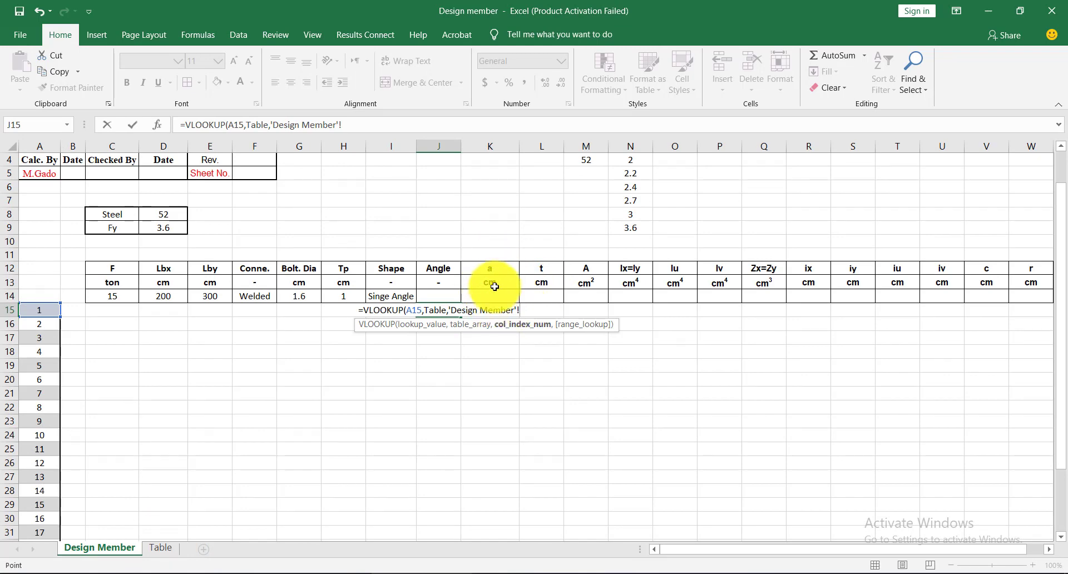
click(161, 548)
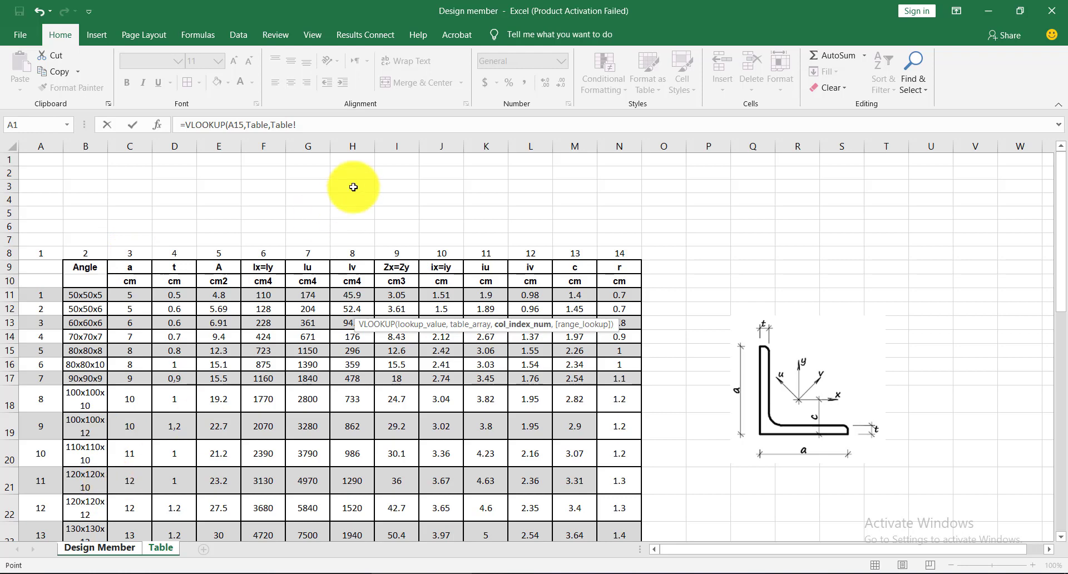
click(318, 127)
click(318, 127)
text(3))
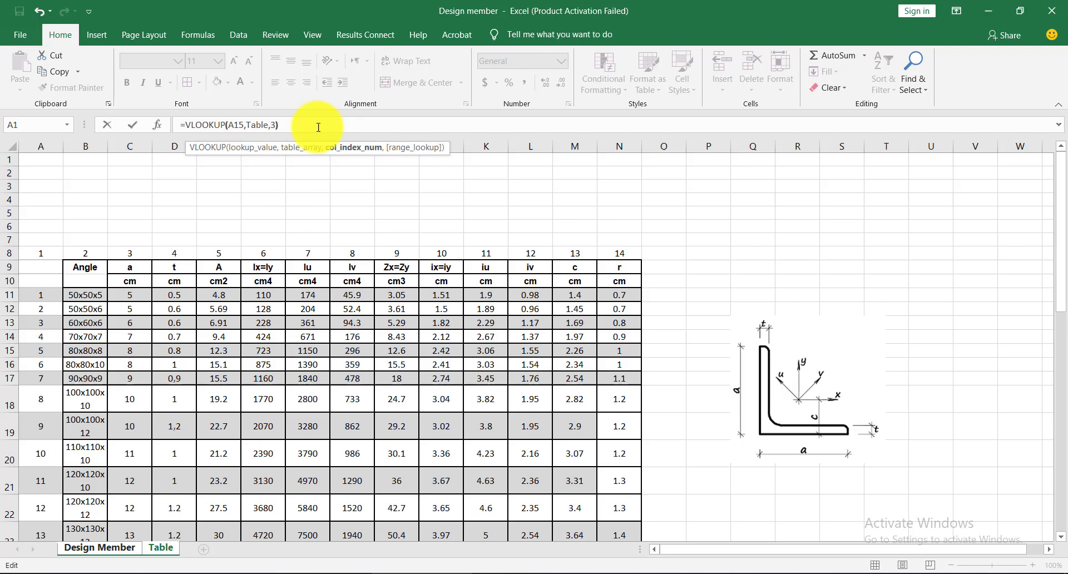
key(End)
key(Return)
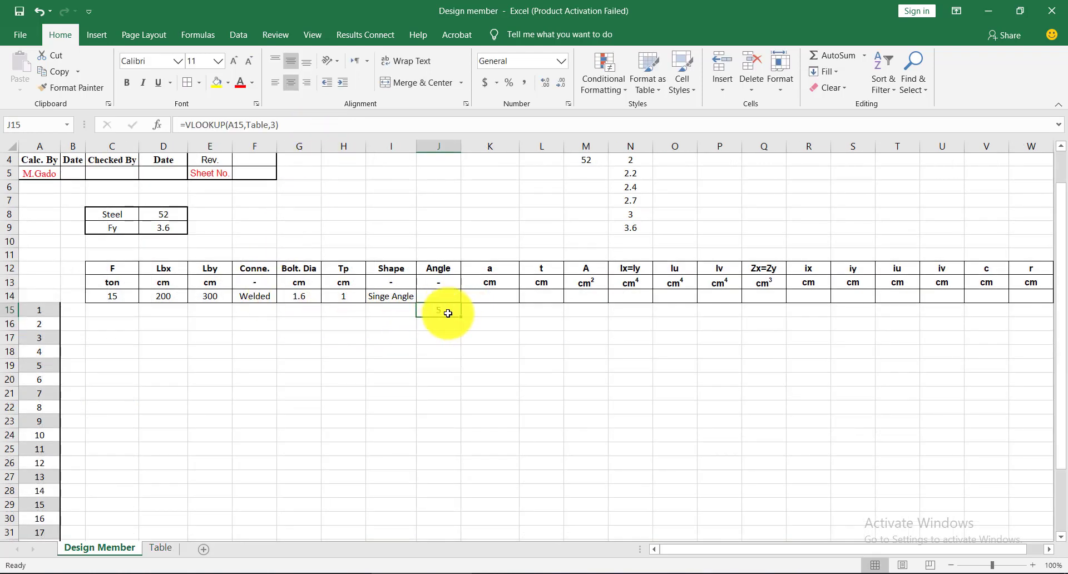
Clear the numbers below A15 and remove the grey shading from those column A cells.
click(46, 313)
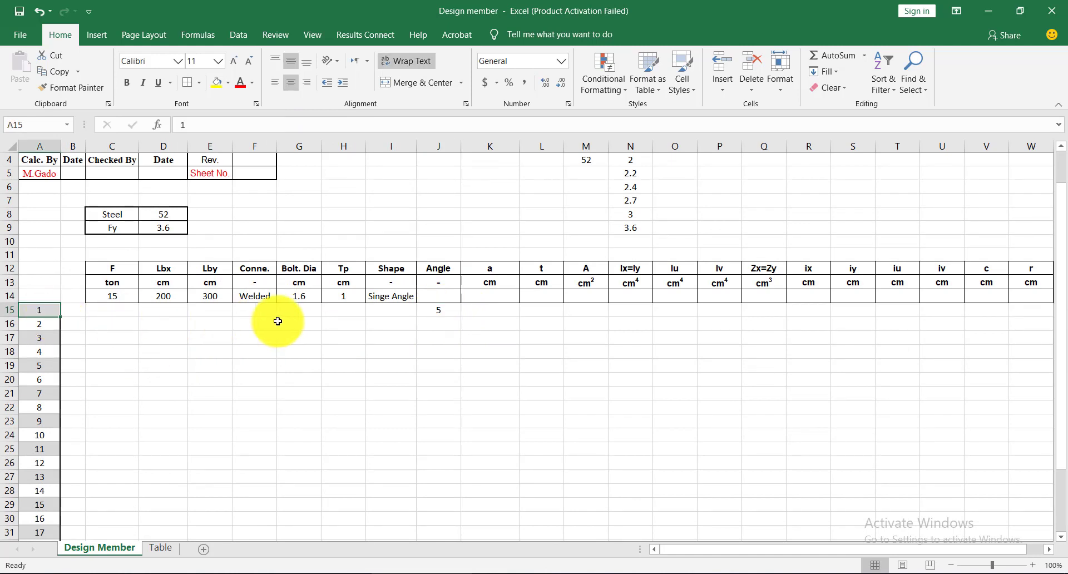
click(445, 312)
mouse_move(42, 327)
mouse_down()
mouse_move(65, 556)
mouse_move(39, 522)
mouse_up()
key(Delete)
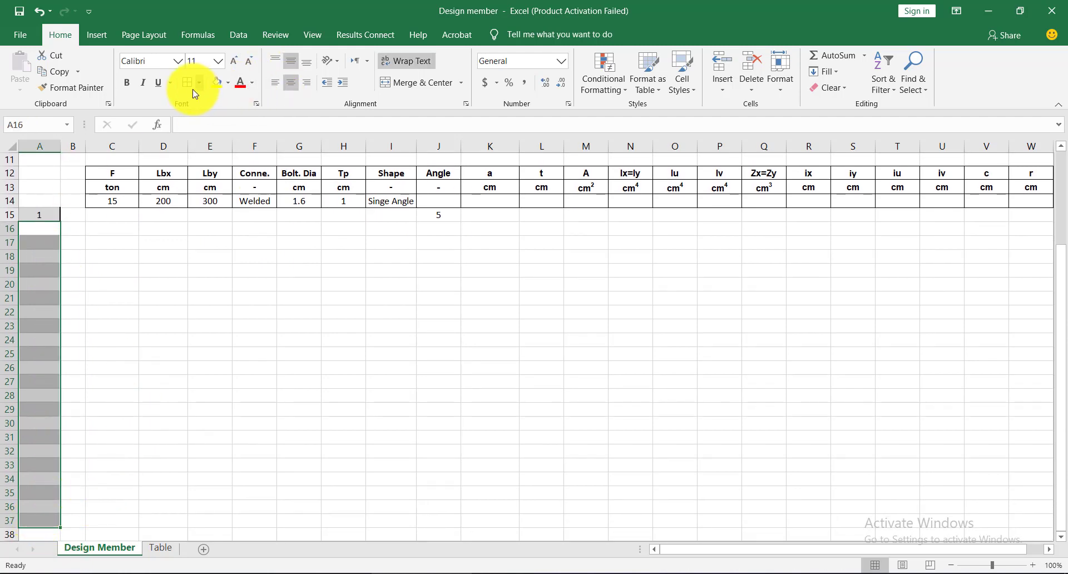
click(228, 83)
click(217, 121)
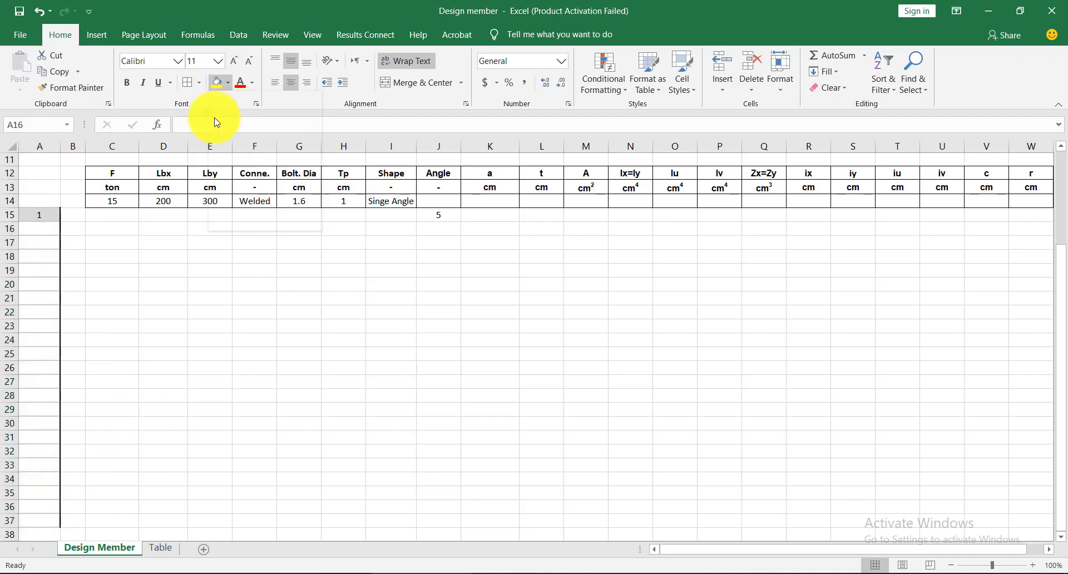
click(164, 270)
scroll(189, 272, up, 4)
click(119, 378)
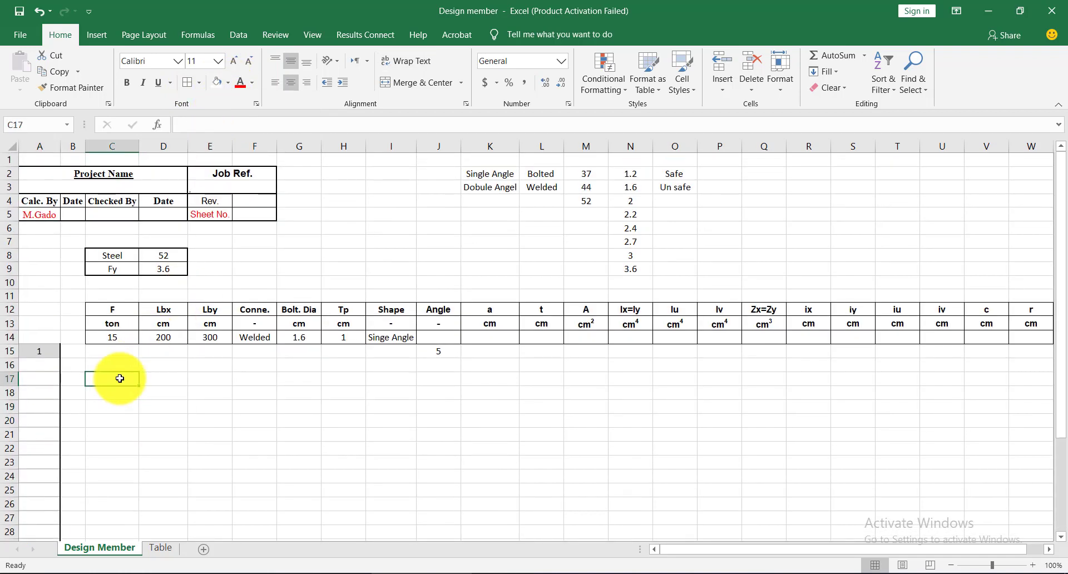
Set the chosen angle number in A15 to 3, so J15 now returns 6.
click(439, 351)
click(48, 350)
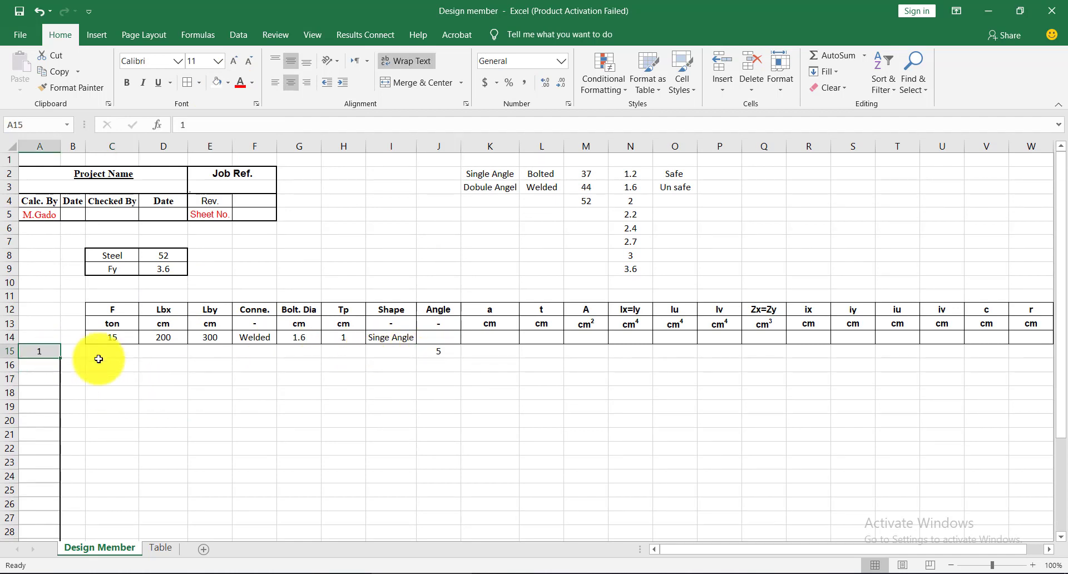
click(189, 375)
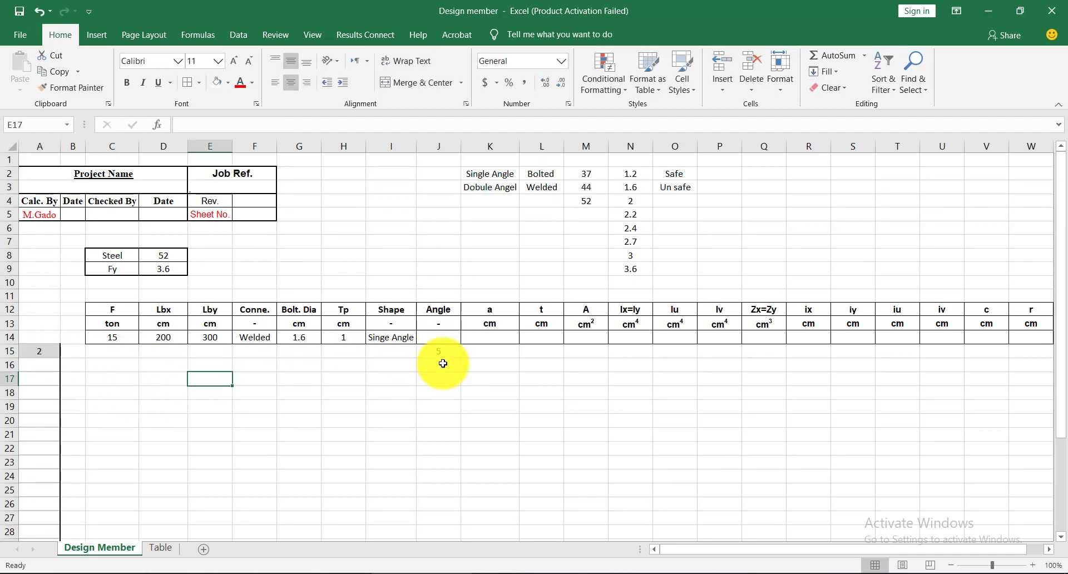
click(164, 393)
text(2)
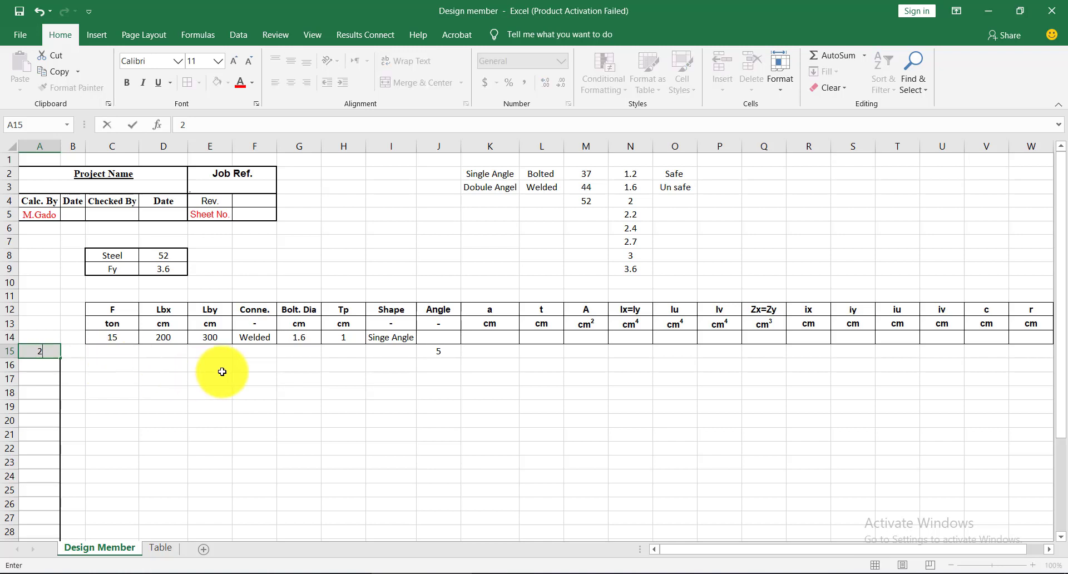
key(ctrl+Return)
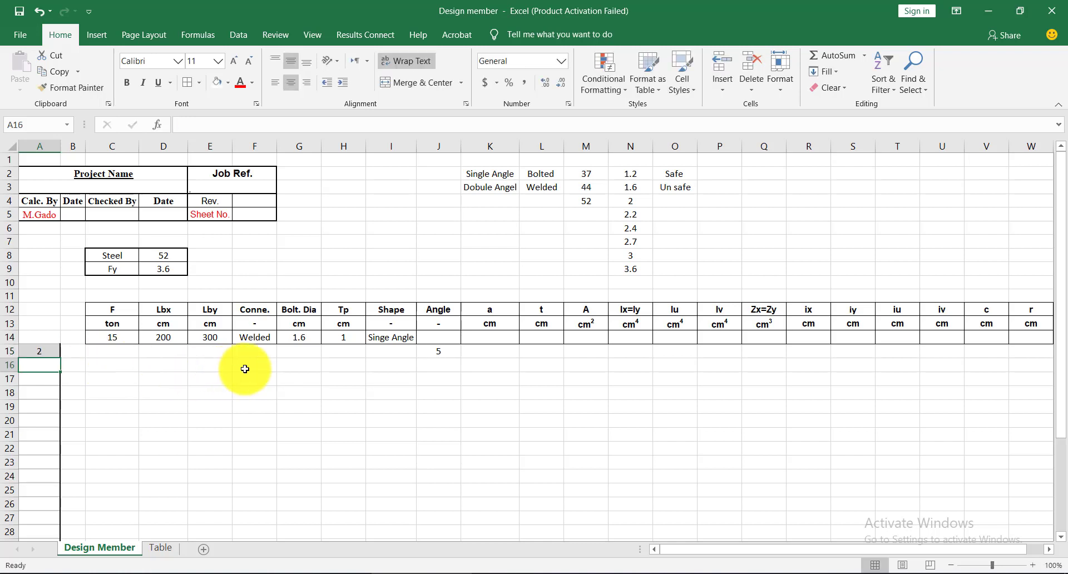
text(3)
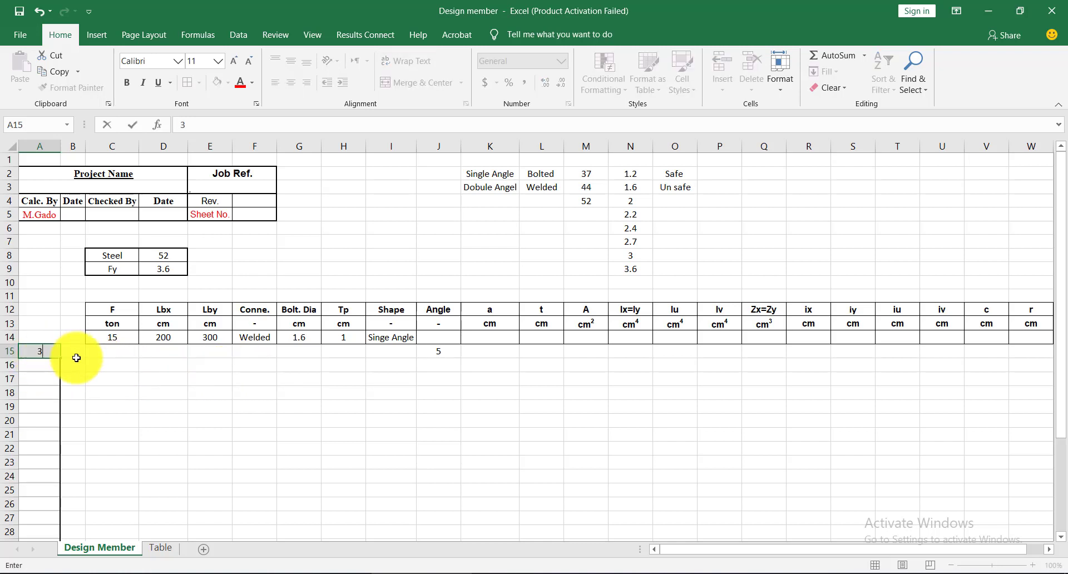
key(Return)
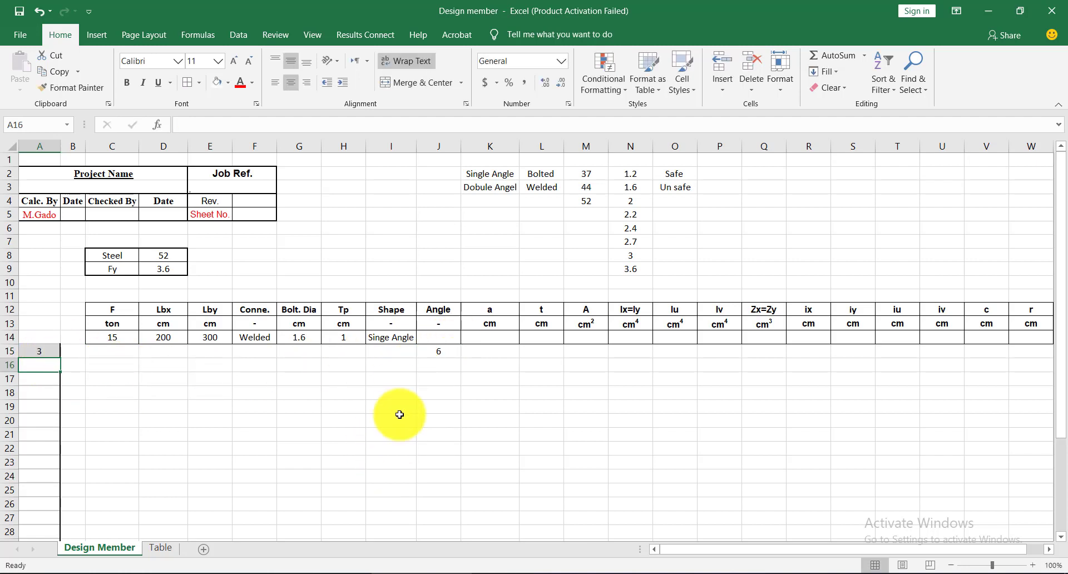
Glance at the Table sheet of angle sections, then return to Design Member.
click(161, 548)
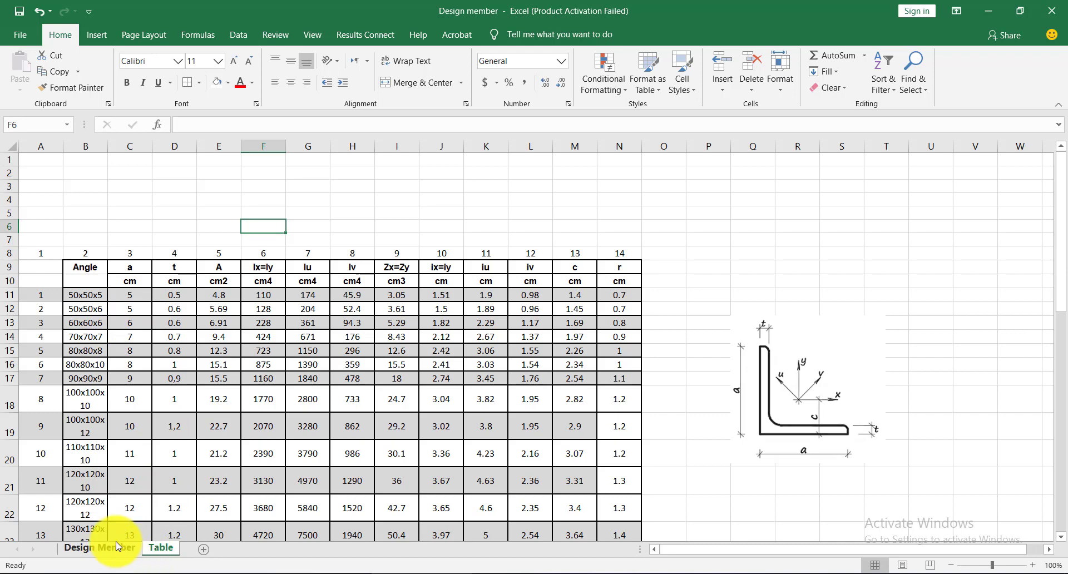
click(100, 547)
click(37, 348)
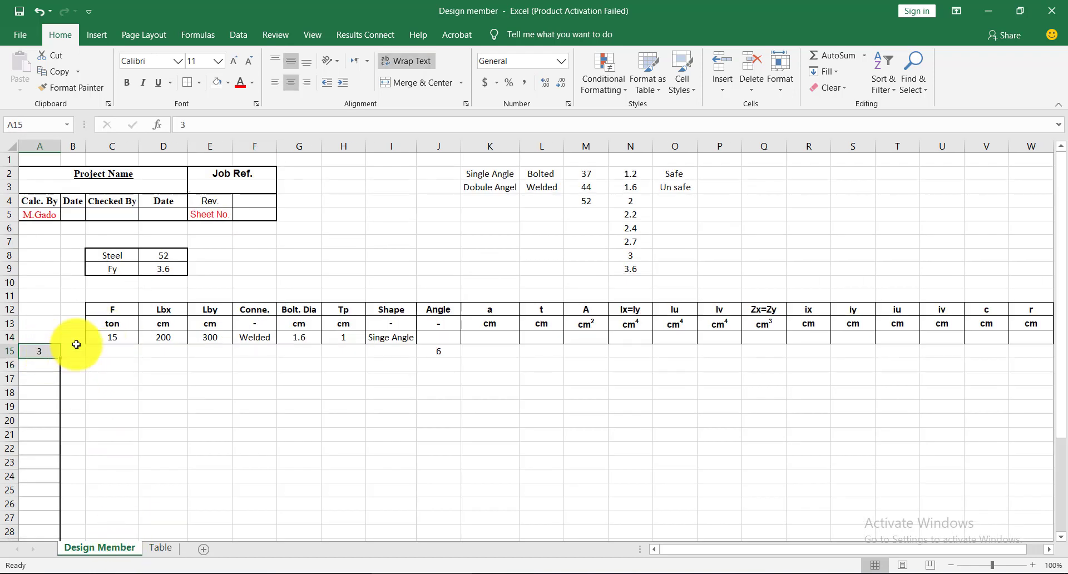
click(208, 406)
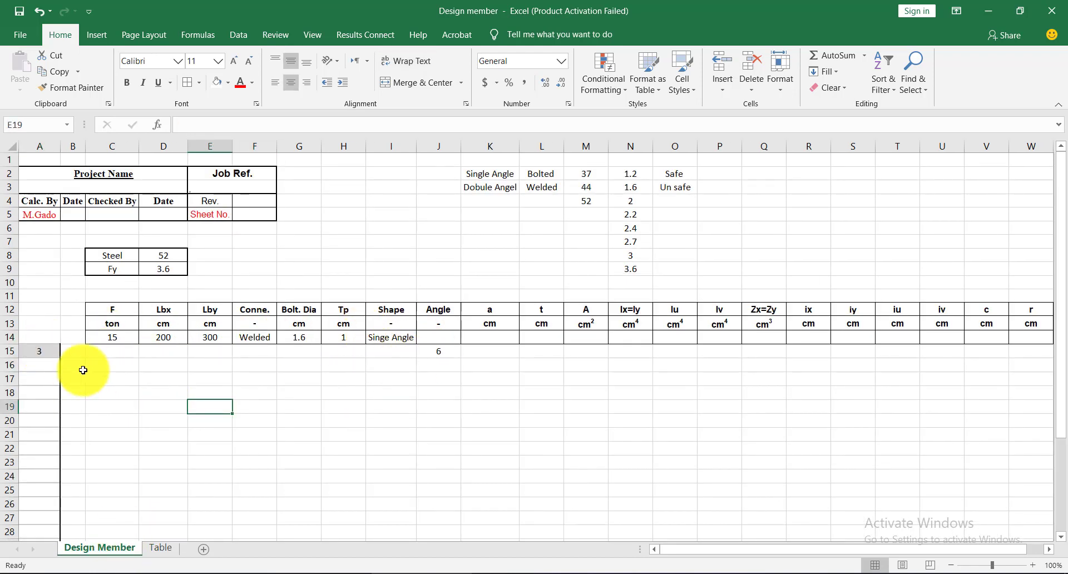
Copy J15's VLOOKUP formula text and paste it into K15.
click(441, 351)
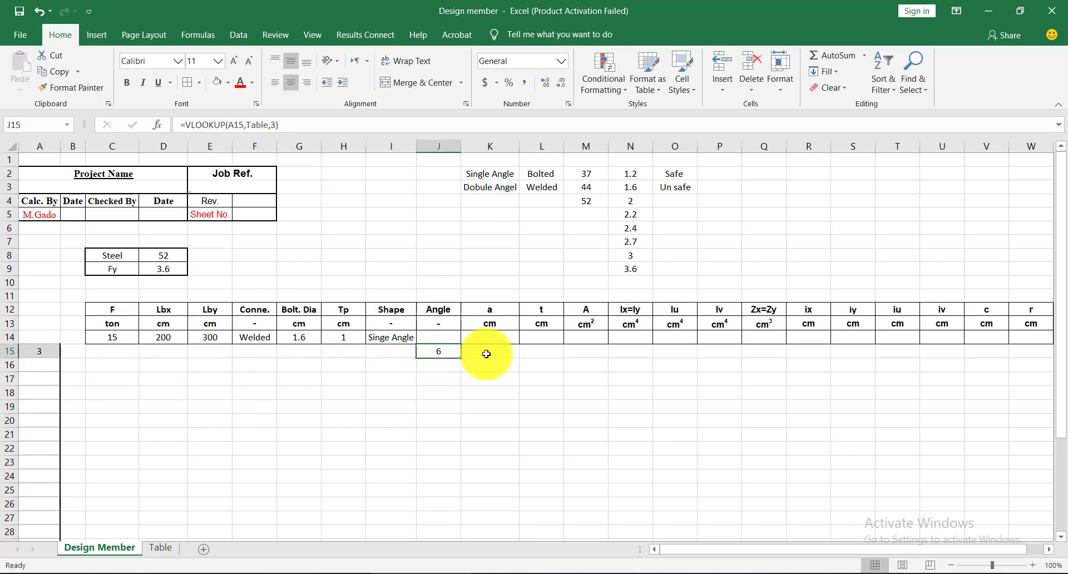
double_click(454, 352)
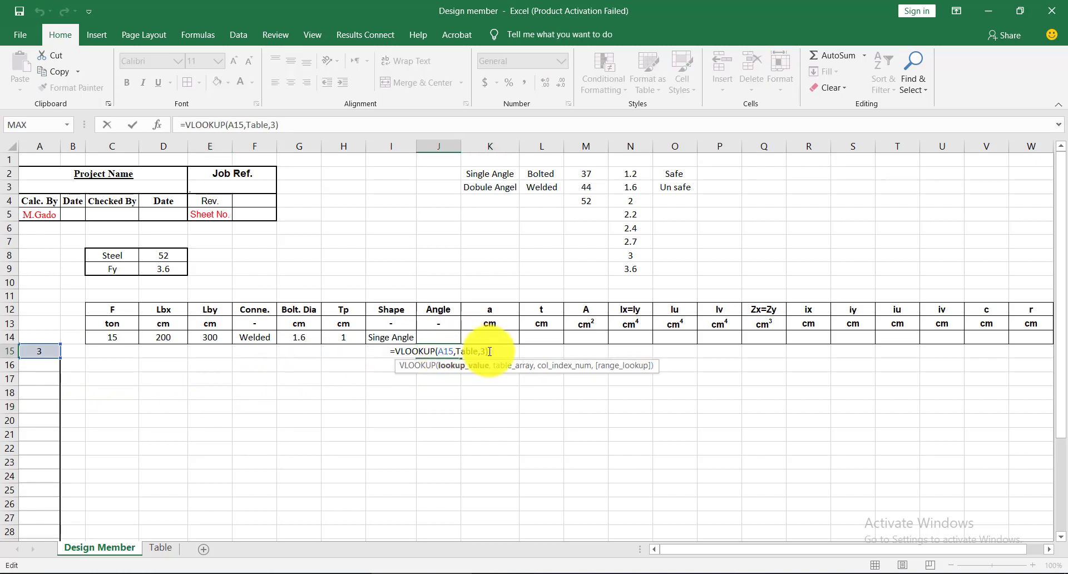
drag(488, 351, 403, 347)
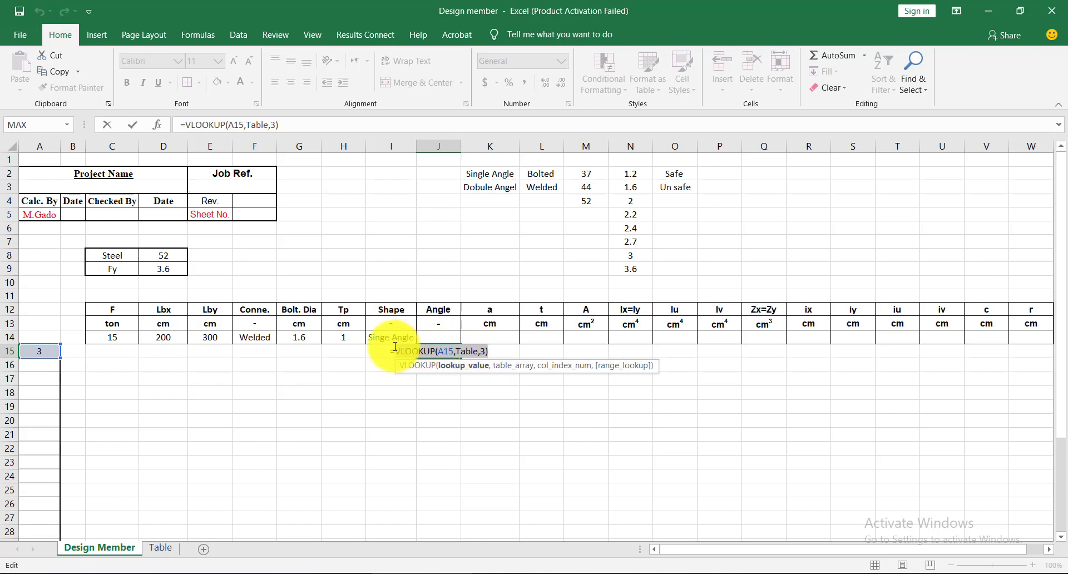
key(ctrl+c)
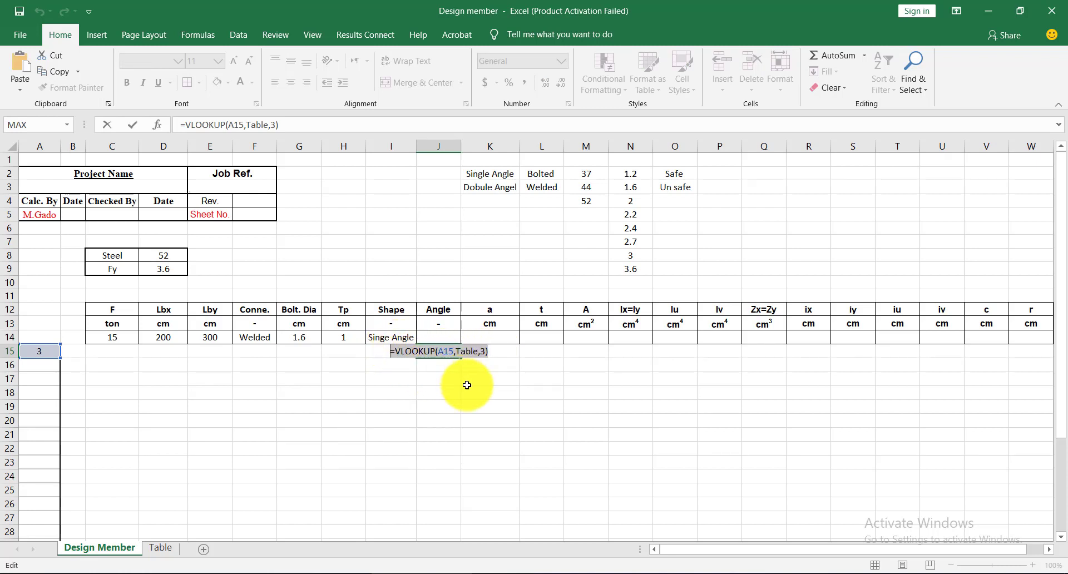
key(Escape)
click(479, 349)
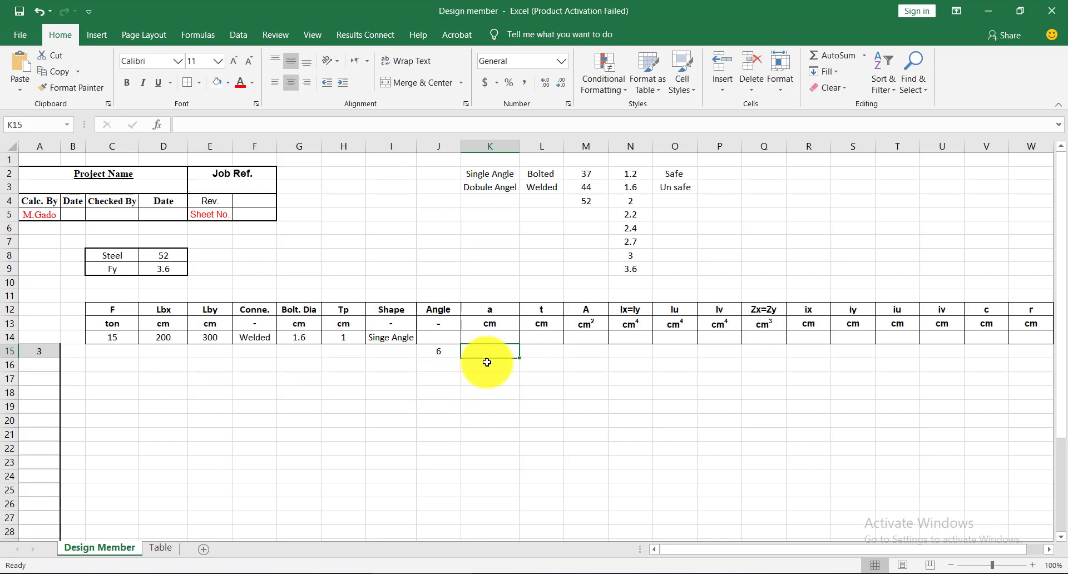
key(ctrl+v)
Change K15's column index to 4 after checking the Table sheet, so K15 shows 0.6.
double_click(503, 352)
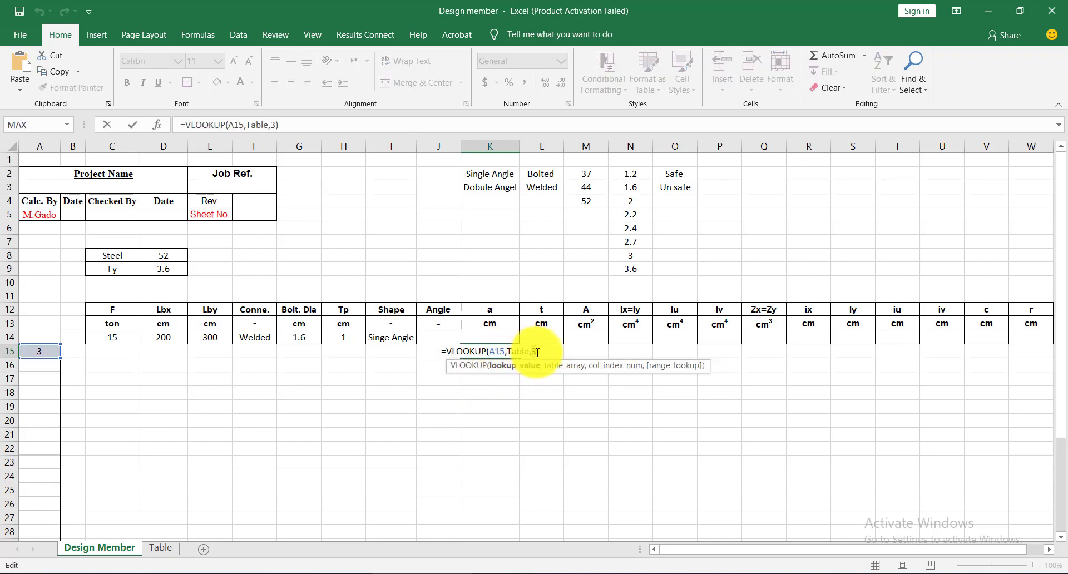
double_click(530, 351)
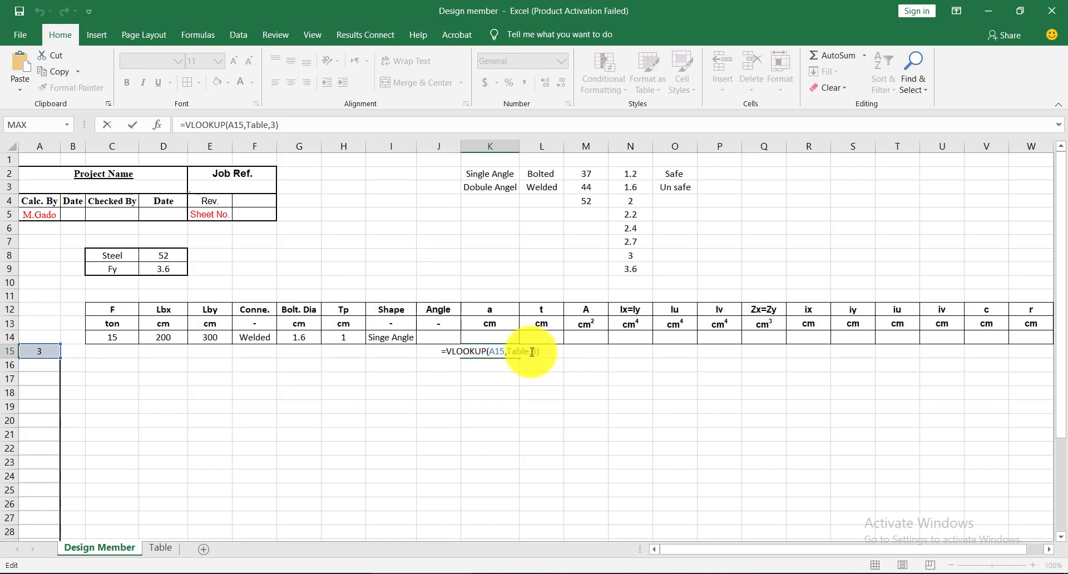
click(543, 357)
text(4)
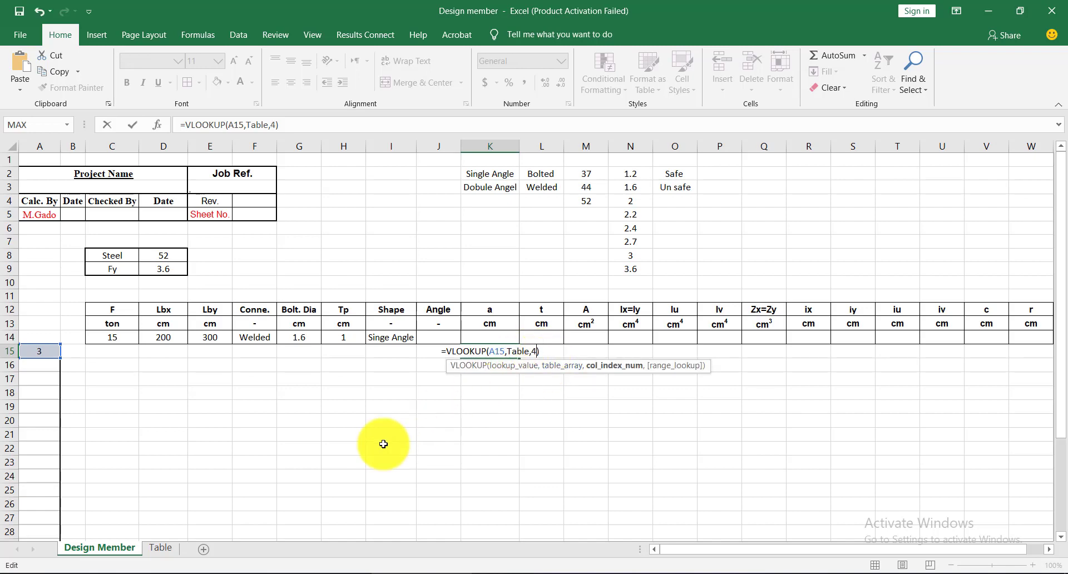
click(160, 548)
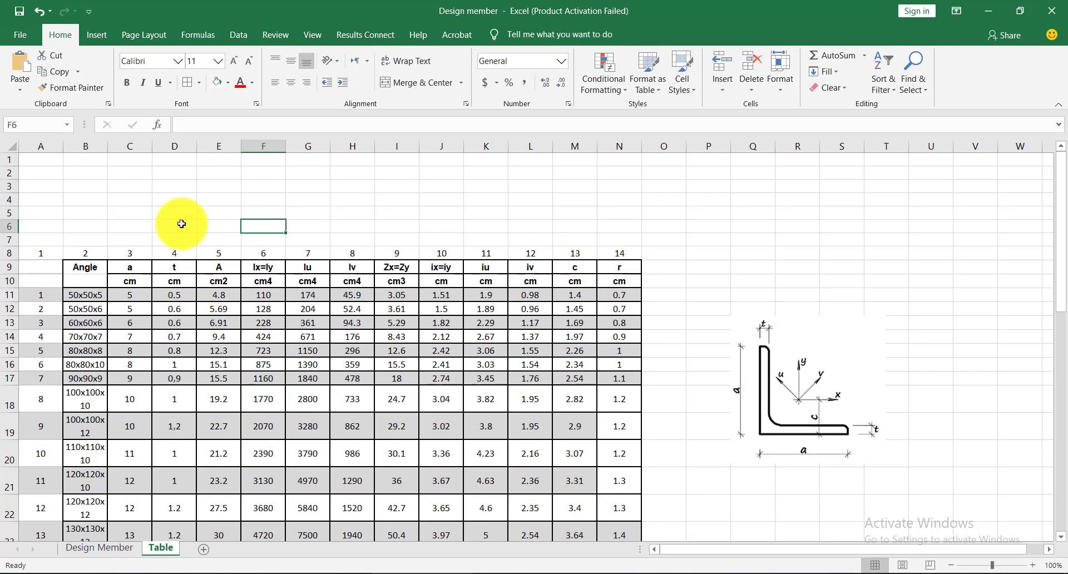
click(98, 554)
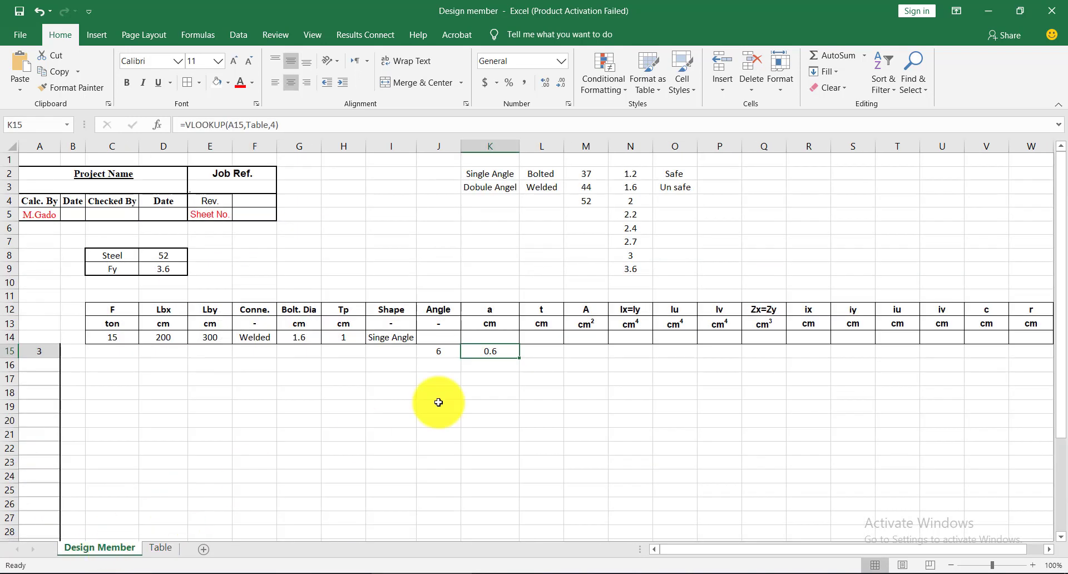
double_click(504, 353)
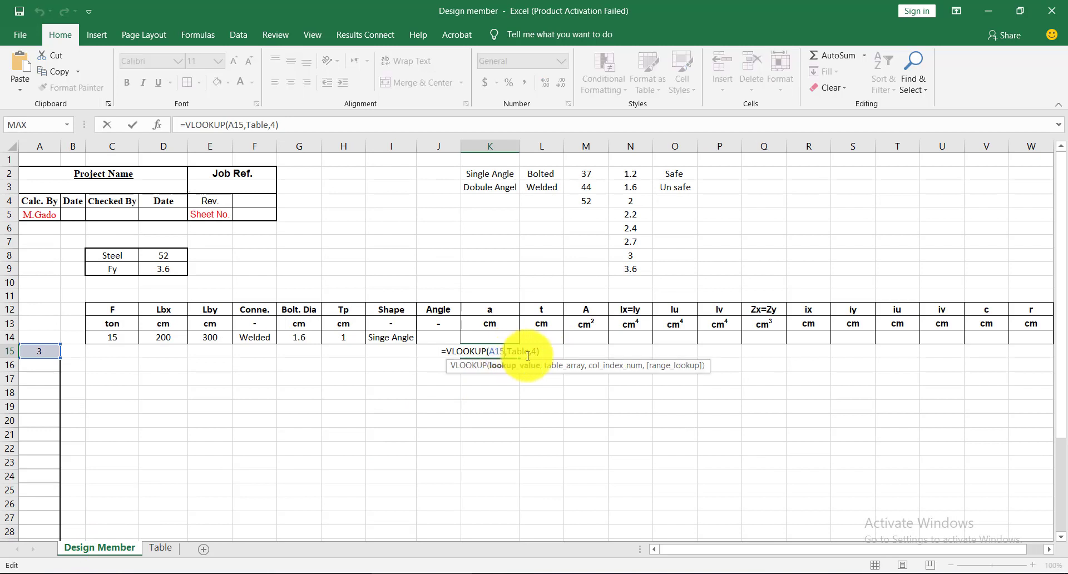
key(Escape)
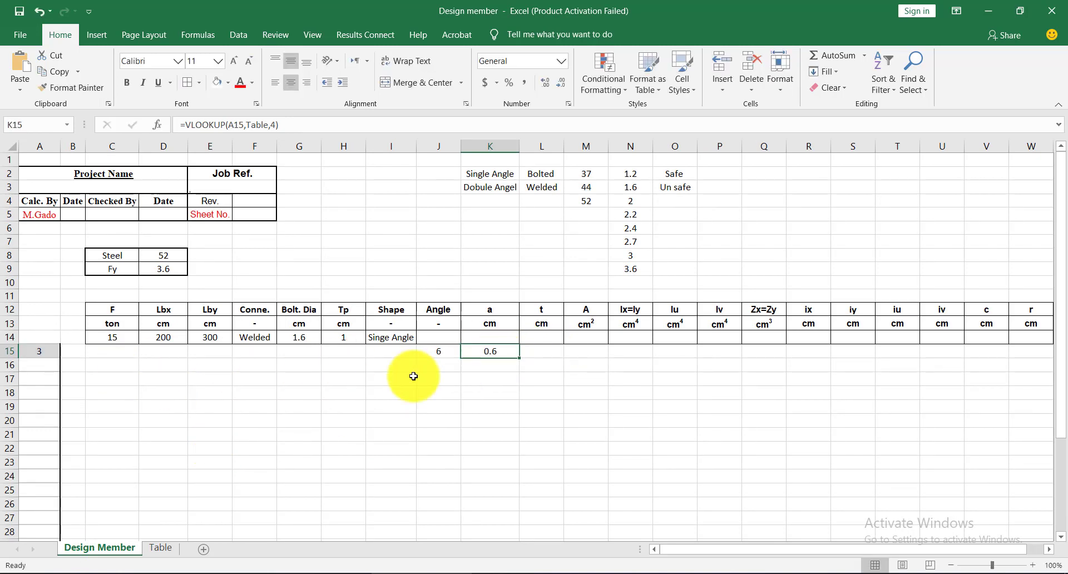
click(161, 547)
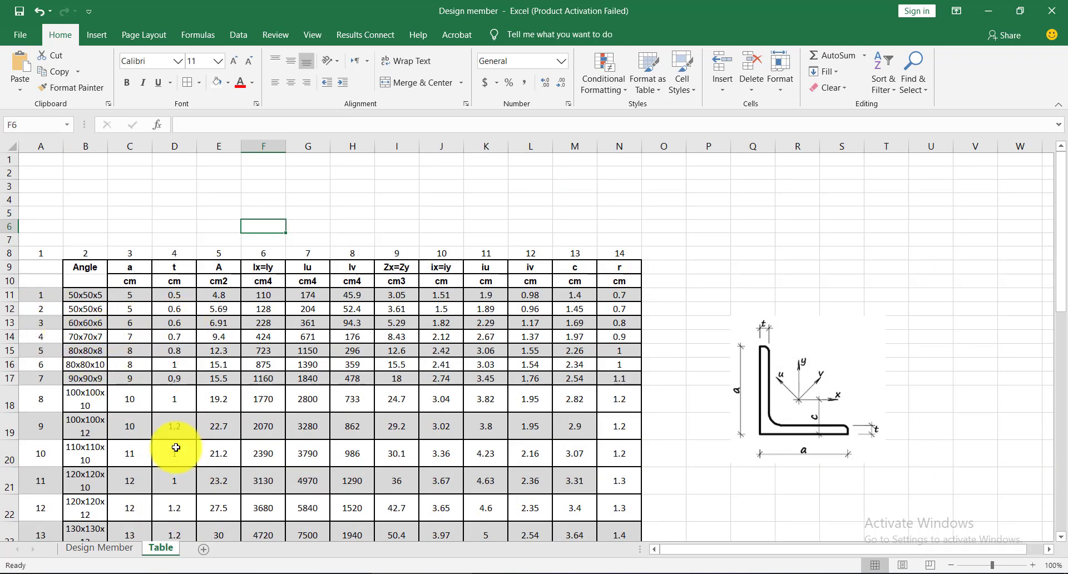
click(124, 548)
Paste the VLOOKUP into L15 and M15, setting M15 to column 6, giving 6.91 and 228.
click(543, 351)
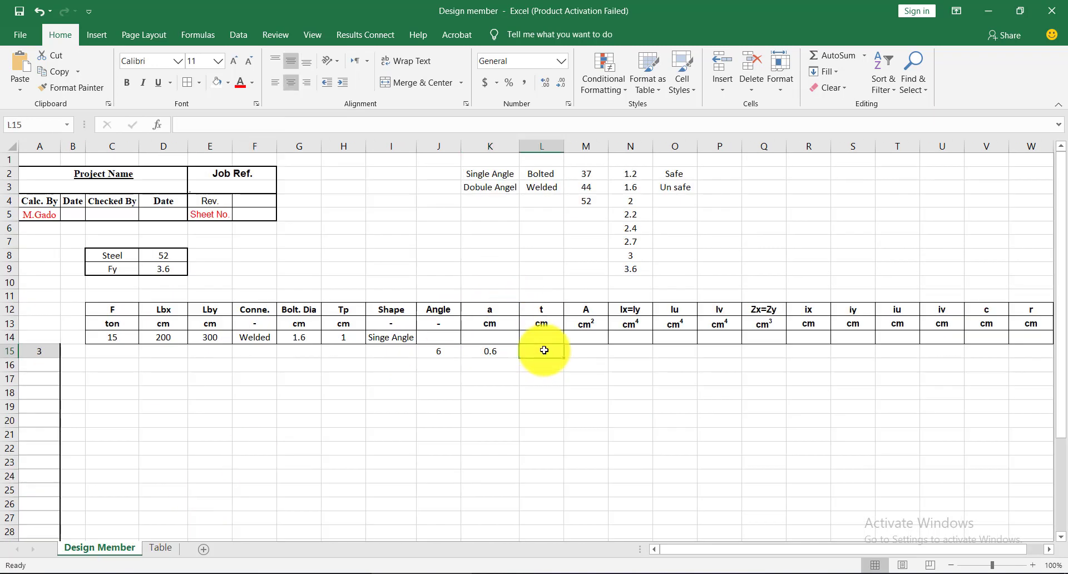
key(ctrl+v)
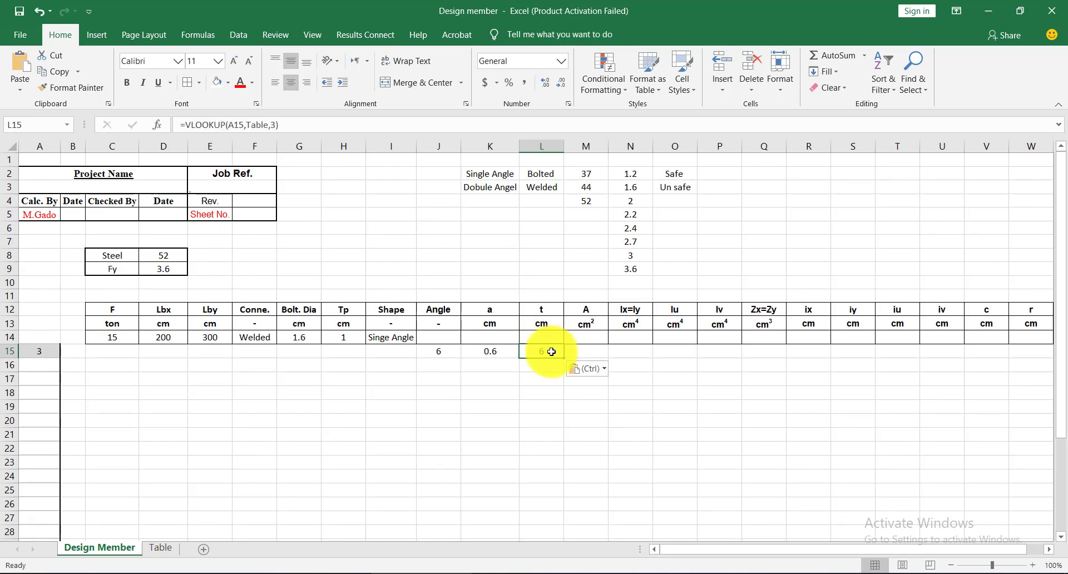
double_click(551, 351)
text(5)
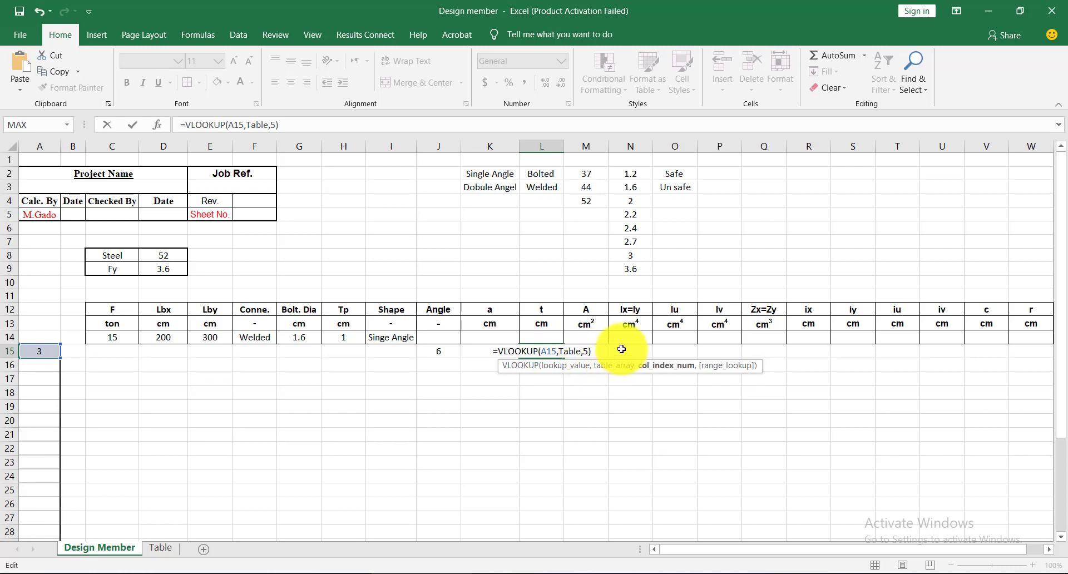
key(Return)
click(597, 353)
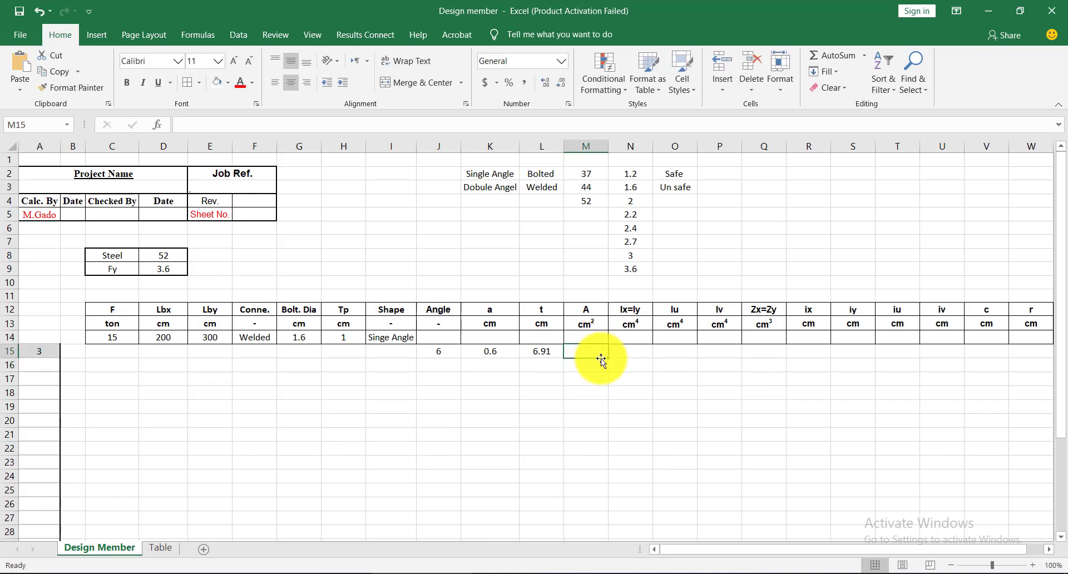
key(ctrl+v)
double_click(605, 352)
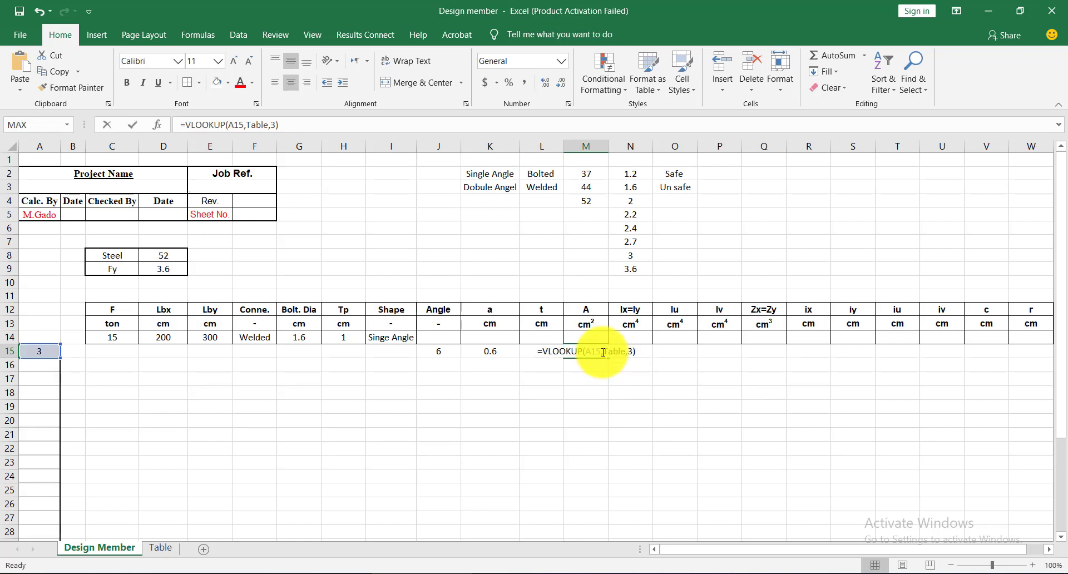
click(635, 353)
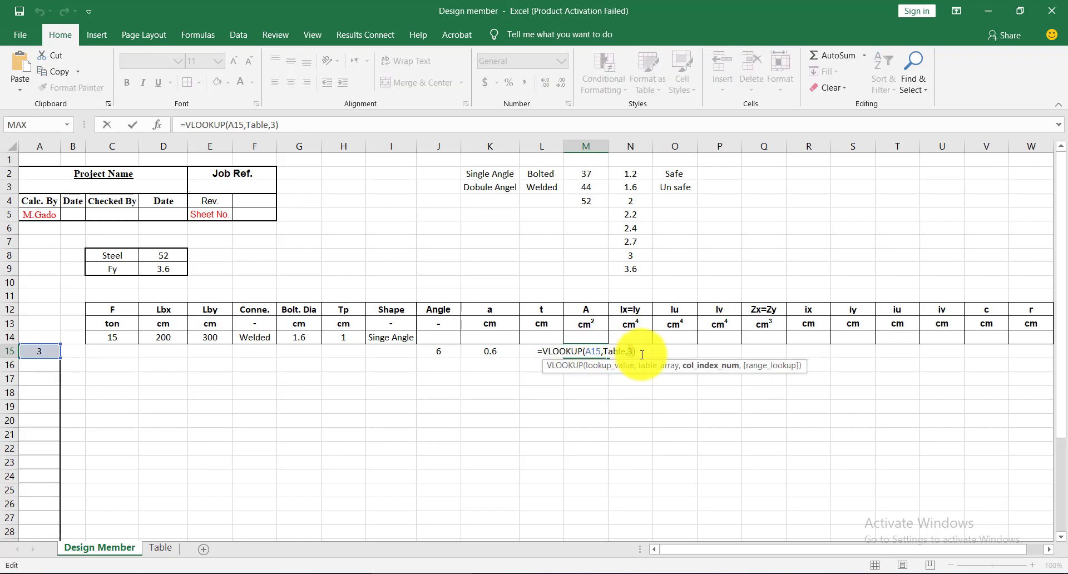
key(BackSpace)
text(6)
click(642, 352)
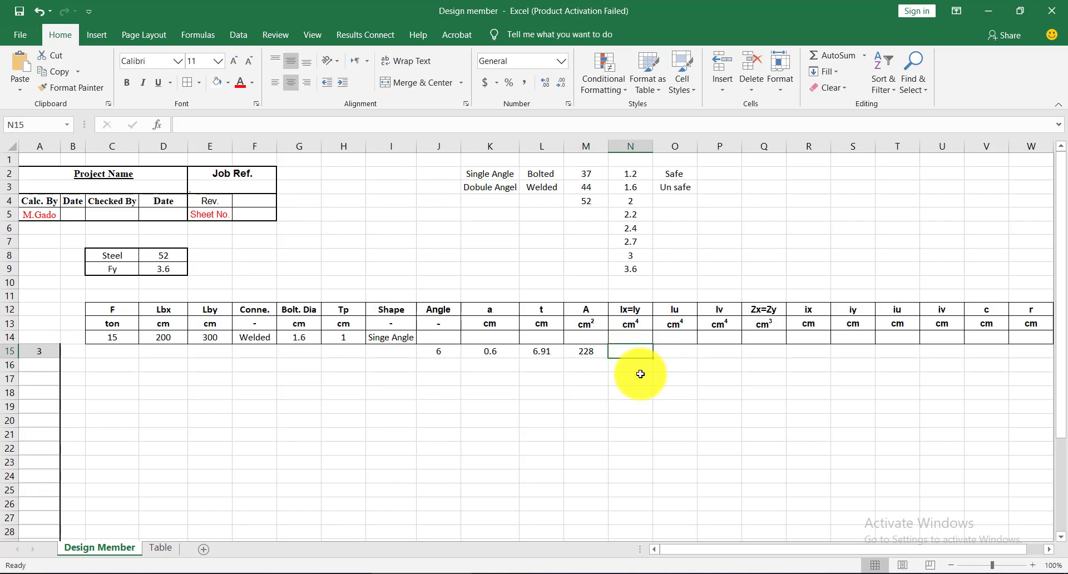
Paste the VLOOKUP into N15 and edit its column index so N15 shows 361.
key(ctrl+v)
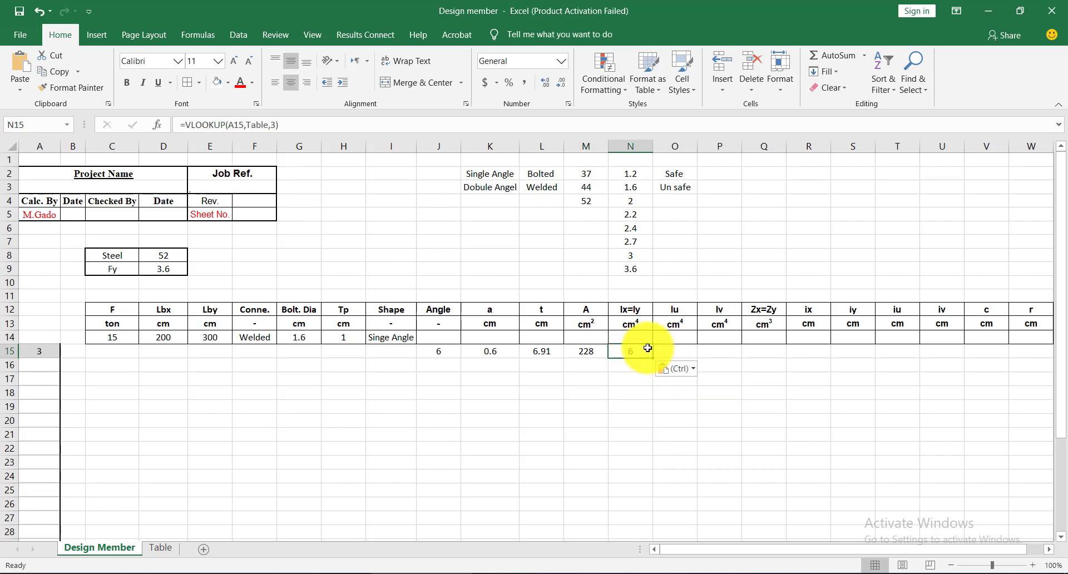
double_click(646, 349)
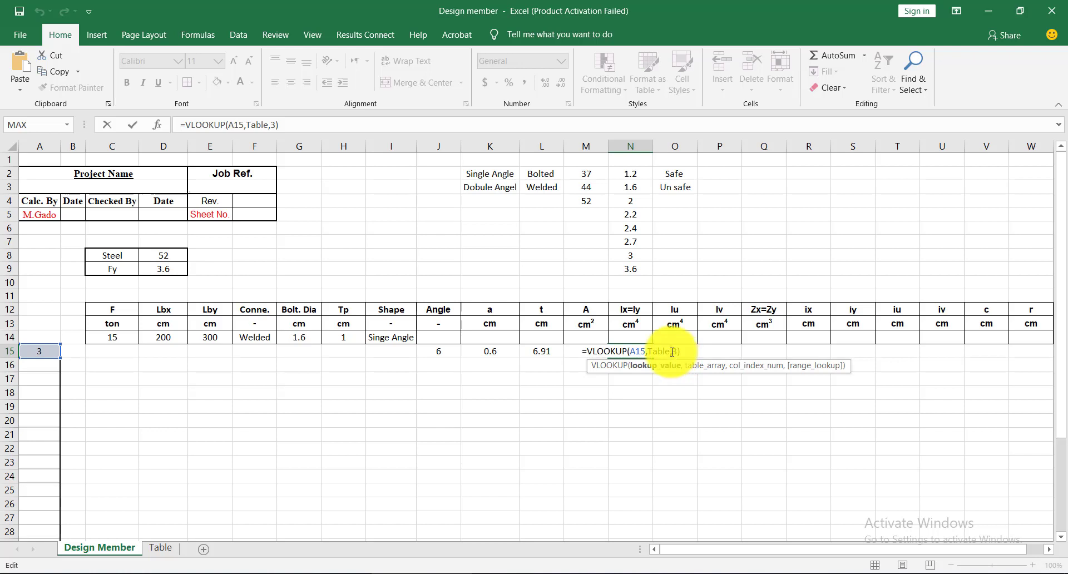
click(692, 356)
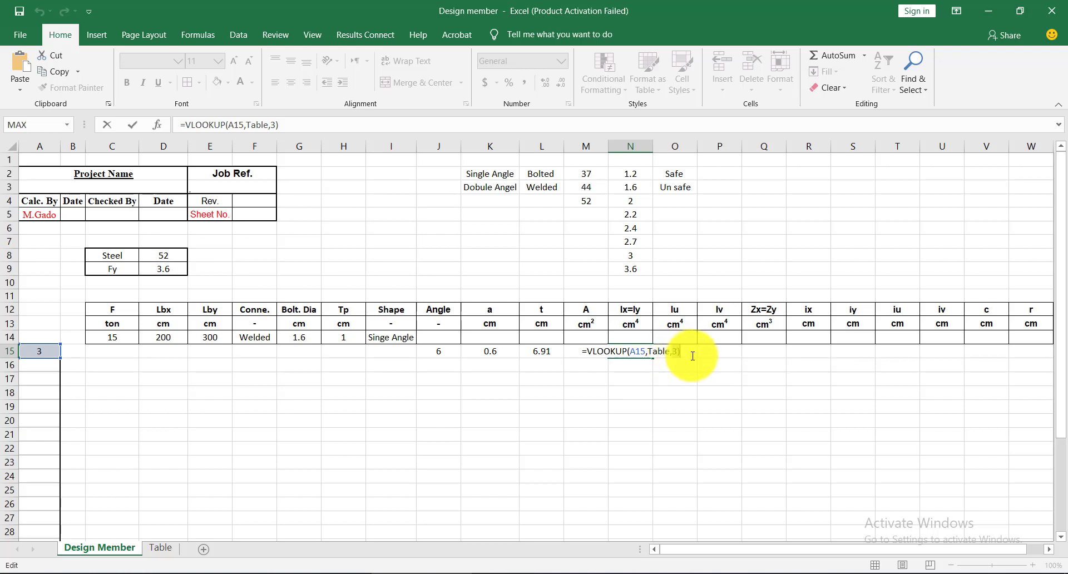
key(BackSpace)
key(BackSpace)
text(4)
click(683, 351)
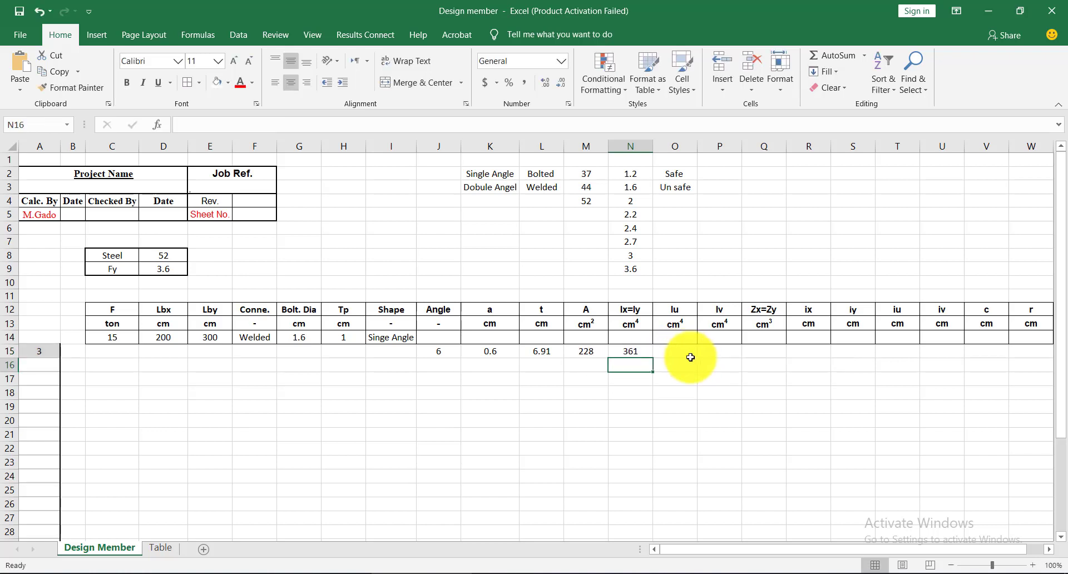
Paste the lookup into O15, P15 and Q15 with adjusted column indexes; P15 gives 5.29, Q15 1.82.
text(=)
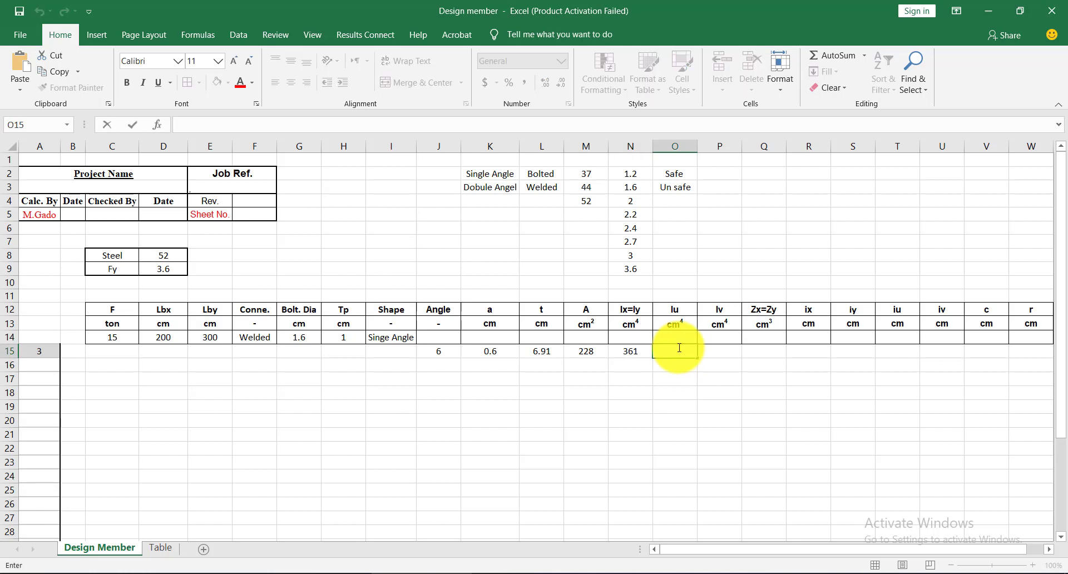
text(=VLOOKUP(A15,Table,3))
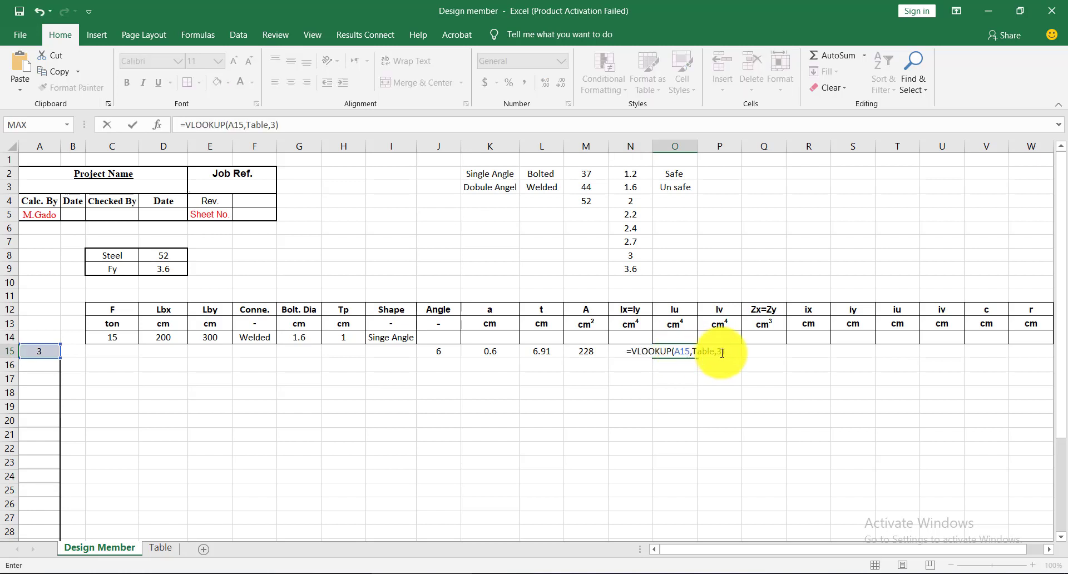
click(723, 353)
text(8)
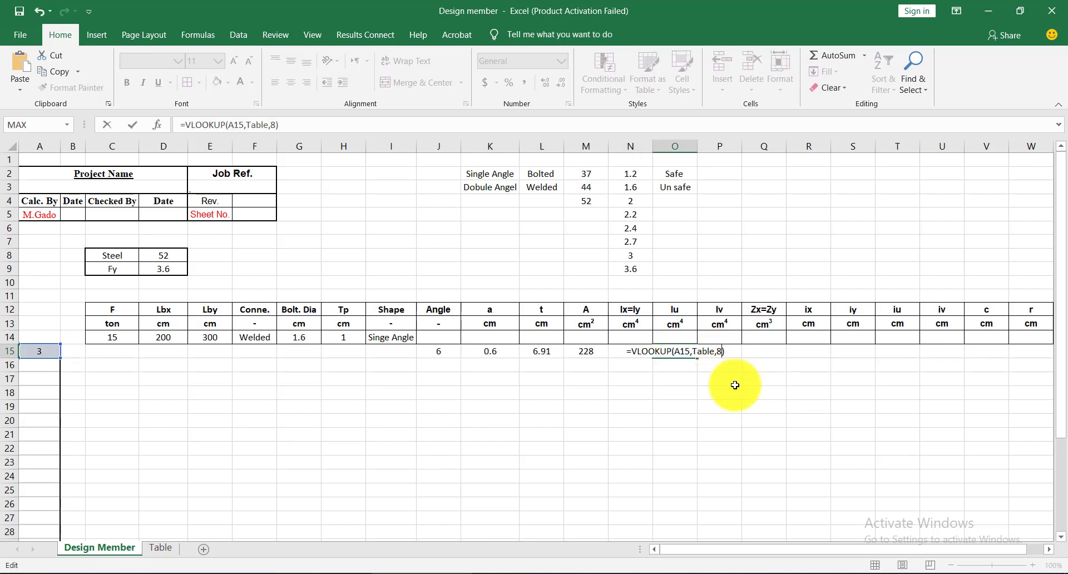
double_click(724, 351)
text(=VLOOKUP(A15,Table,3))
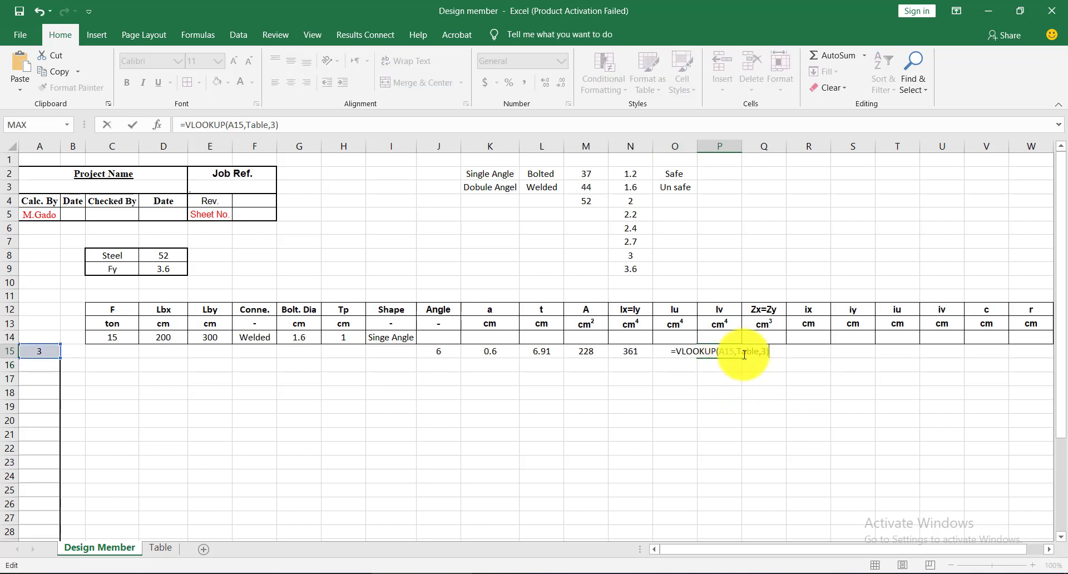
click(763, 352)
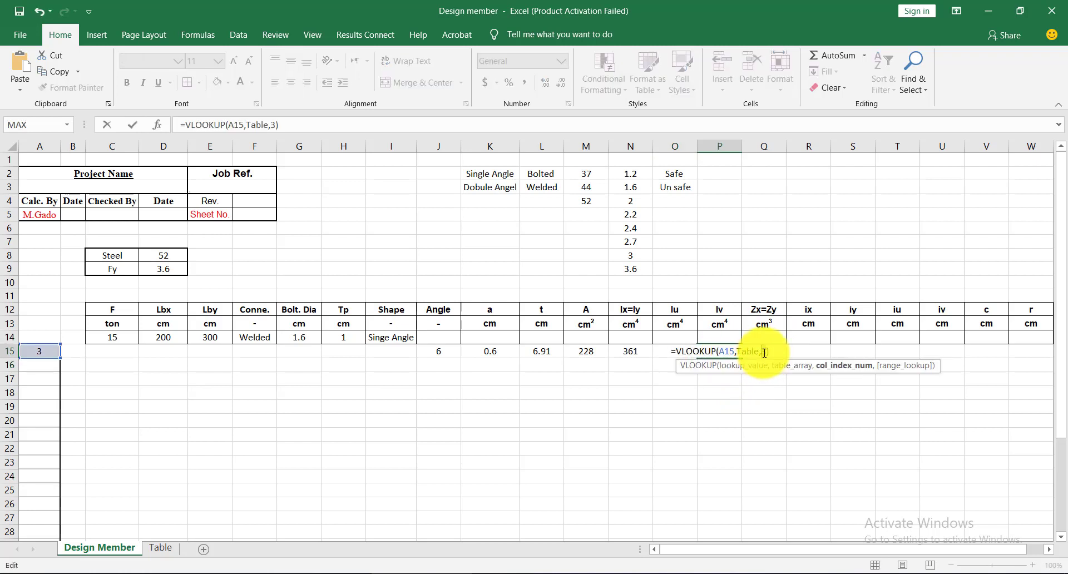
text(9)
key(ctrl+Return)
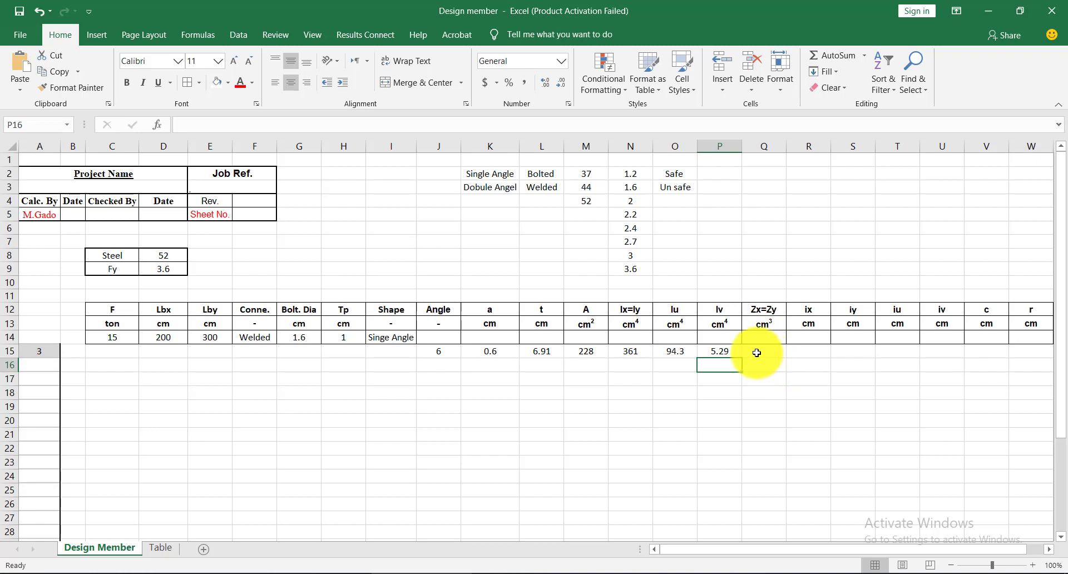
click(757, 353)
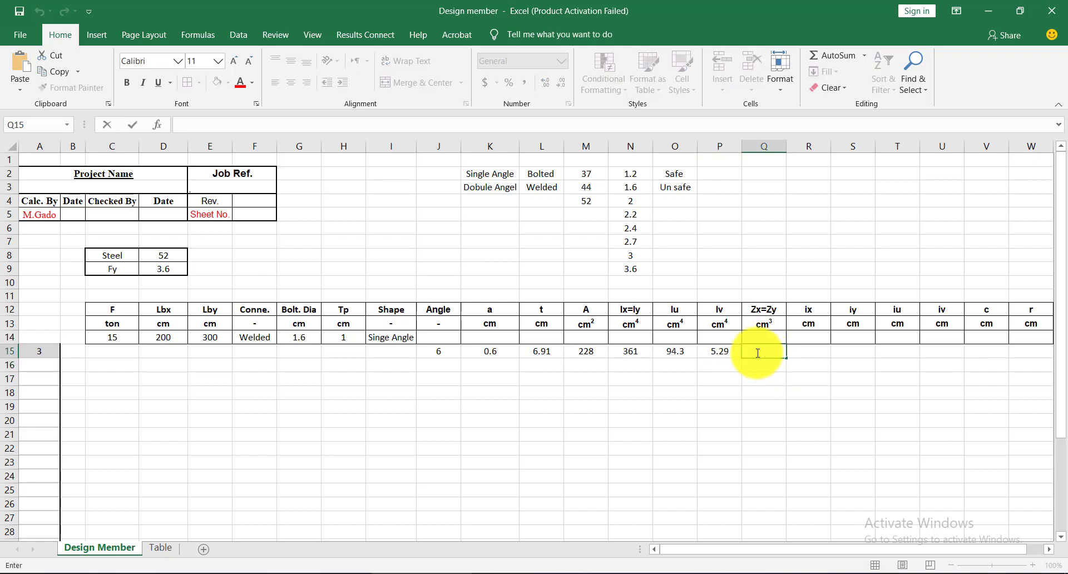
text(=VLOOKUP(A15,Table,3))
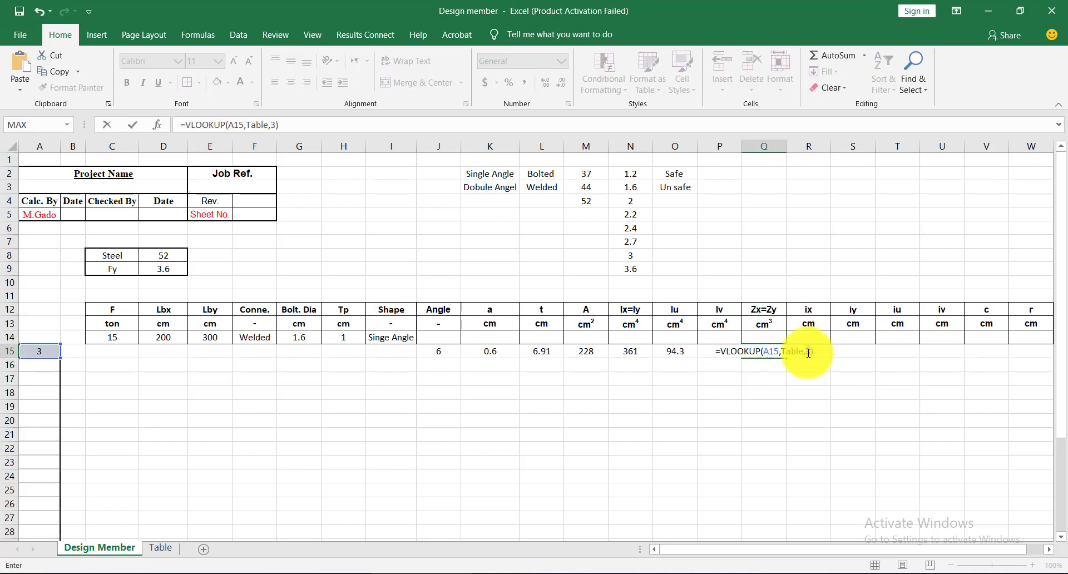
click(808, 353)
key(ctrl+Return)
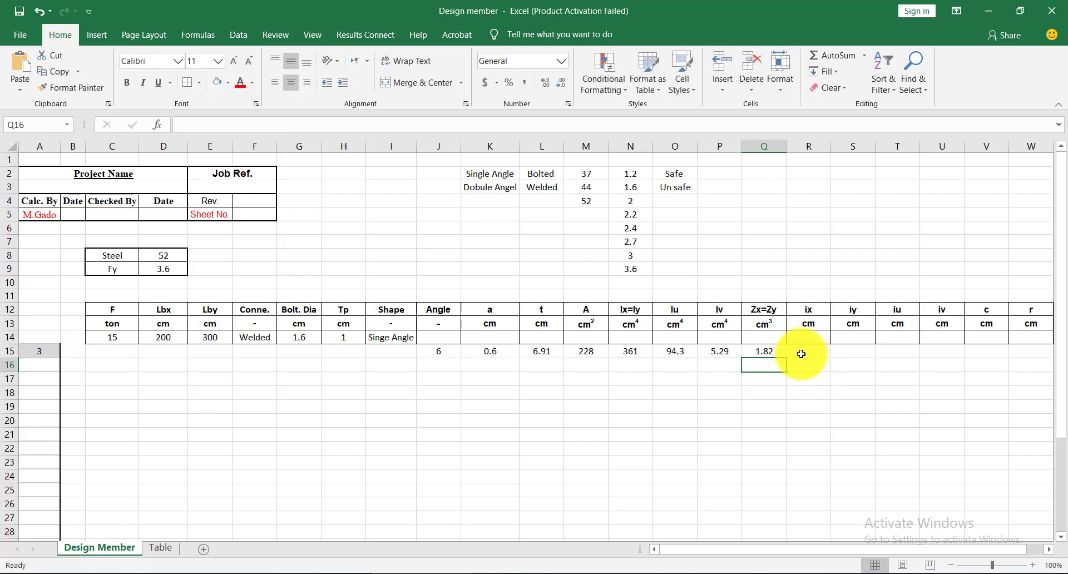
Add lookups in R15 (column 10, returning 2.29) and S15, correcting S15 to return 2.29.
click(800, 351)
text(=VLOOKUP(A15,Table,3))
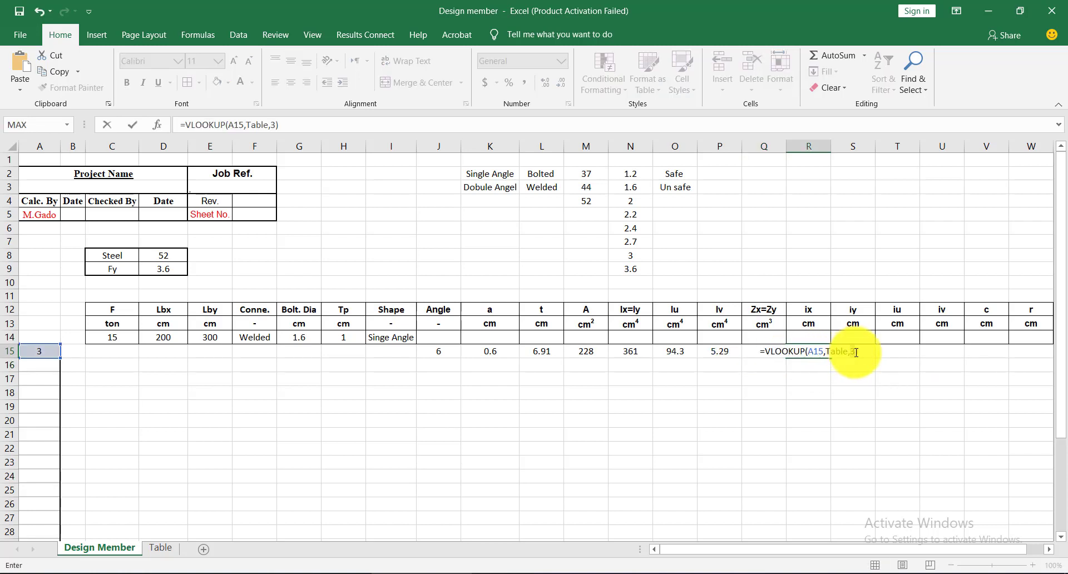
key(BackSpace)
text(10)
key(Return)
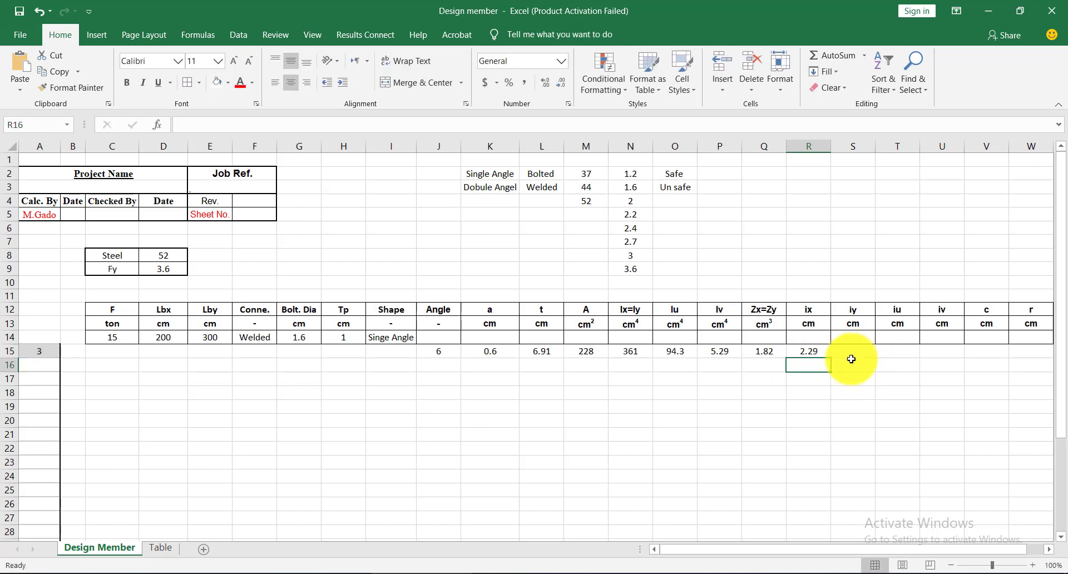
click(853, 352)
text(=VLOOKUP(A15,Table,3))
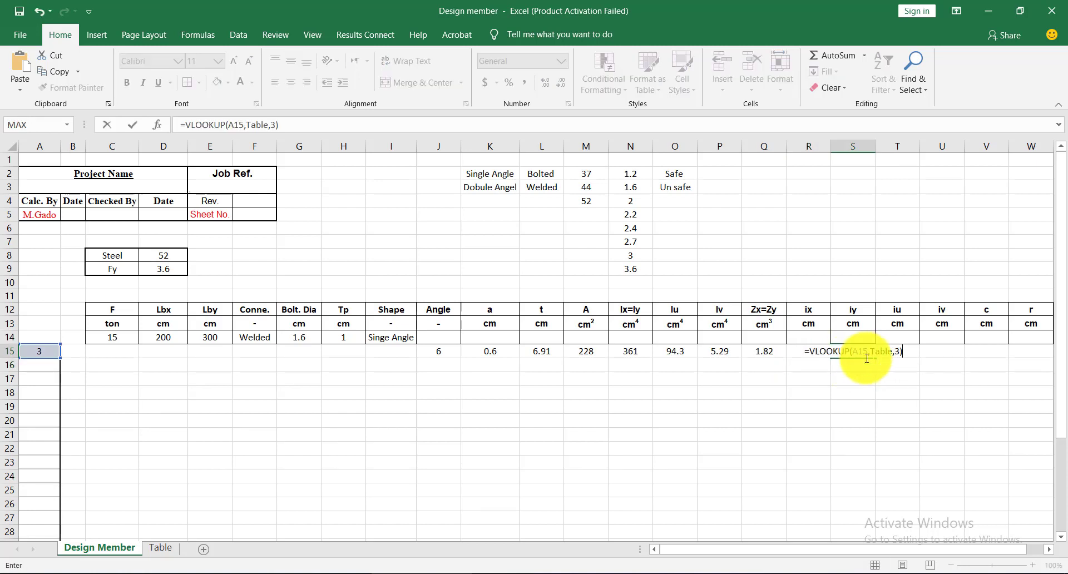
click(899, 351)
text(1)
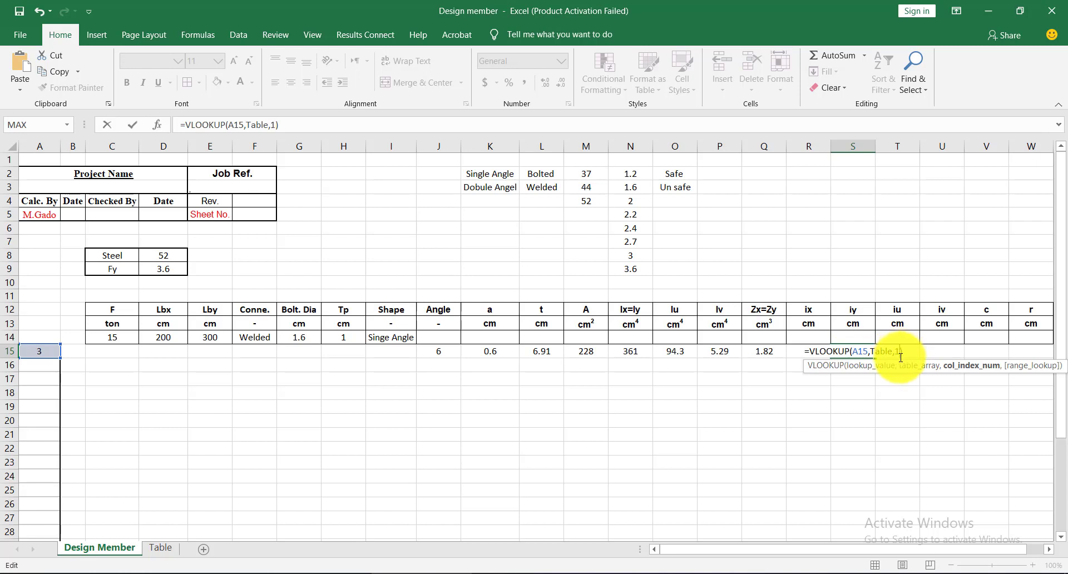
text(2)
key(Return)
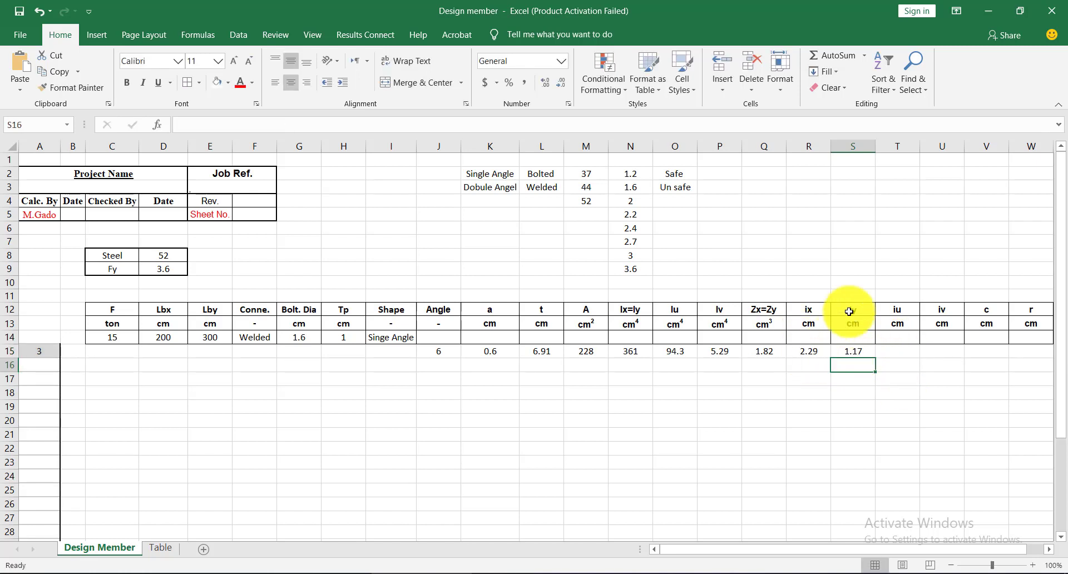
click(856, 351)
double_click(857, 351)
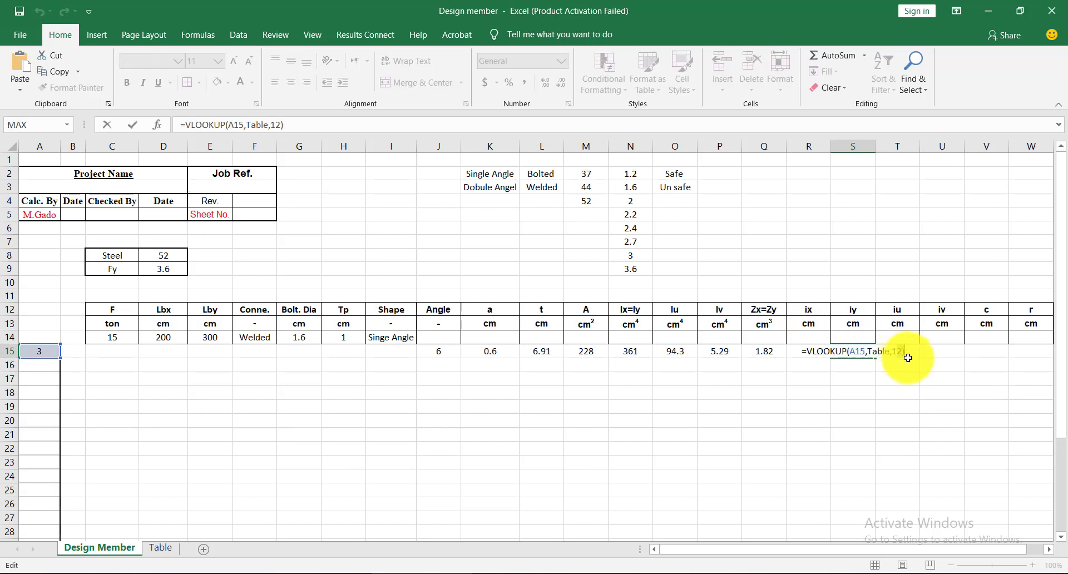
key(Return)
Fill T15, U15 and V15 with lookups returning 1.17, 1.69 and 0.8.
double_click(897, 347)
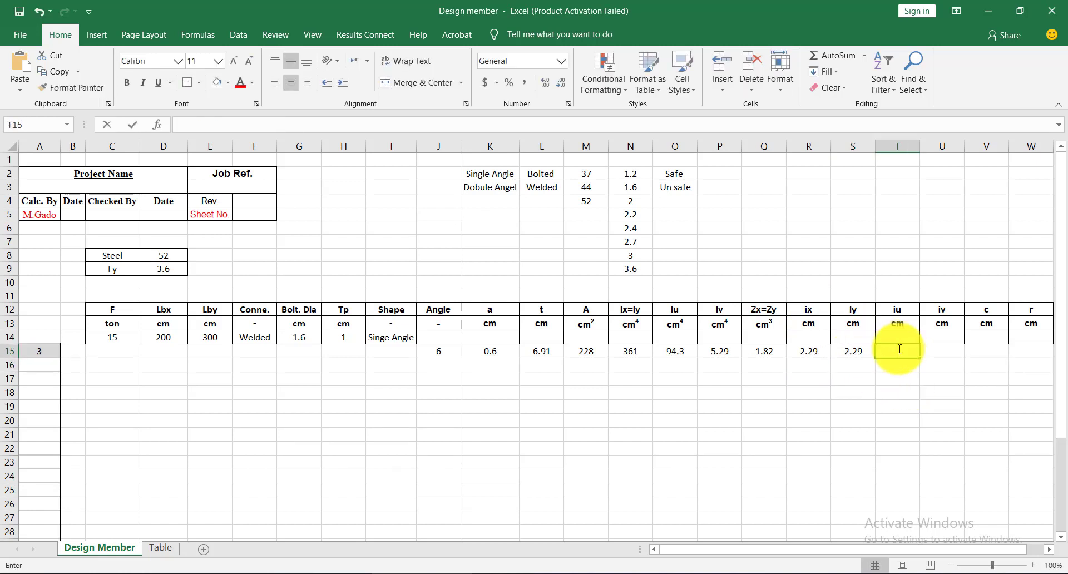
text(=VLOOKUP(A15,Table,3))
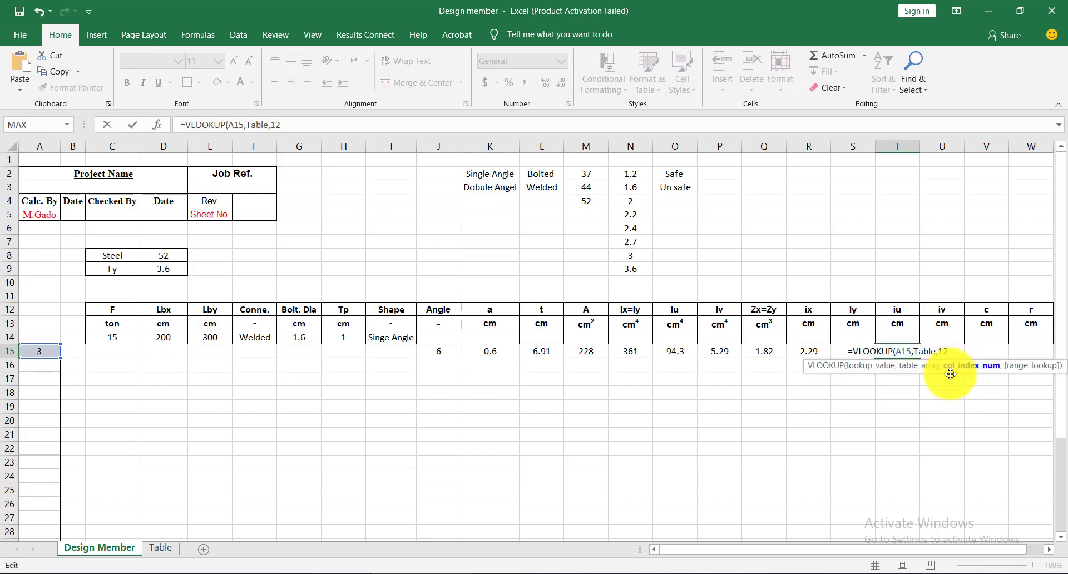
key(Return)
click(948, 355)
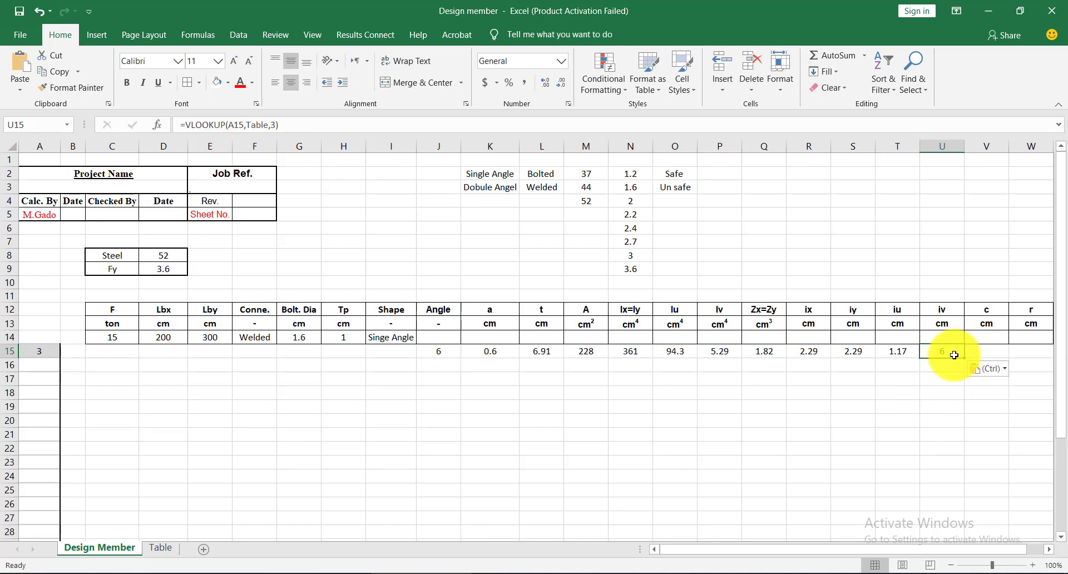
double_click(953, 355)
click(985, 353)
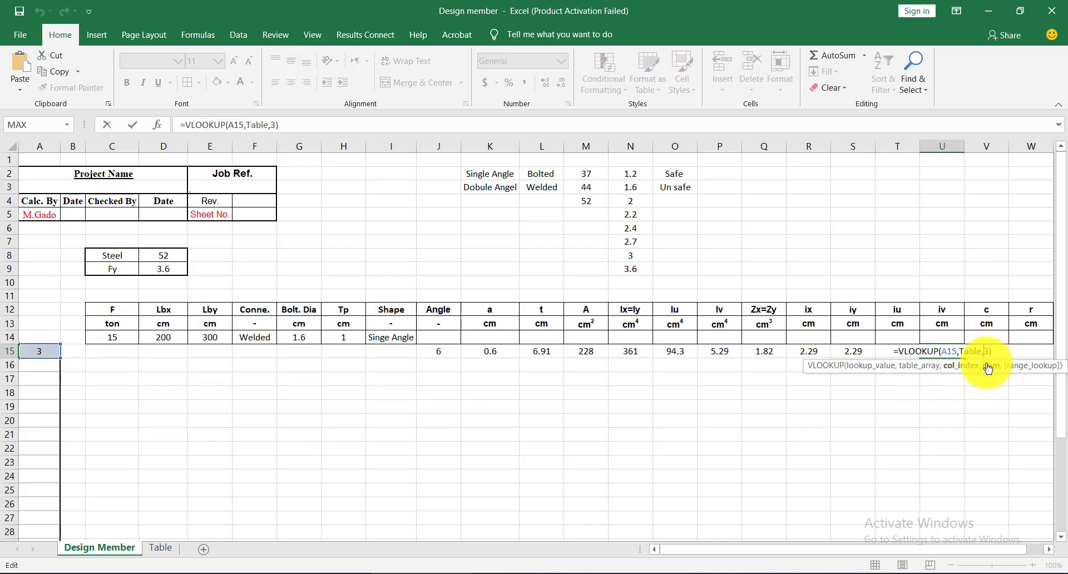
text(1)
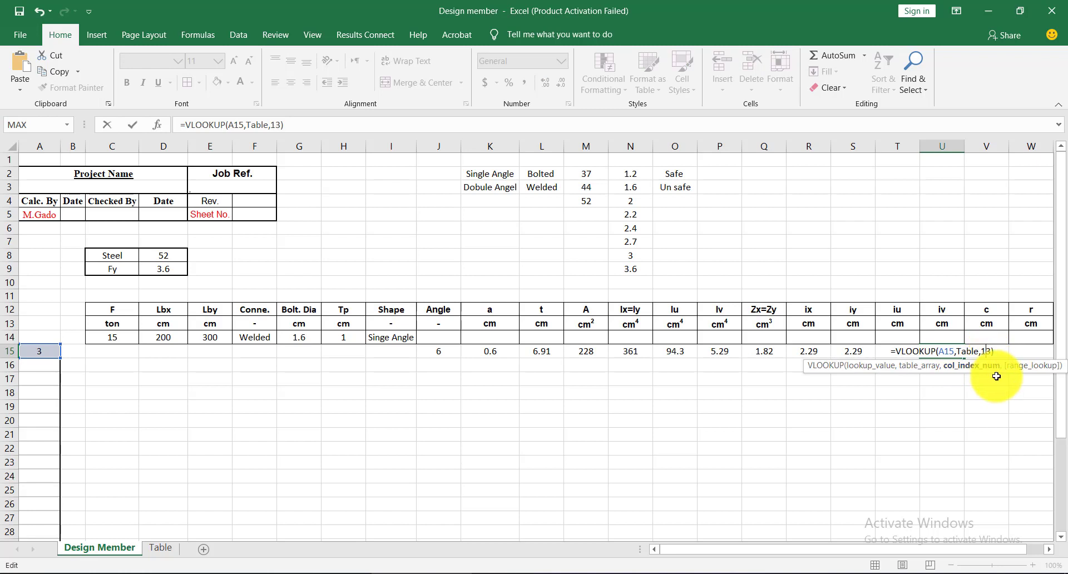
key(Return)
double_click(984, 350)
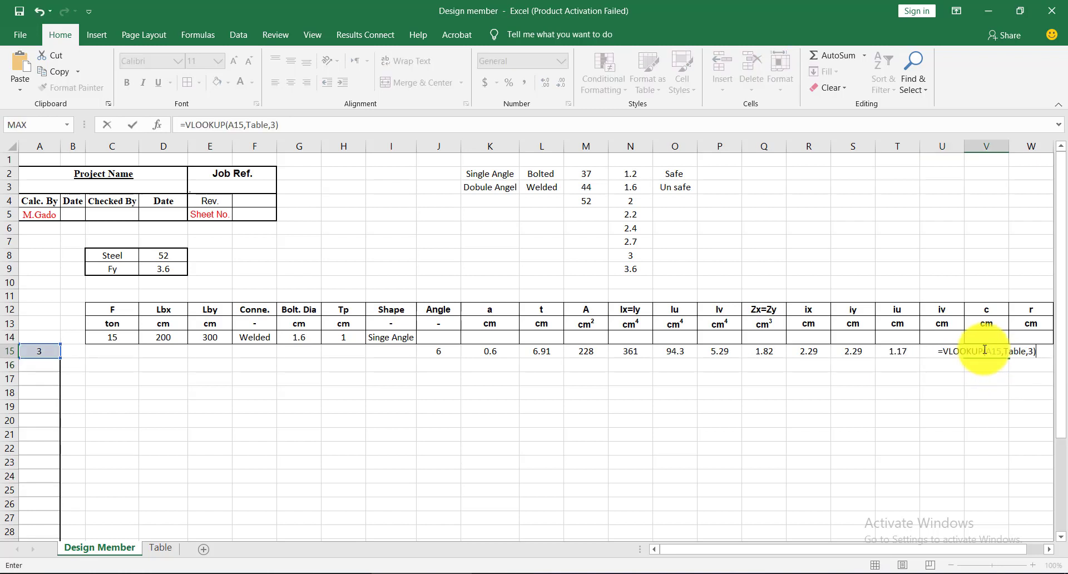
click(1030, 354)
text(14)
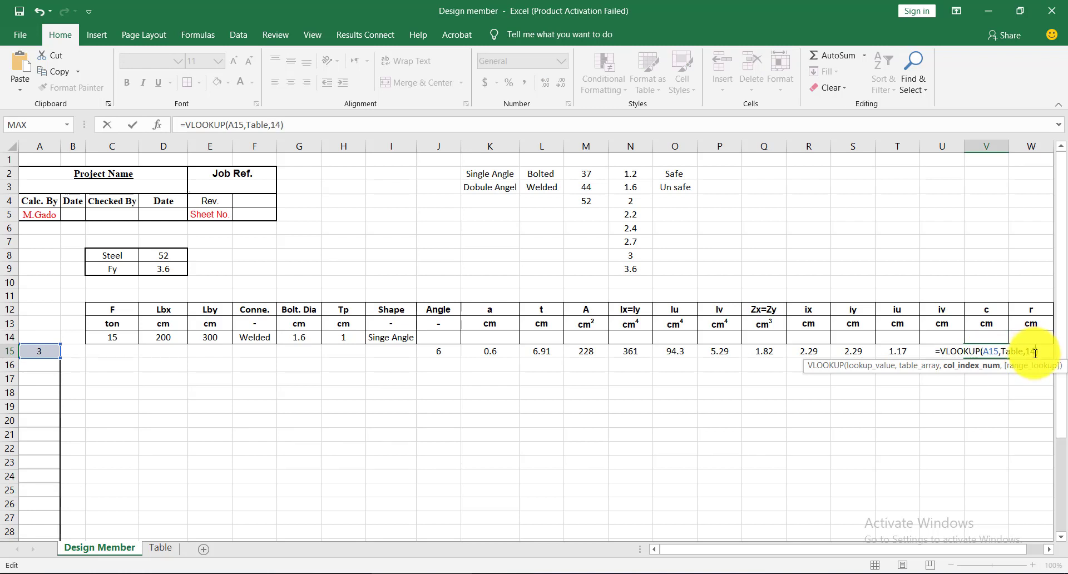
key(Return)
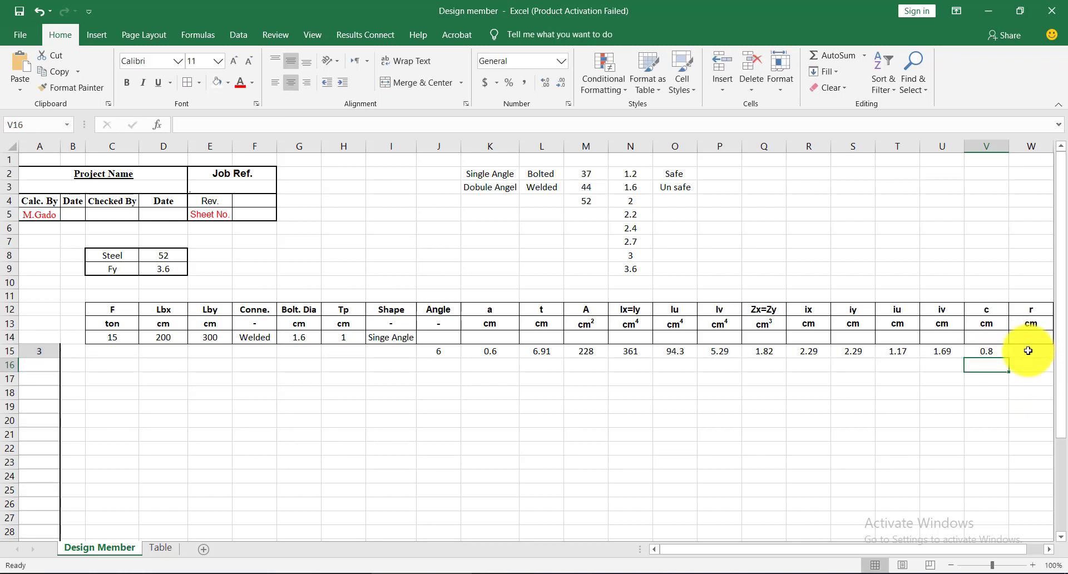
Give W15 a lookup with column index 15, which shows #REF!, then view the Table sheet.
click(1028, 350)
text(=VLOOKUP(A15,Table,3))
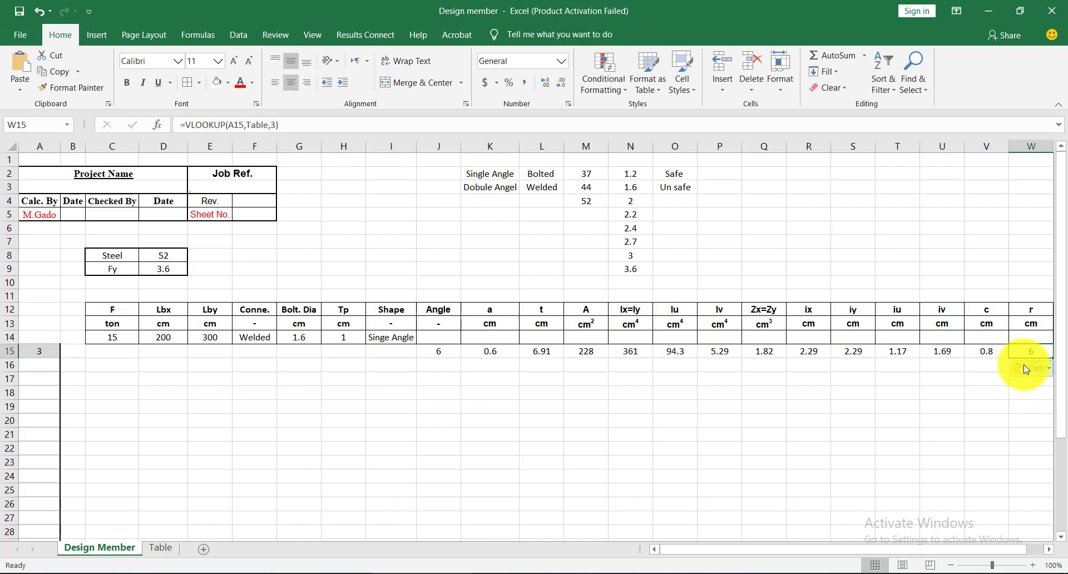
double_click(1041, 350)
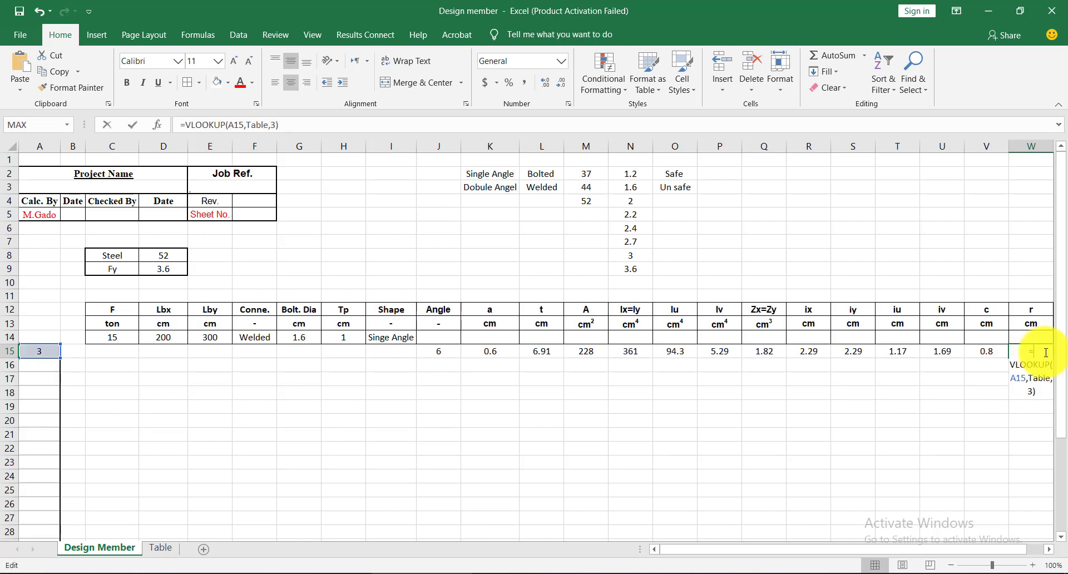
double_click(1032, 392)
text(15)
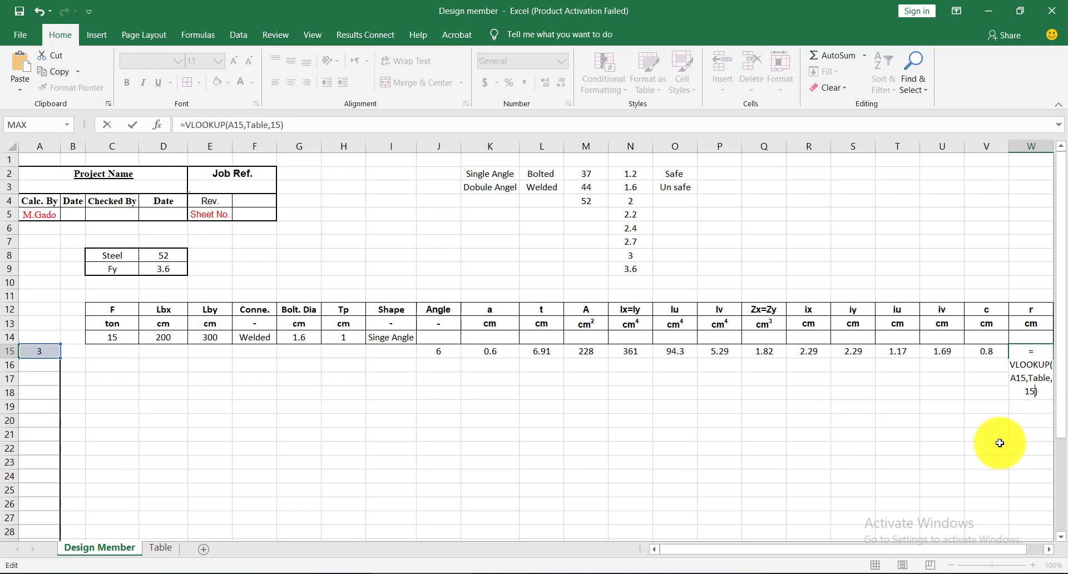
key(Return)
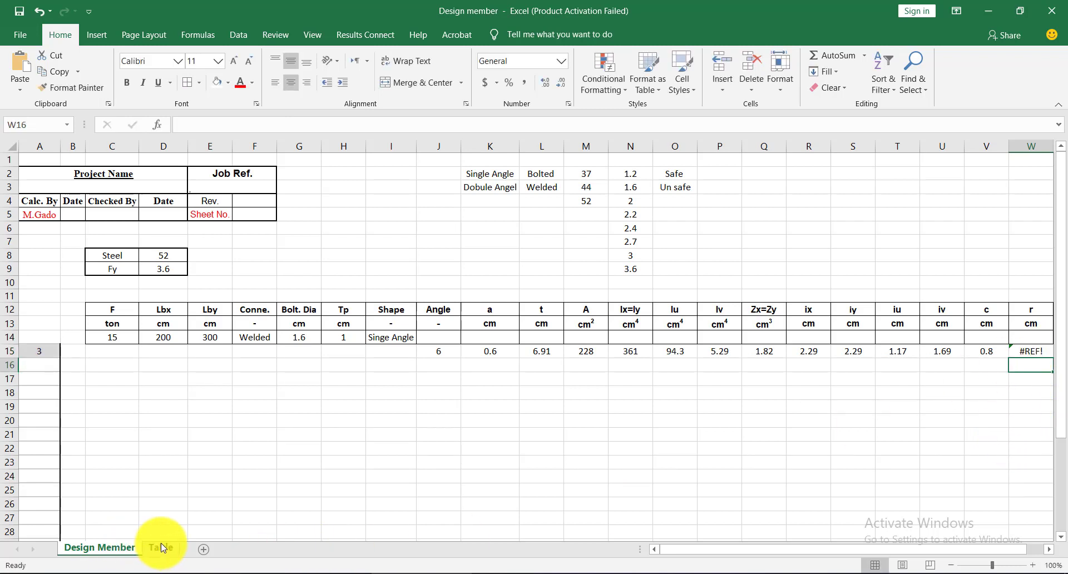
click(161, 545)
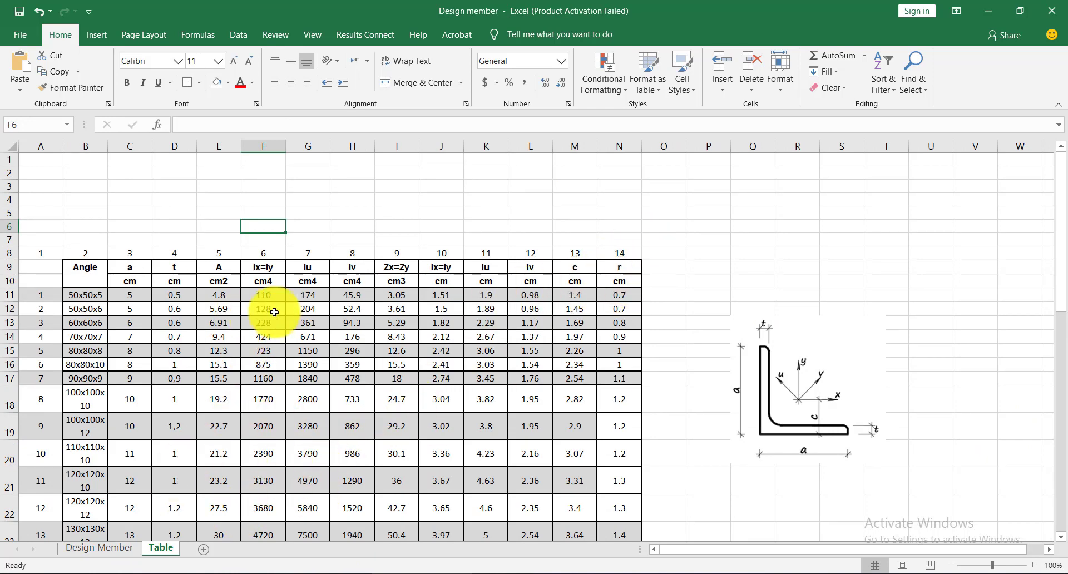
click(99, 548)
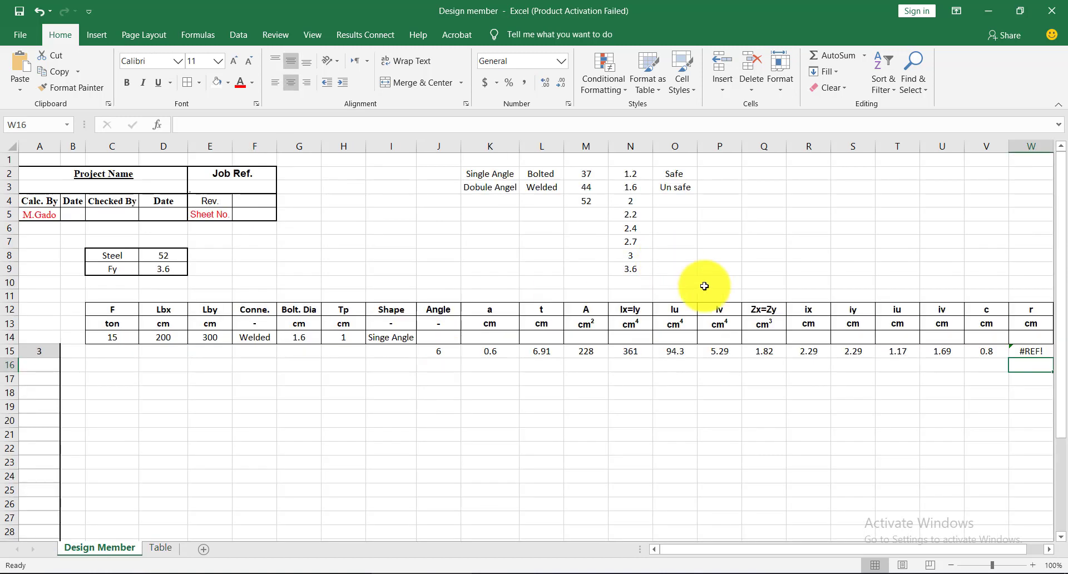
click(856, 367)
click(967, 365)
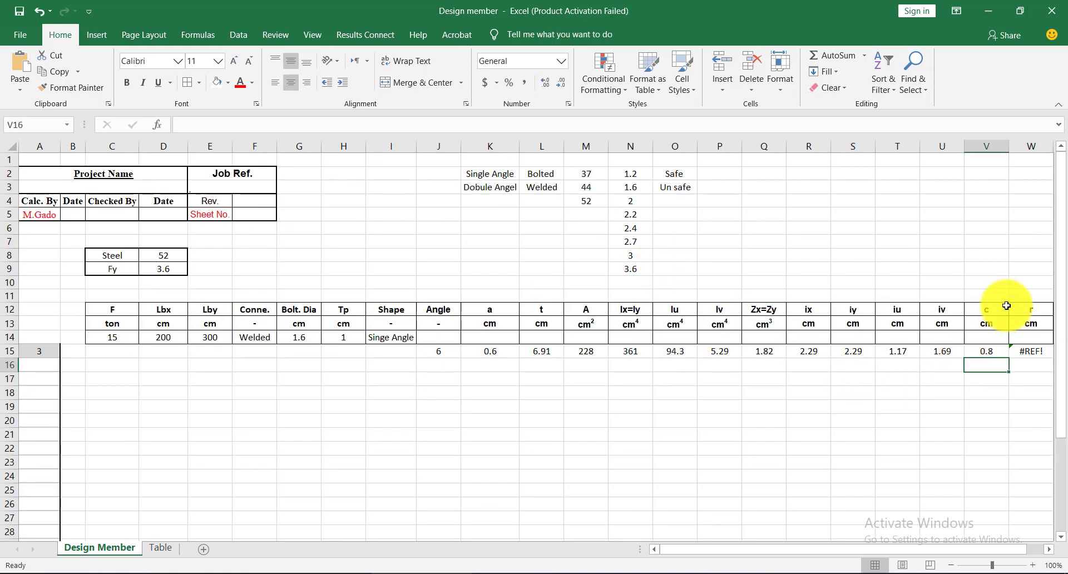
click(986, 351)
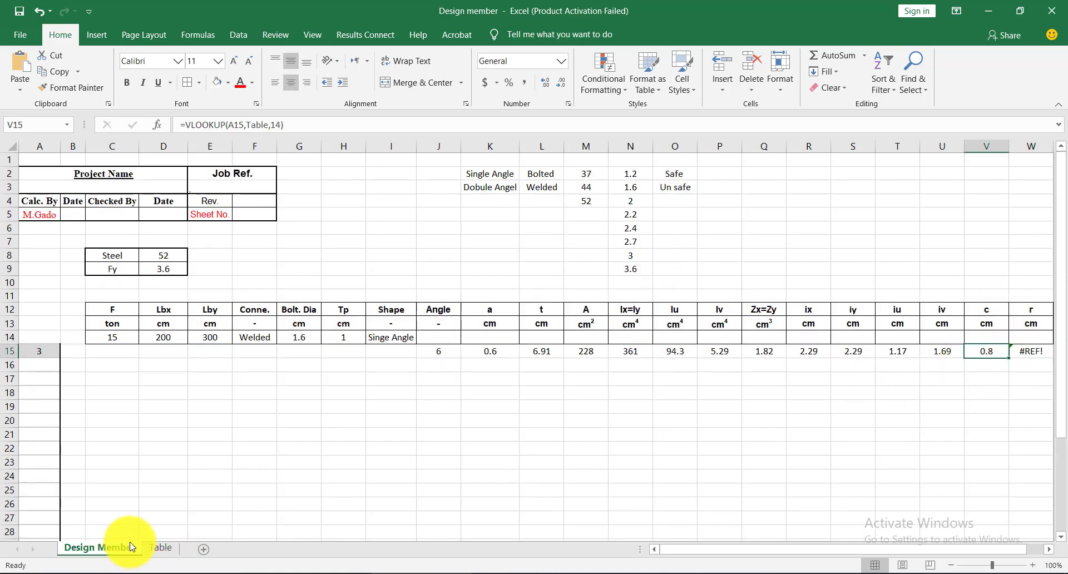
click(158, 551)
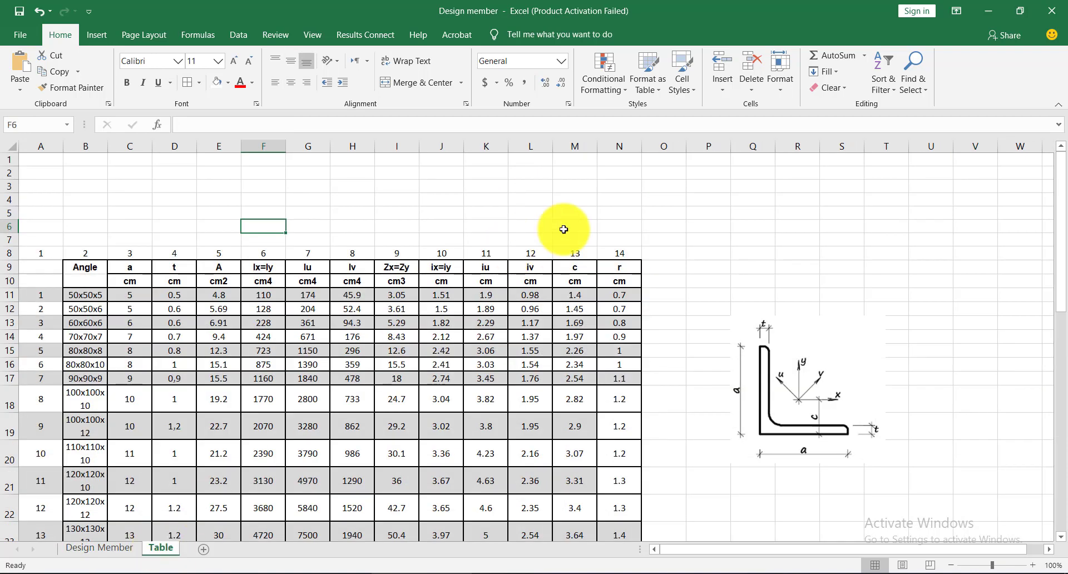
click(583, 325)
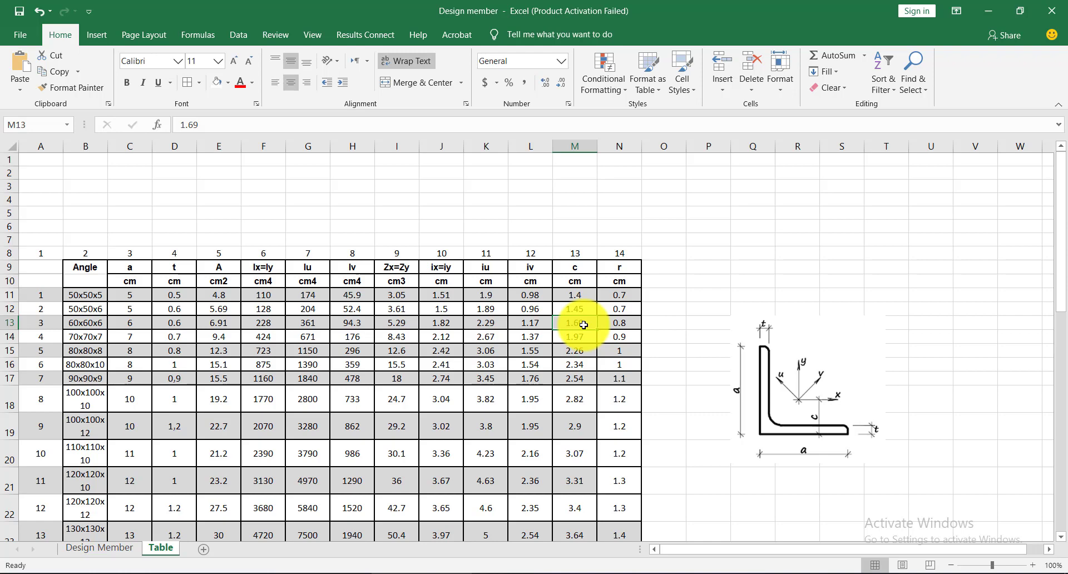
click(122, 551)
click(998, 365)
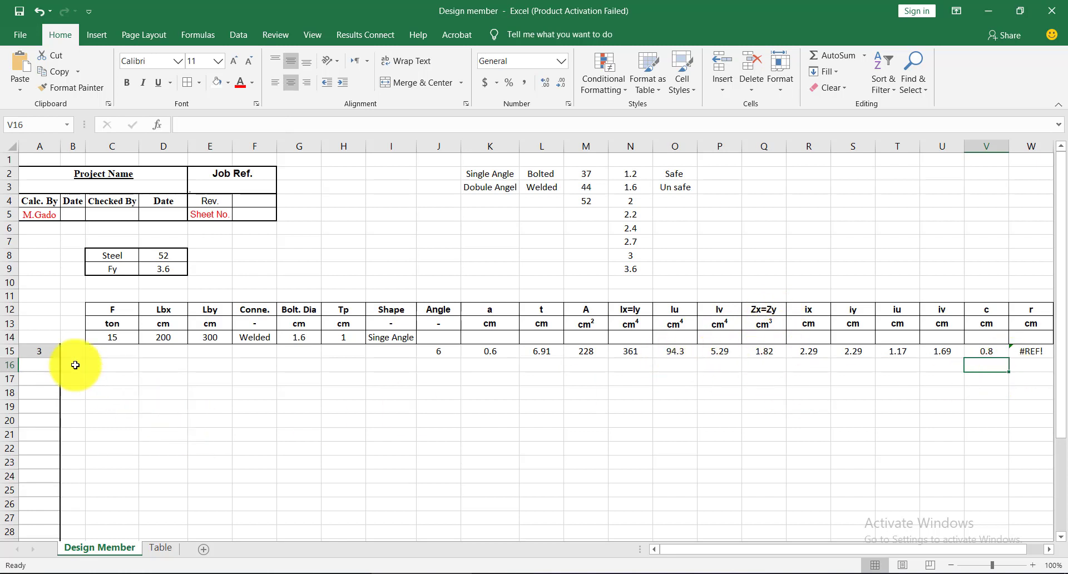
Set A15 to angle 1, compare Q15 against the Table sheet, and clear Q15:W15.
click(36, 352)
click(66, 351)
click(34, 365)
click(272, 378)
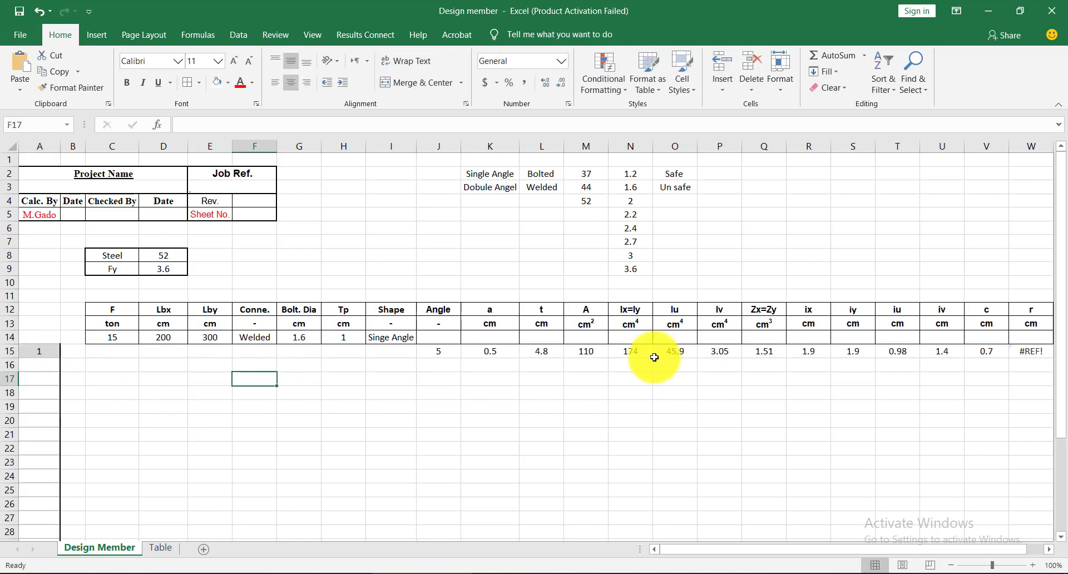
click(778, 356)
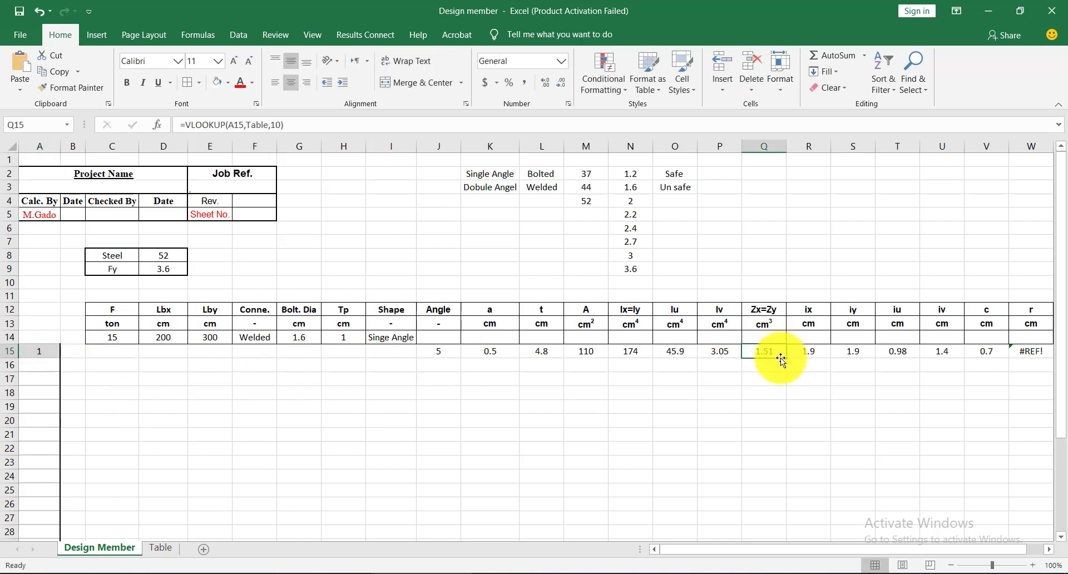
double_click(773, 356)
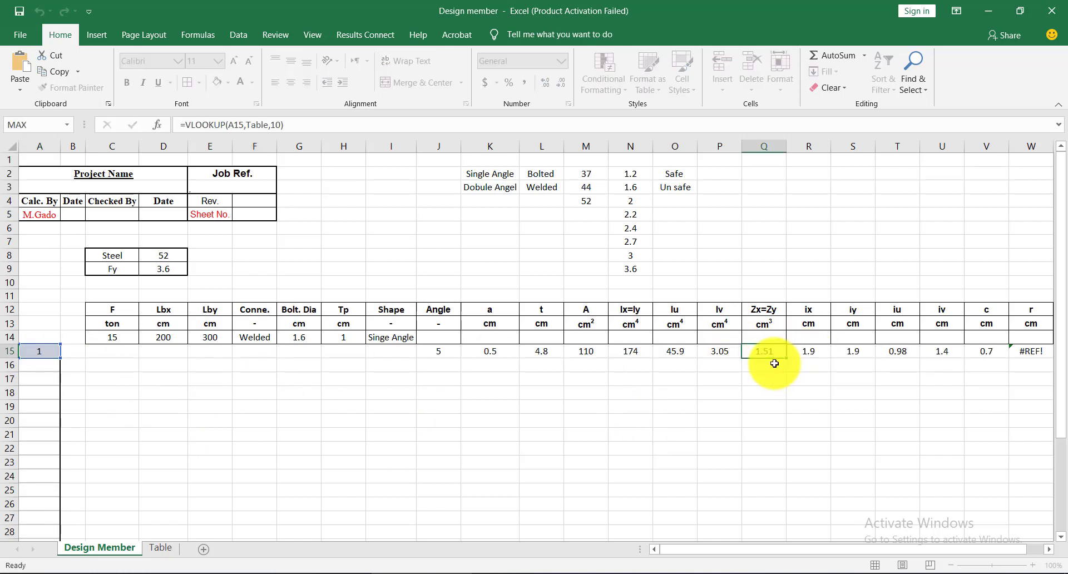
key(Escape)
click(164, 546)
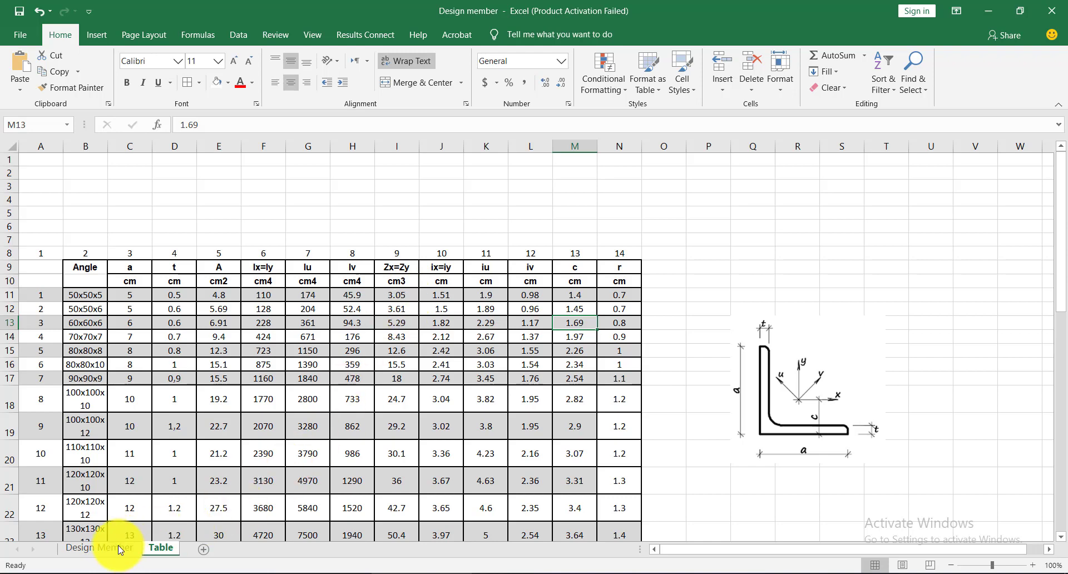
click(99, 548)
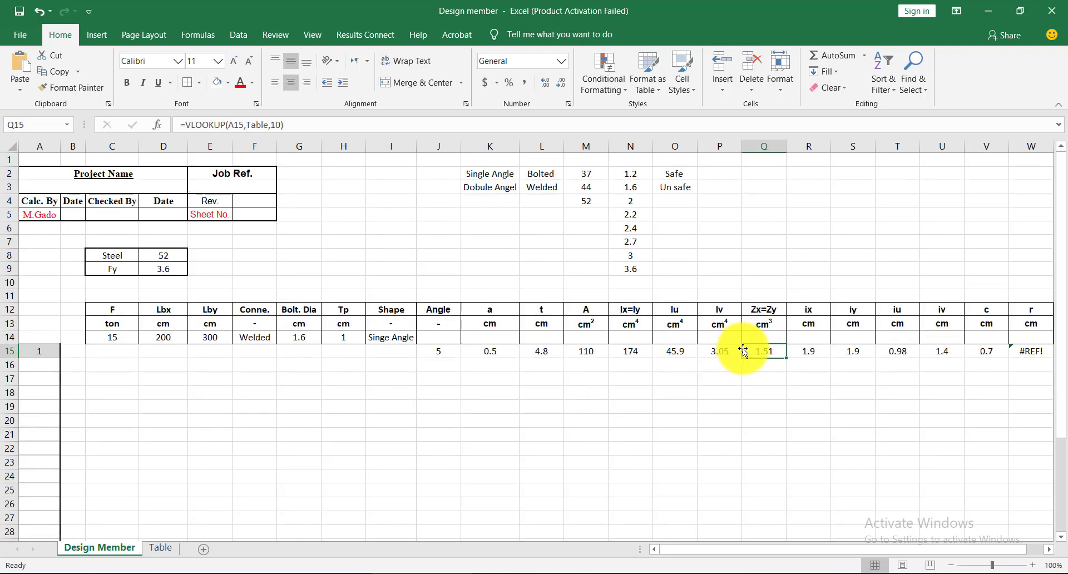
drag(757, 349, 1020, 351)
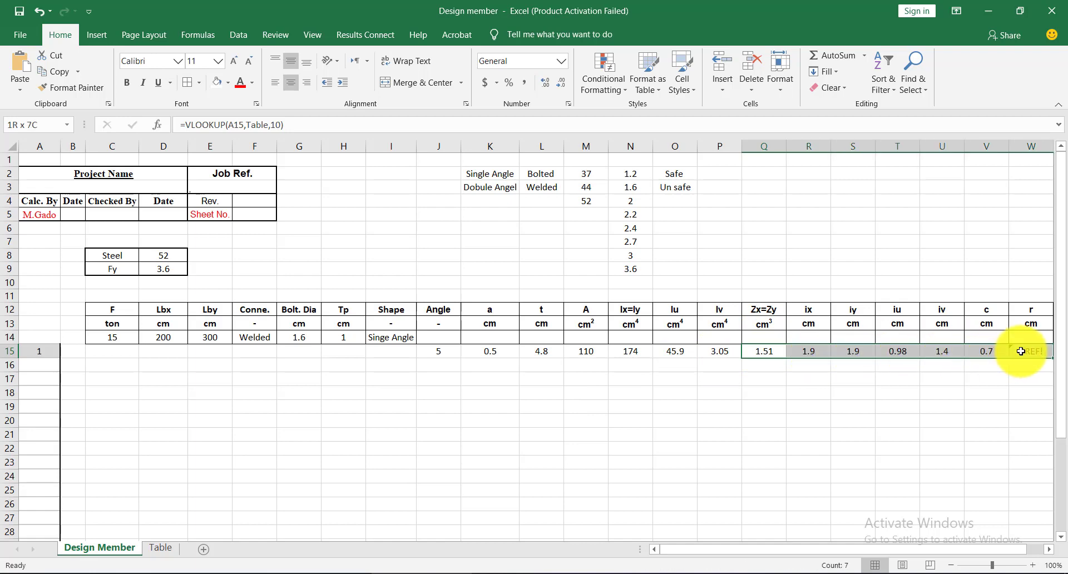
key(Delete)
After comparing P15 with the Table columns, clear the lookups in L15:P15.
click(728, 356)
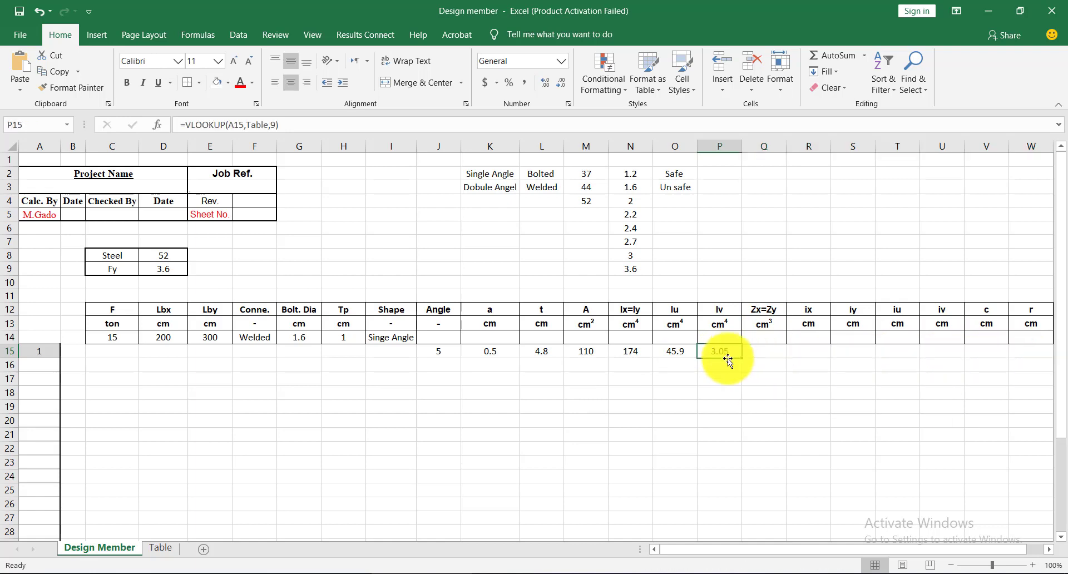
click(170, 550)
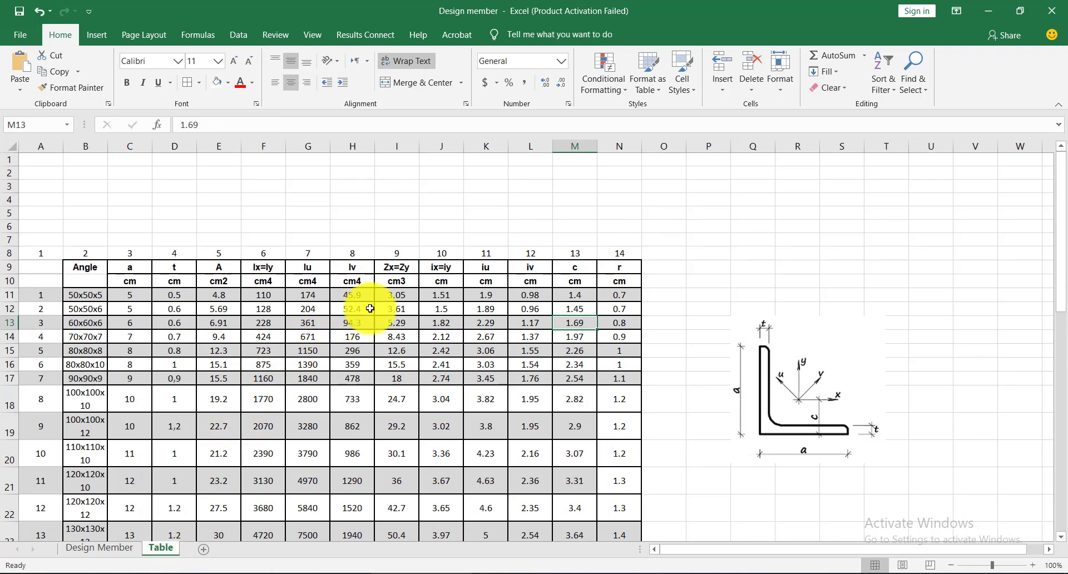
click(125, 547)
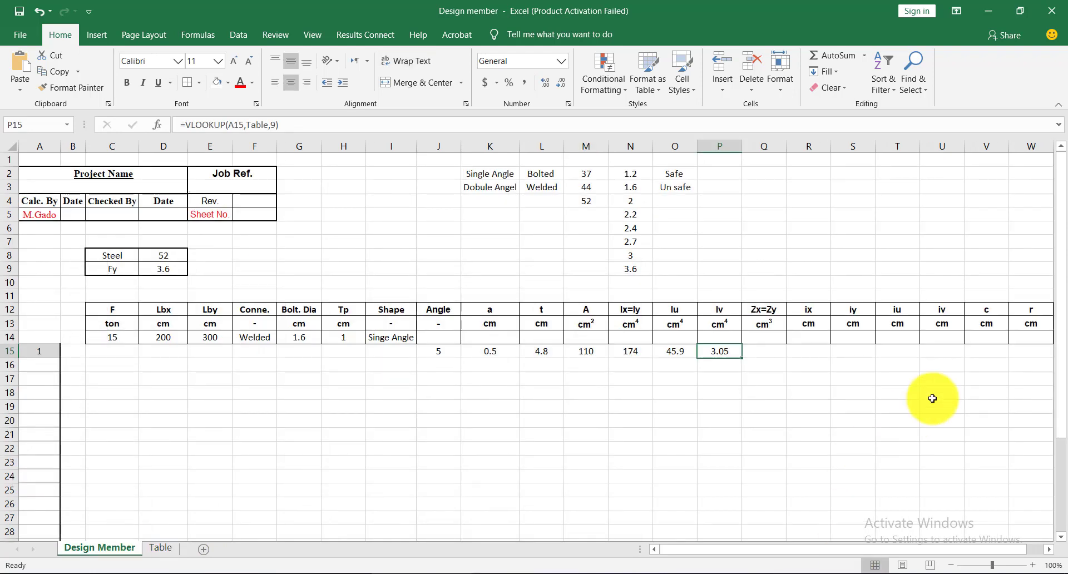
drag(728, 351, 549, 357)
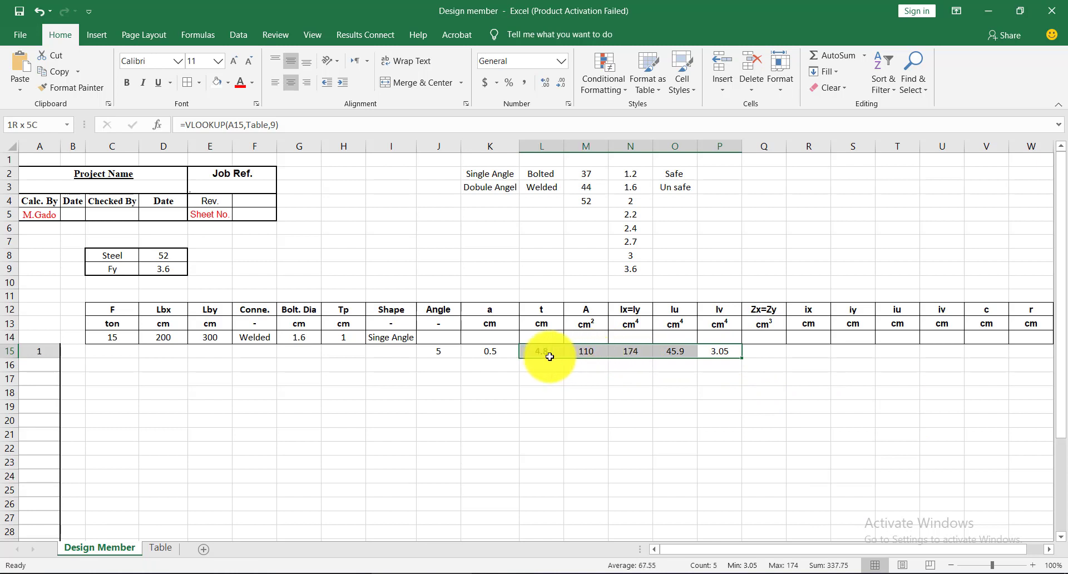
key(Delete)
click(600, 392)
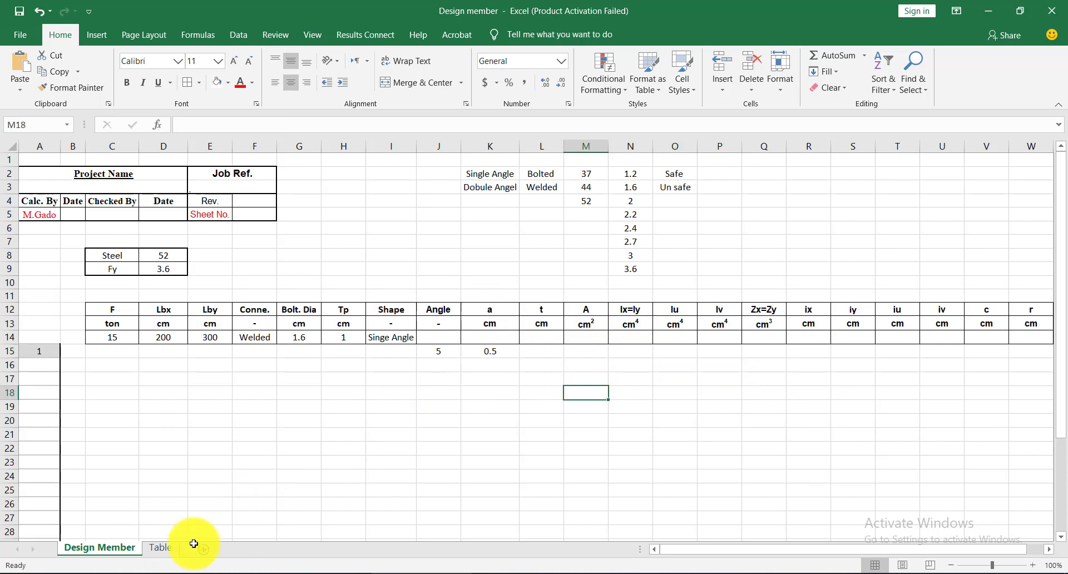
After checking Table's columns, enter =VLOOKUP(A15,Table,3) in L15 (showing 0.5) and view the Table sheet.
click(161, 548)
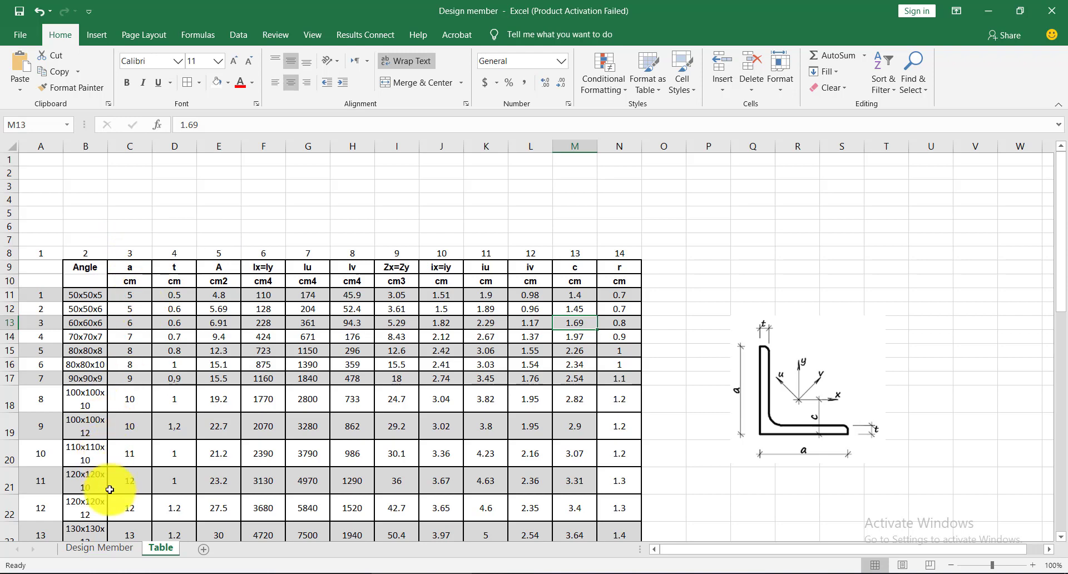
click(117, 549)
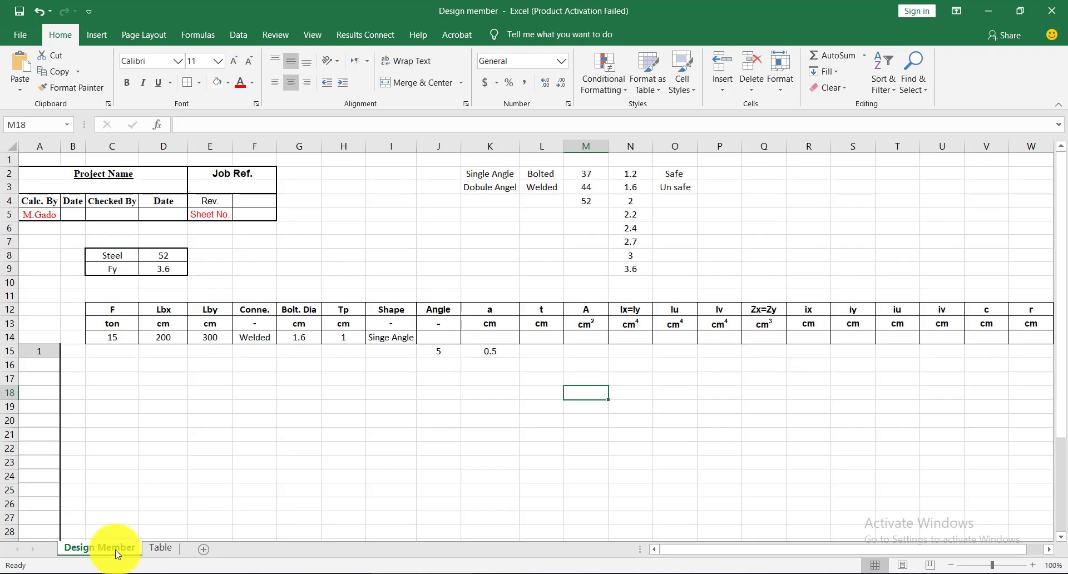
double_click(560, 350)
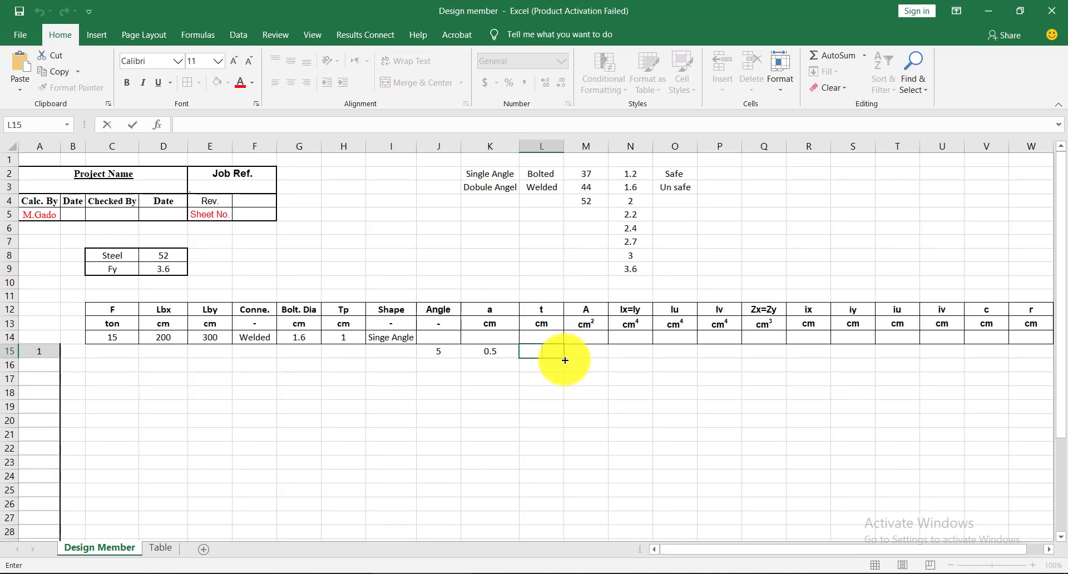
text(=VLOOKUP(A15,Table,3))
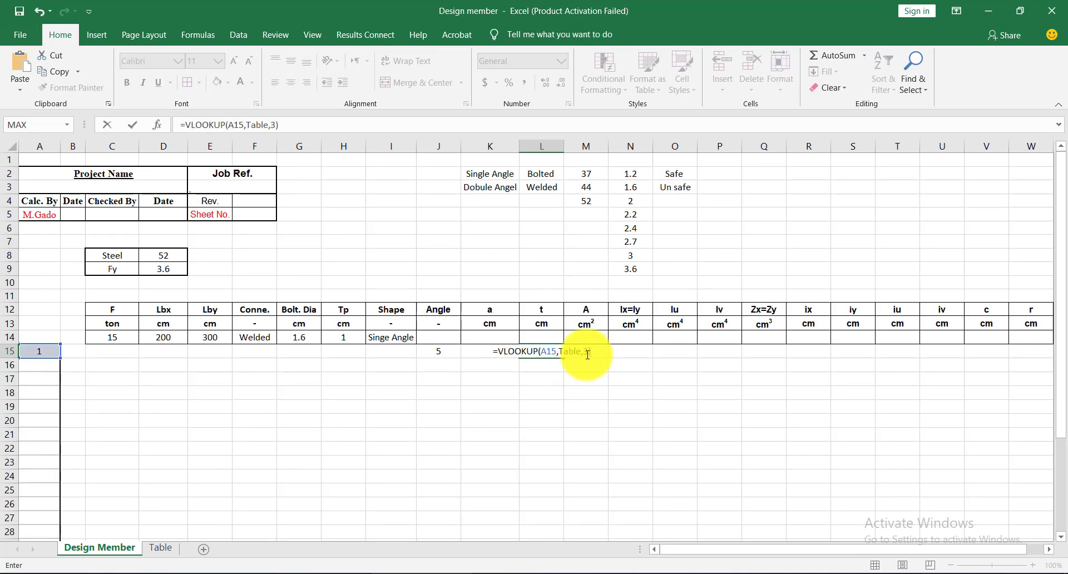
key(ctrl+Return)
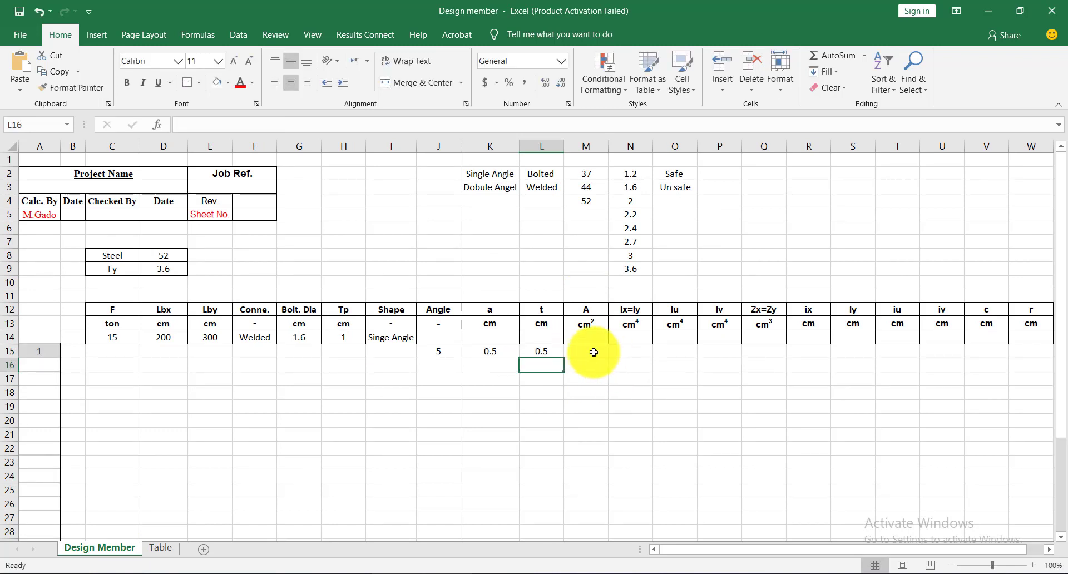
click(589, 352)
click(158, 548)
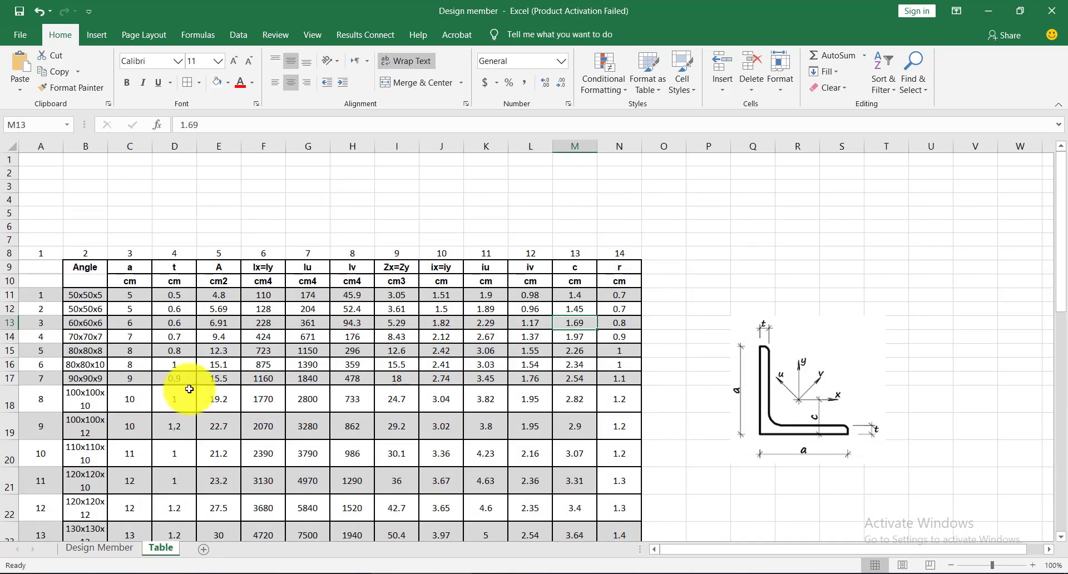
Shade the 50x50x5 angle row (A11:N11) on the Table sheet yellow.
drag(45, 293, 624, 295)
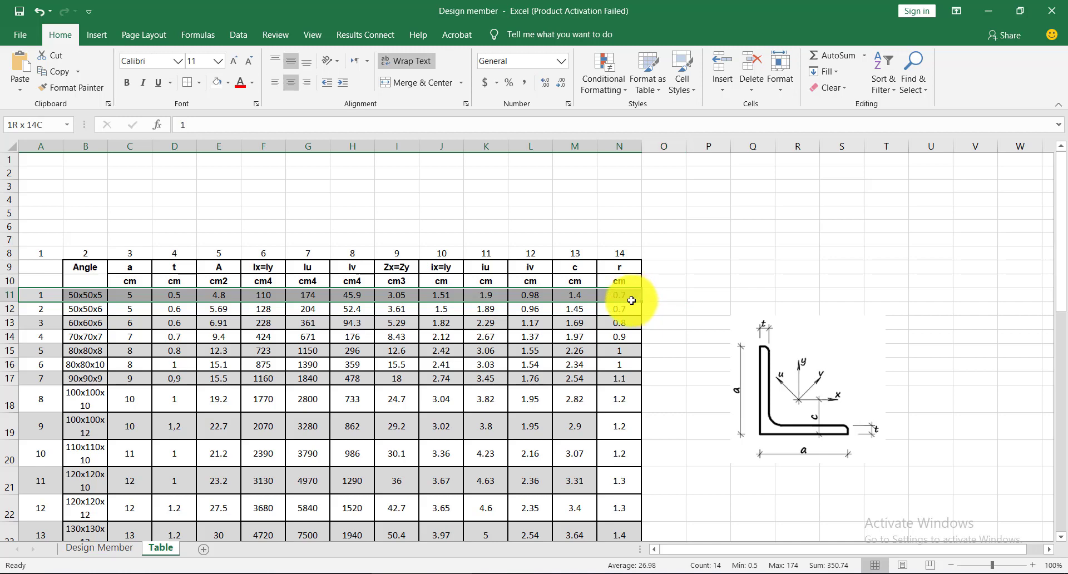
click(228, 83)
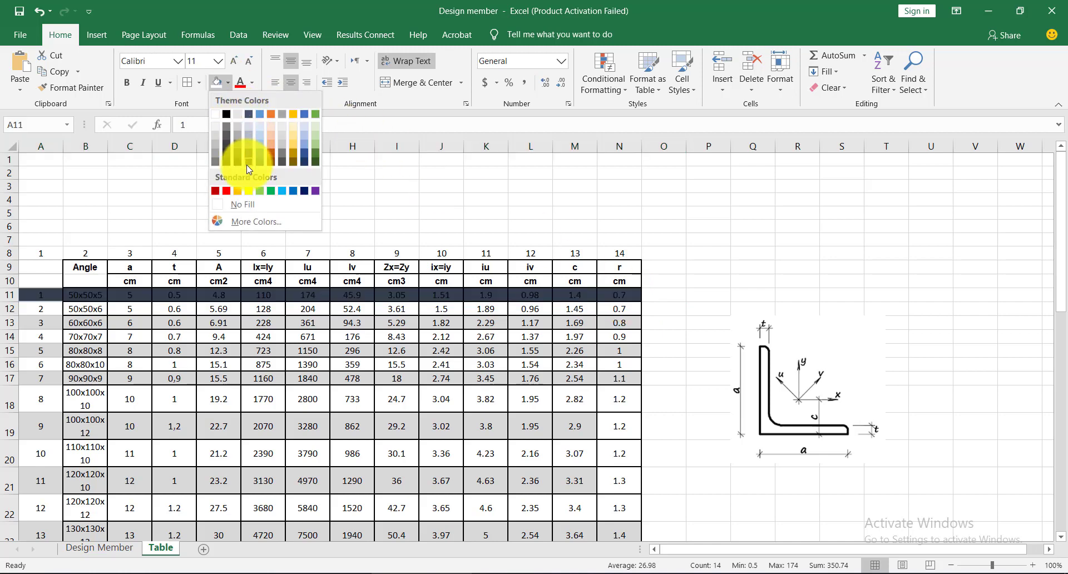
click(252, 196)
click(309, 243)
Check the angle 1 row values, including t, then go back to Design Member.
click(219, 305)
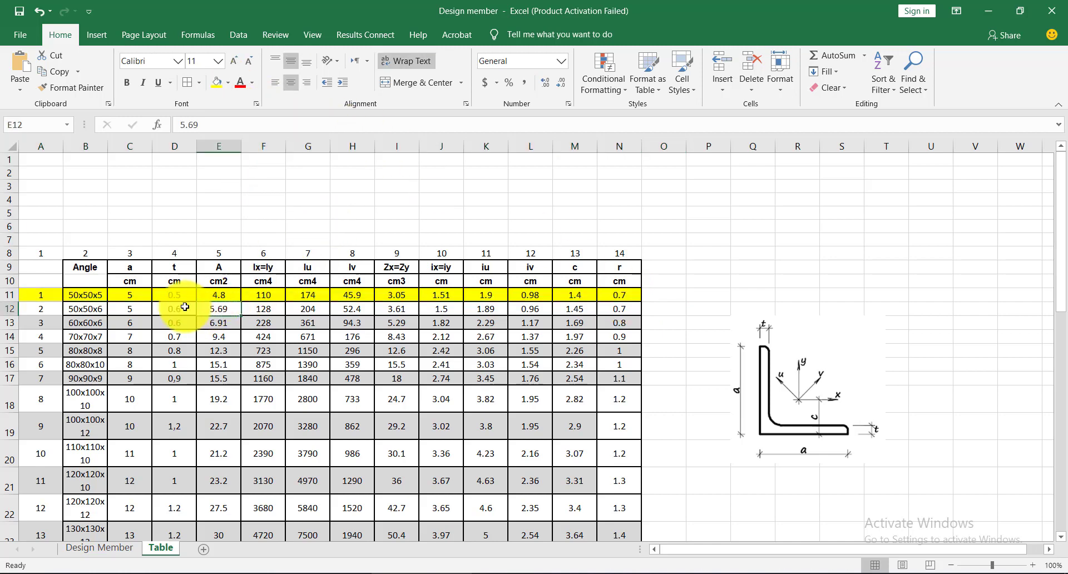
click(184, 294)
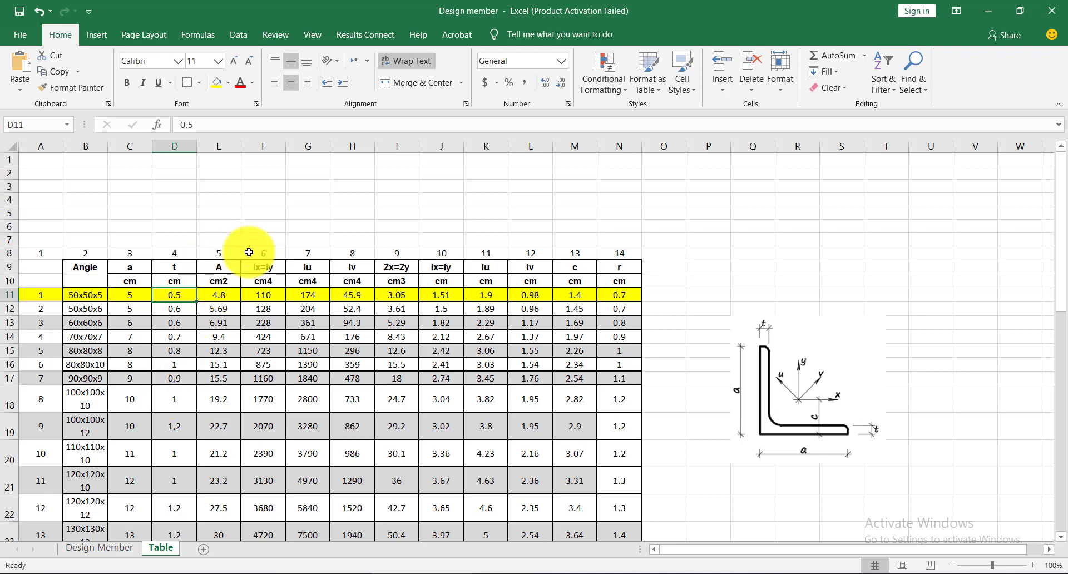
click(99, 547)
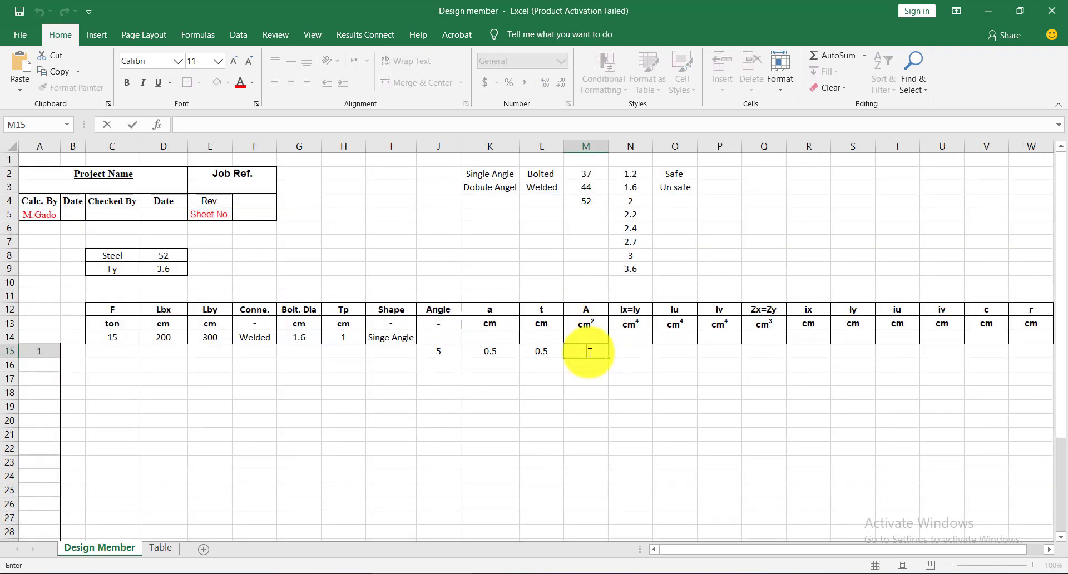
Enter VLOOKUPs of Table in M15 (column 5) and N15, returning 4.8 and 110.
text(=VLOOKUP(A15,Table,3))
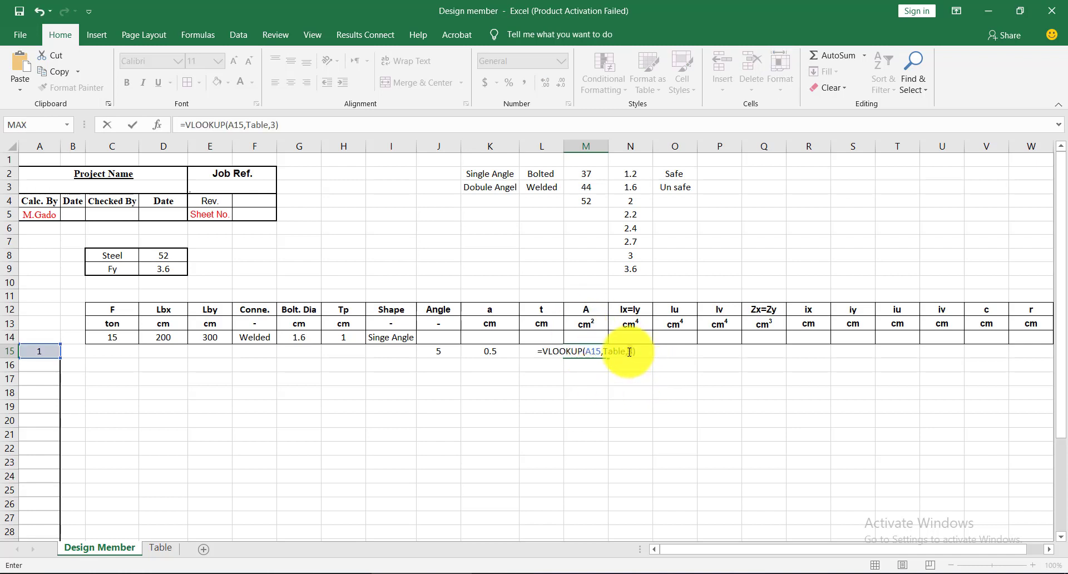
click(630, 352)
key(BackSpace)
text(5)
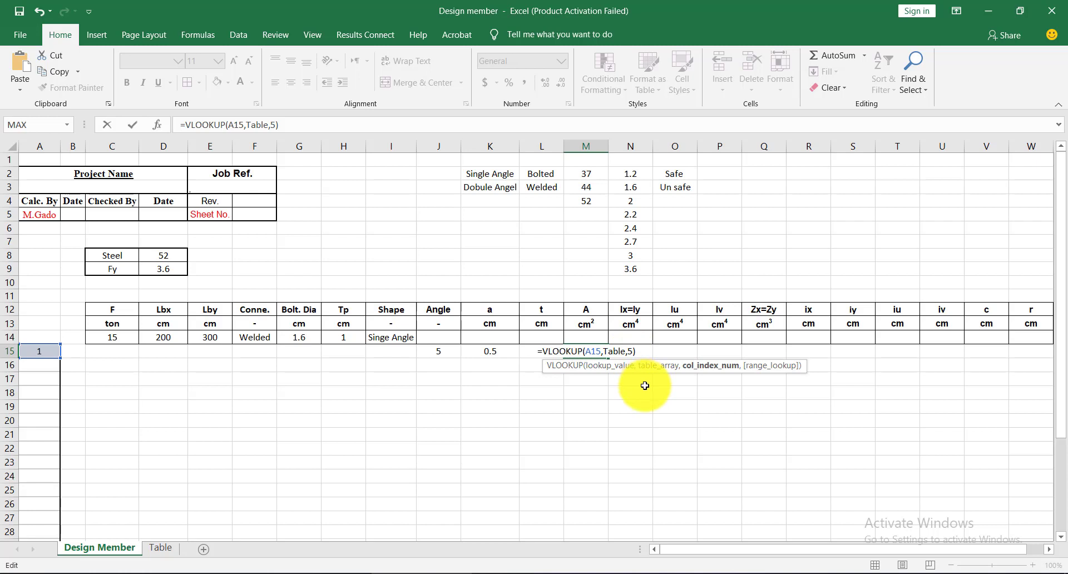
key(Return)
double_click(635, 349)
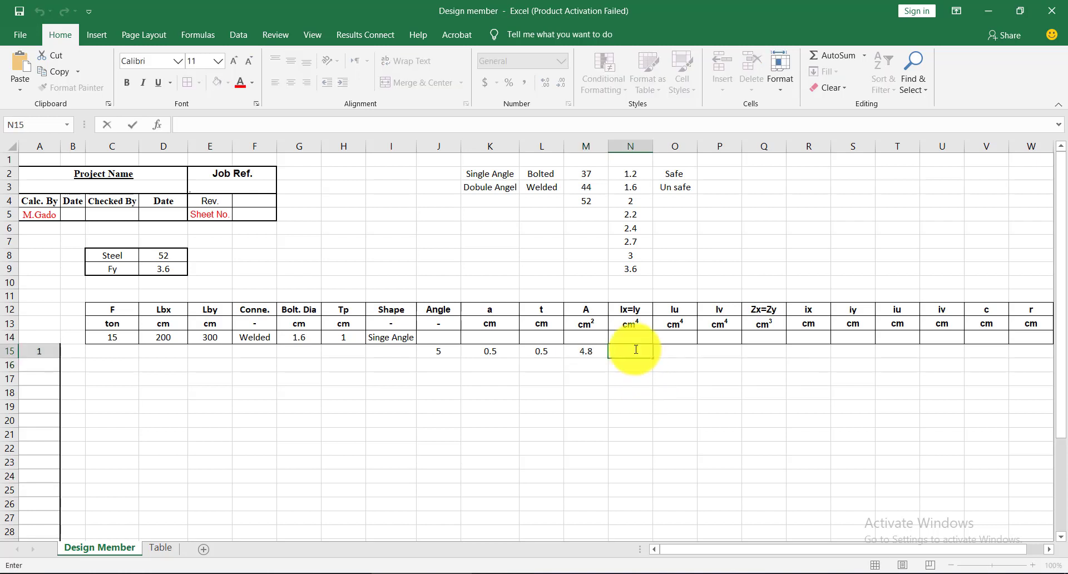
text(=VLOOKUP(A15,Table,3))
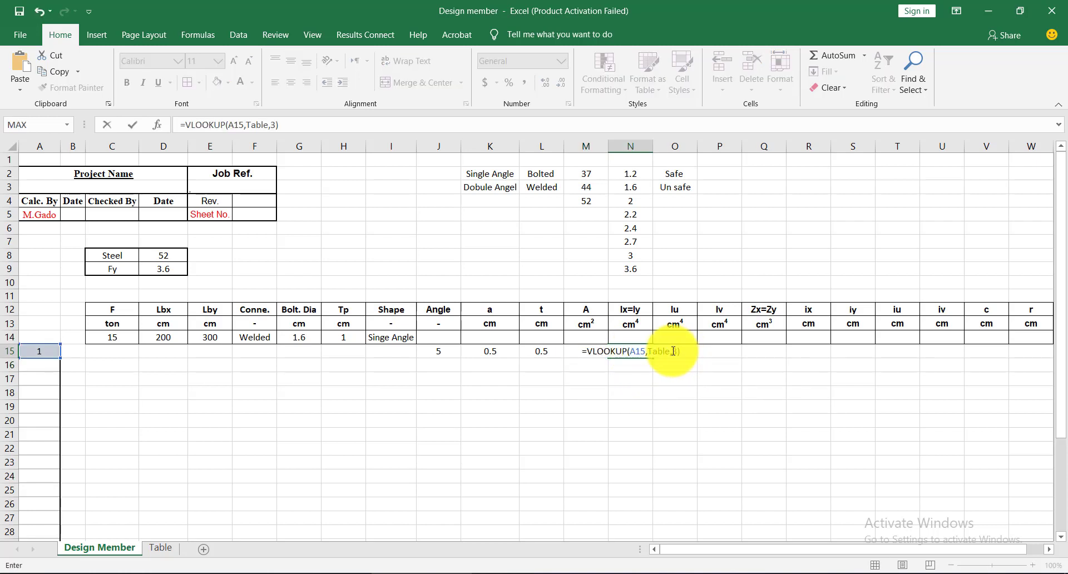
click(678, 354)
text(6)
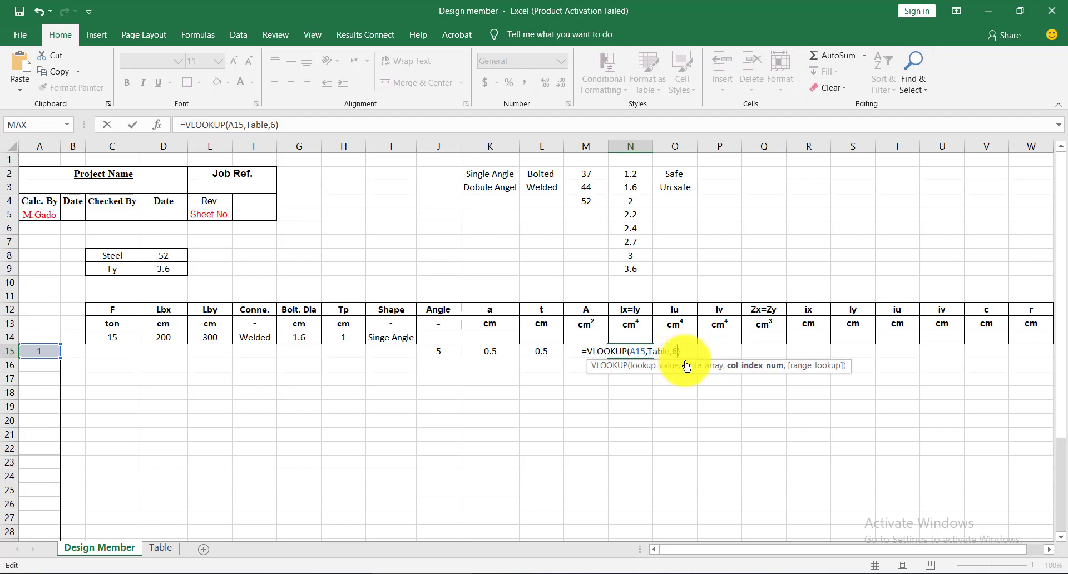
key(Return)
Add the Iu and Iv lookups in O15 and P15 (columns 4 and 8), returning 174 and 45.9.
double_click(683, 349)
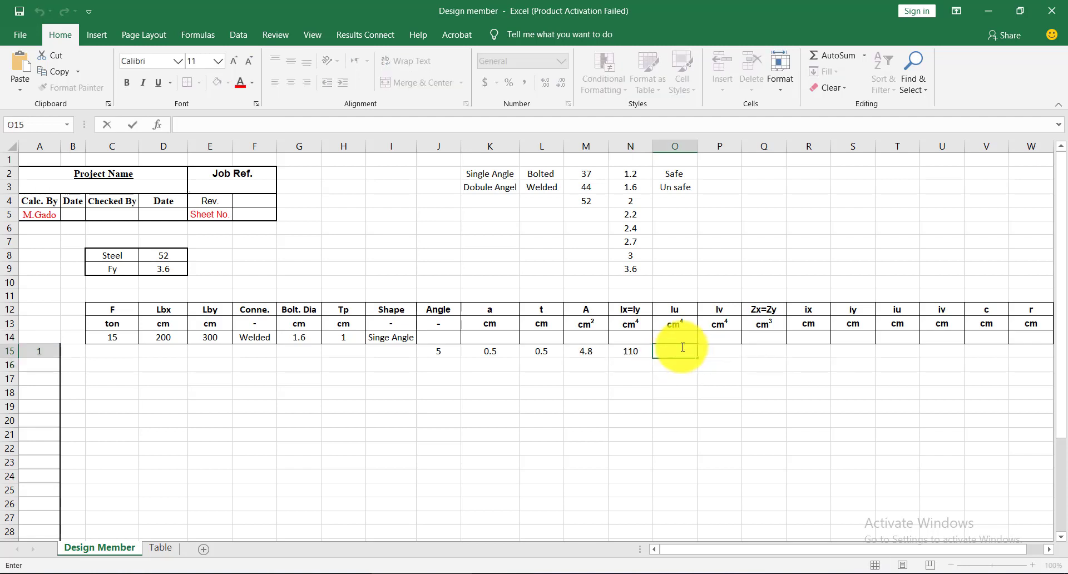
text(=VLOOKUP(A15,Table,3))
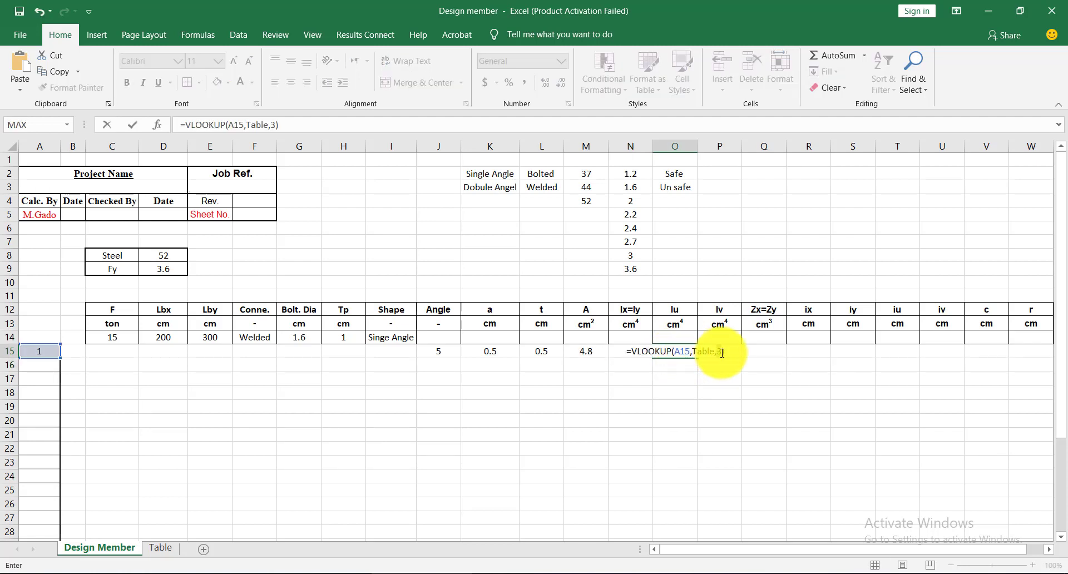
click(721, 353)
key(BackSpace)
text(4)
key(Return)
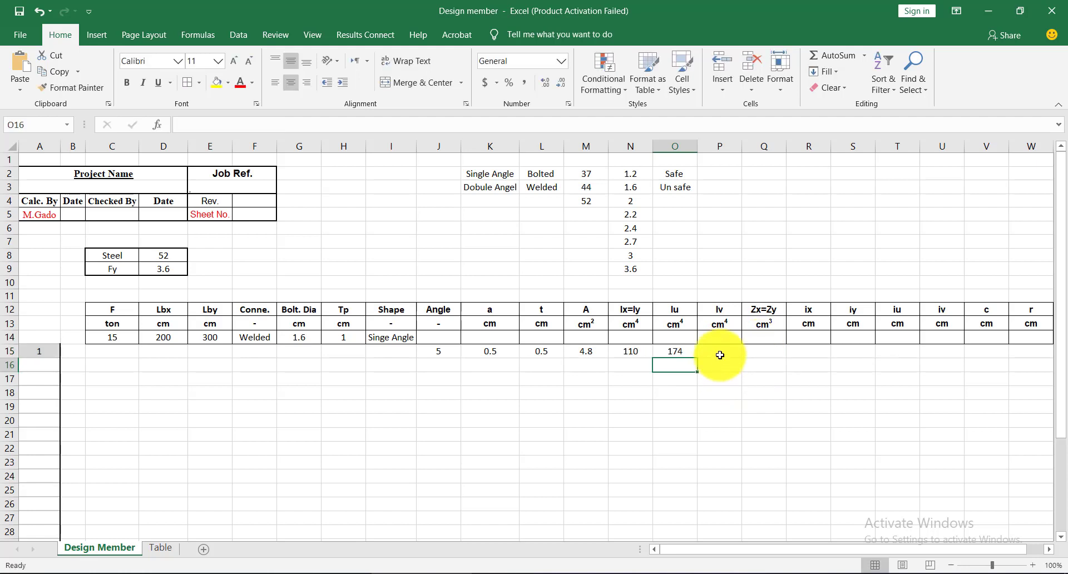
click(721, 354)
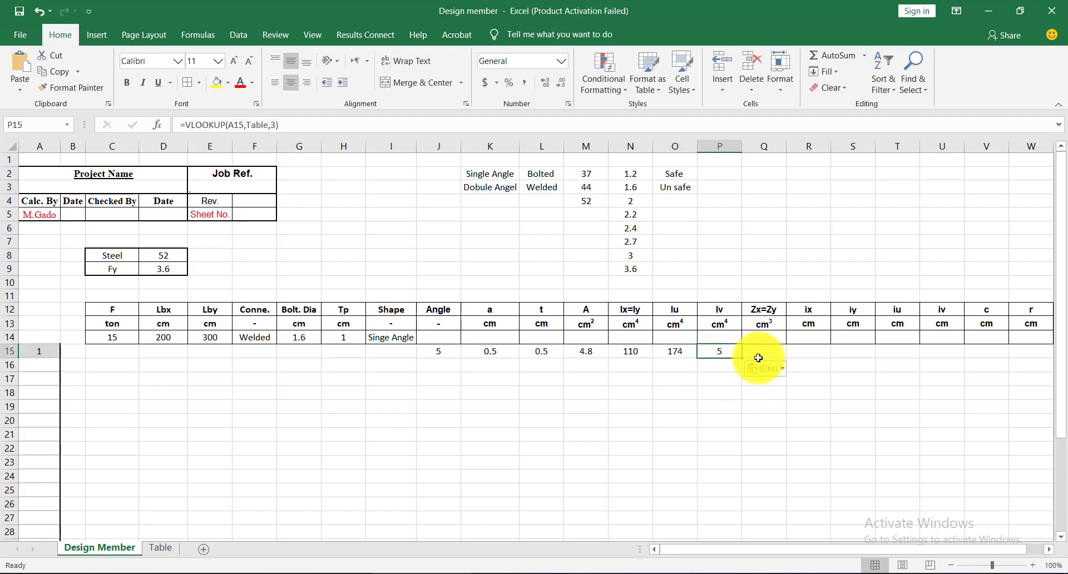
double_click(739, 353)
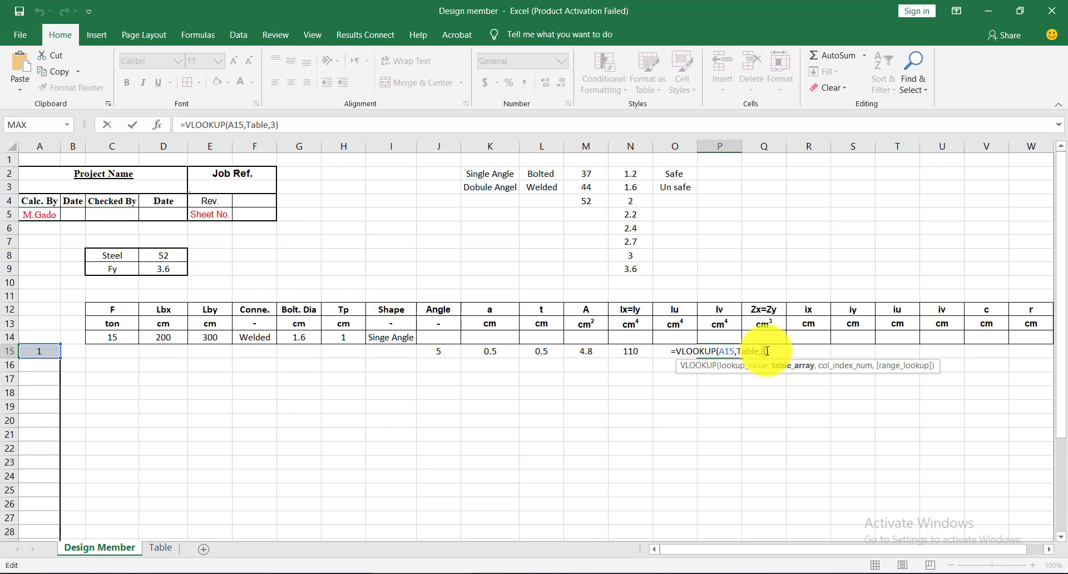
key(BackSpace)
text(8)
key(ctrl+Return)
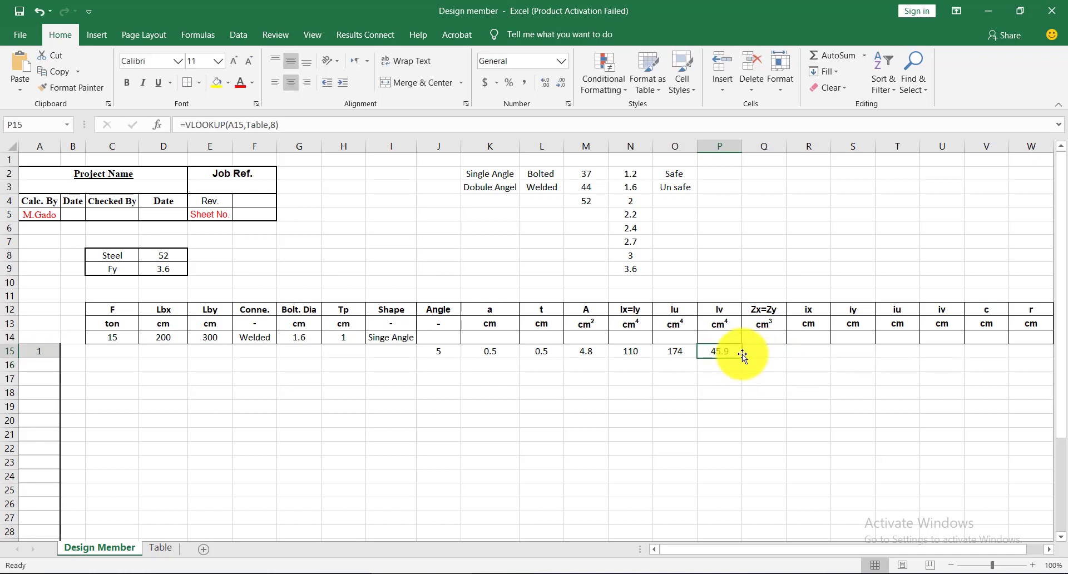
Check the Table columns, then enter a VLOOKUP in Zx=Zy cell Q15 returning 3.05.
click(160, 547)
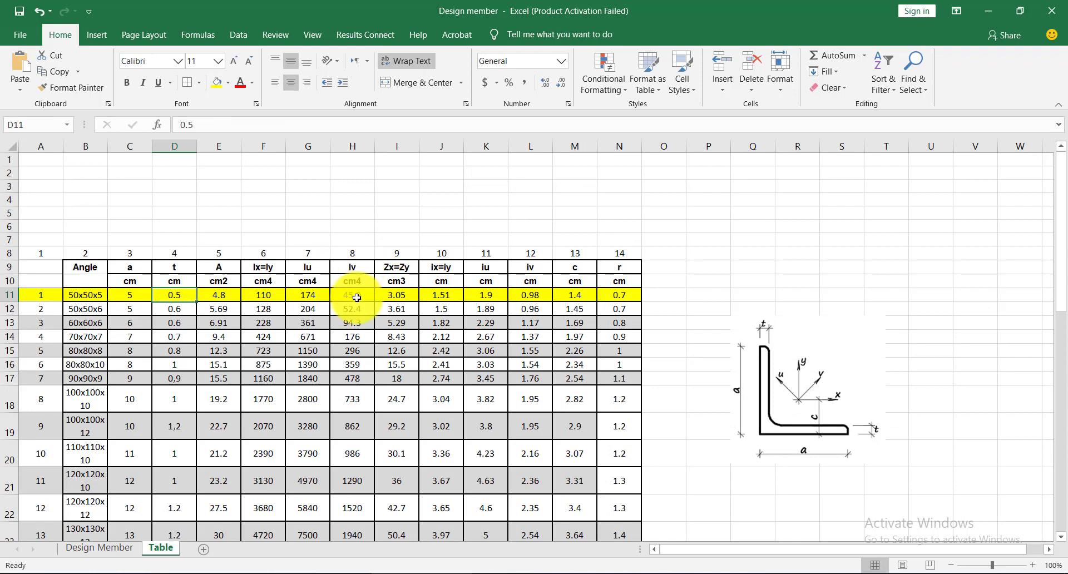
click(127, 548)
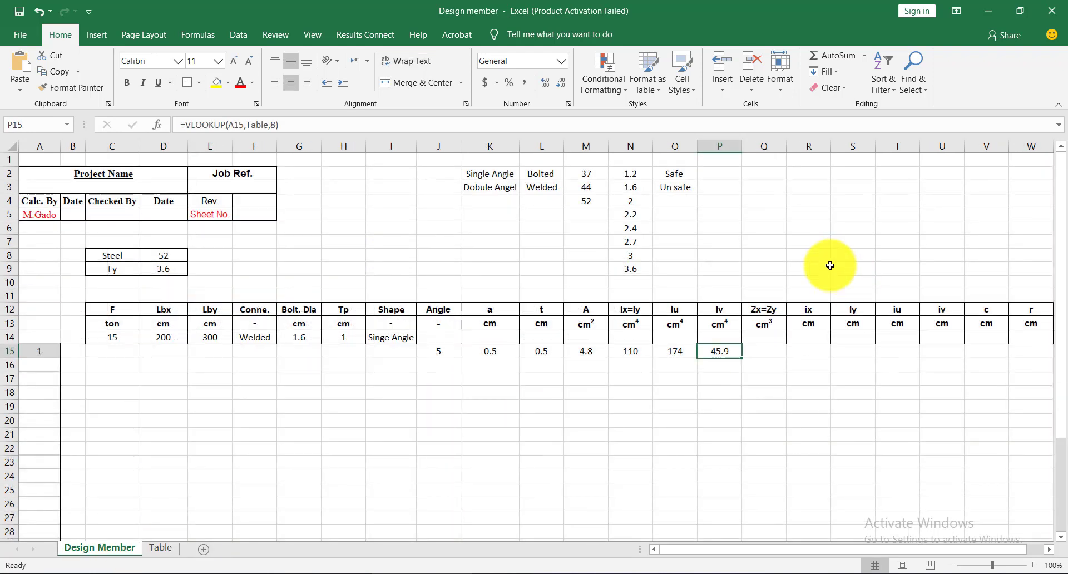
double_click(737, 351)
click(766, 351)
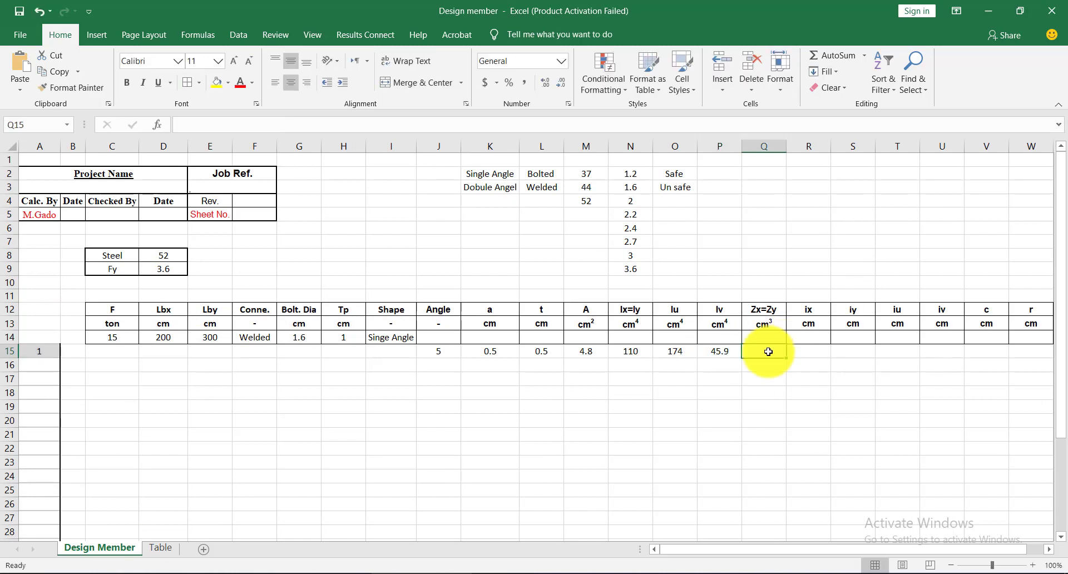
text(=VLOOKUP(A15,Table,3))
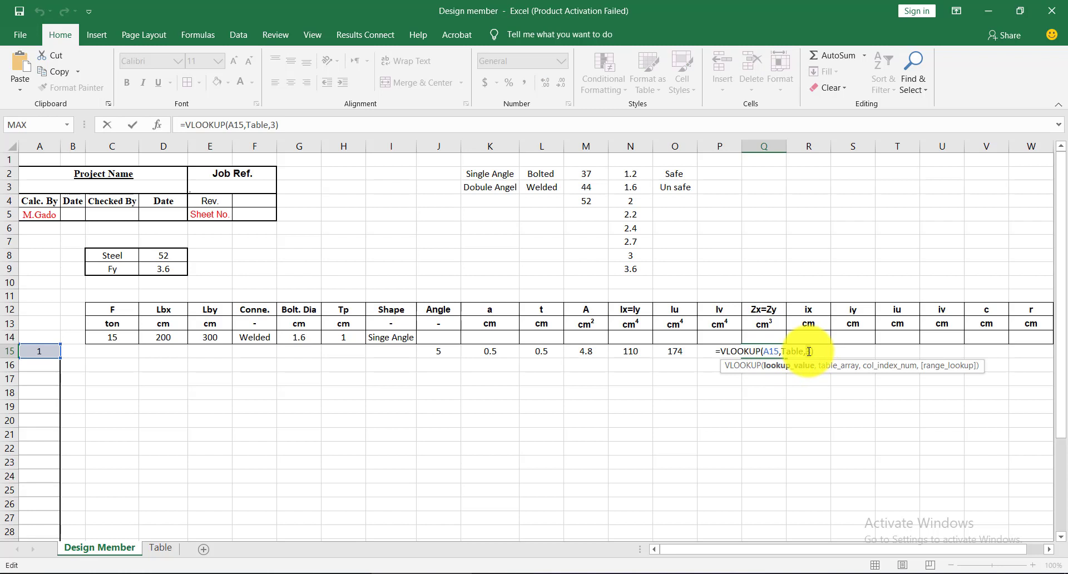
key(Return)
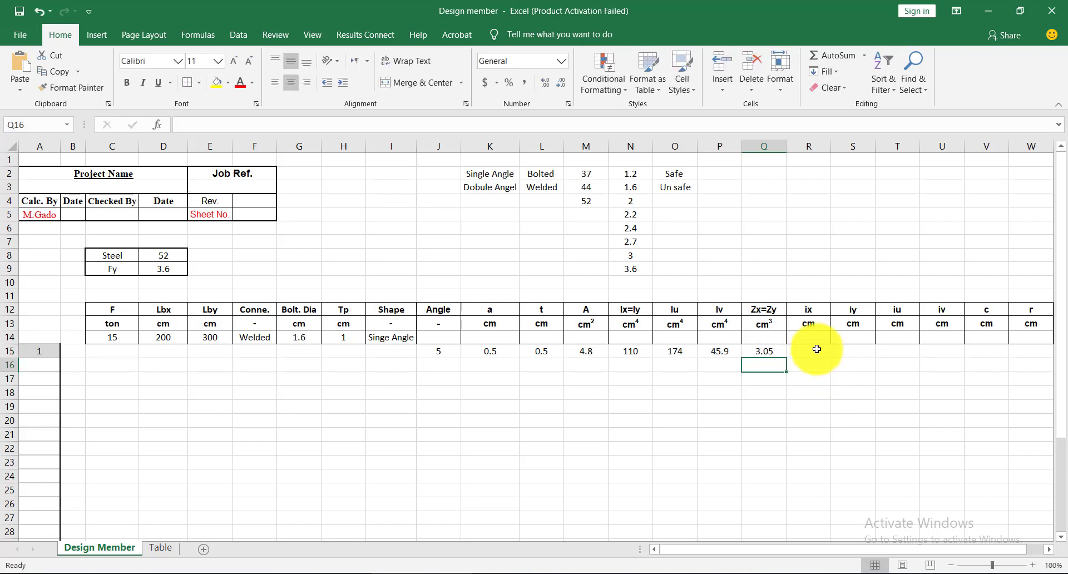
Fill the ix cell R15 with a lookup returning 1.51 and paste the formula into S15.
click(817, 351)
text(=VLOOKUP(A15,Table,3))
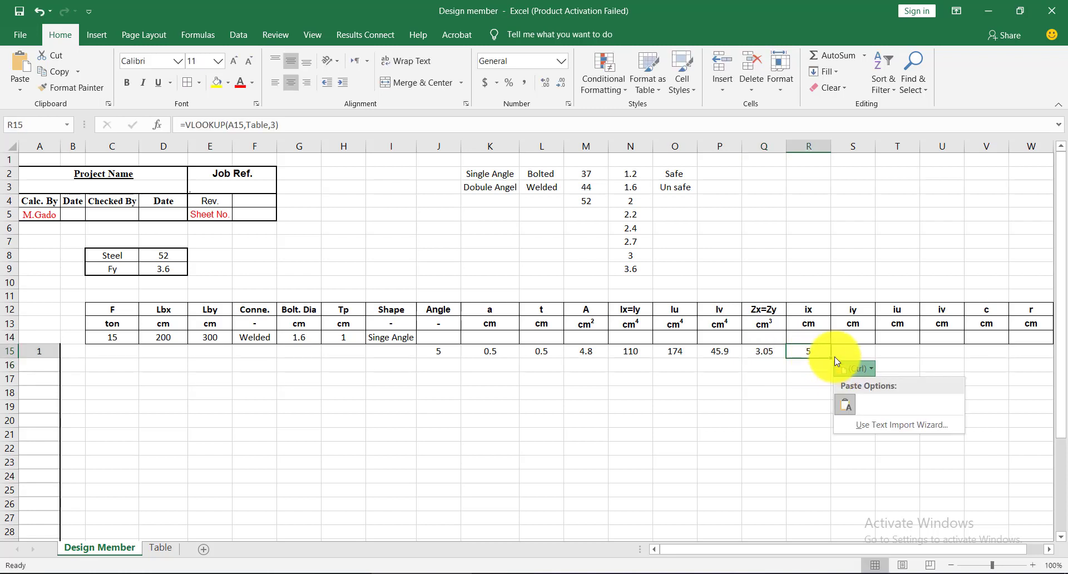
double_click(817, 349)
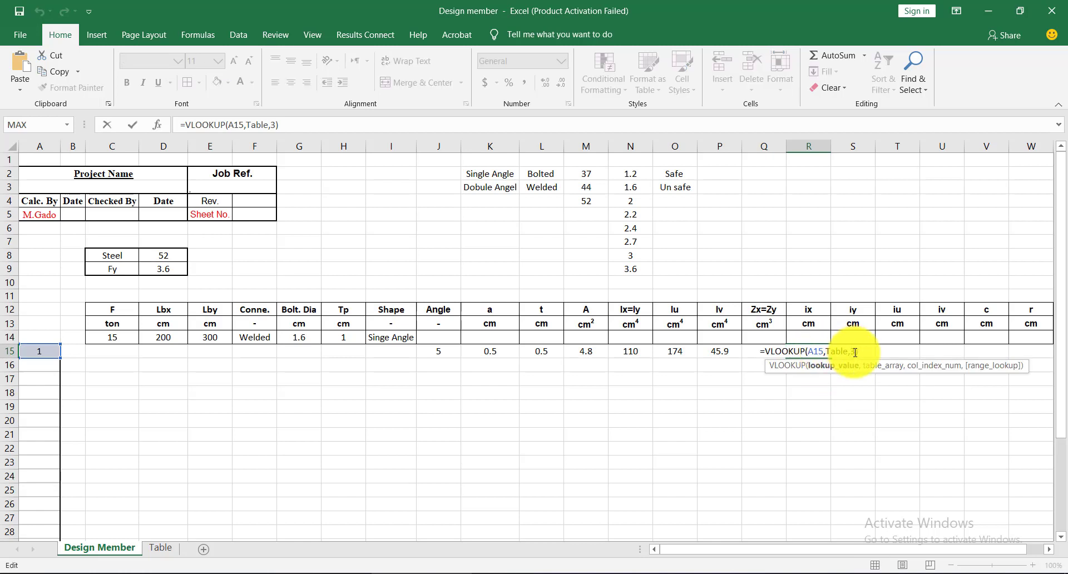
text(10)
key(Return)
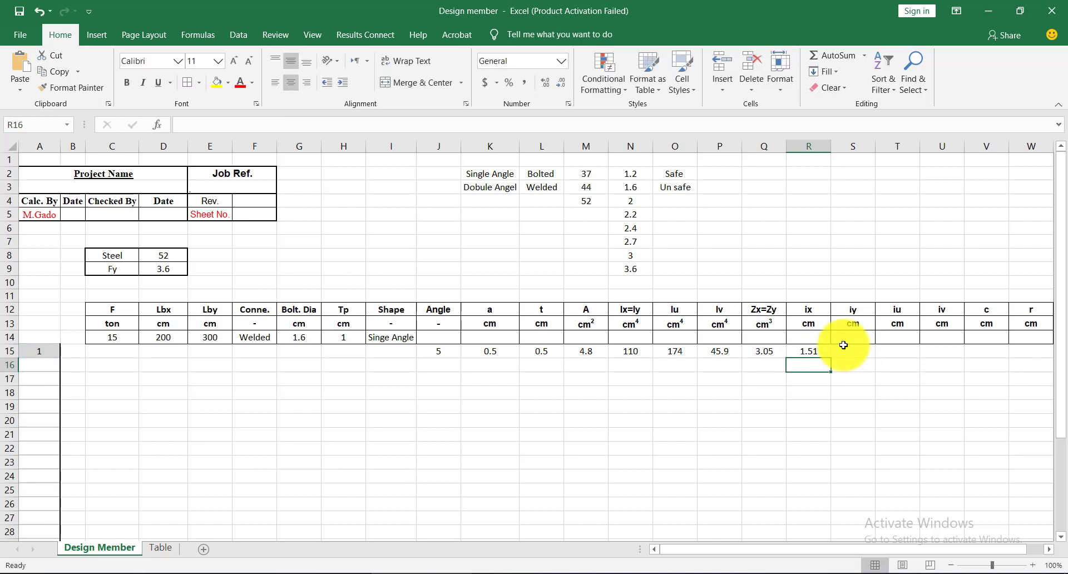
click(847, 338)
key(ctrl+v)
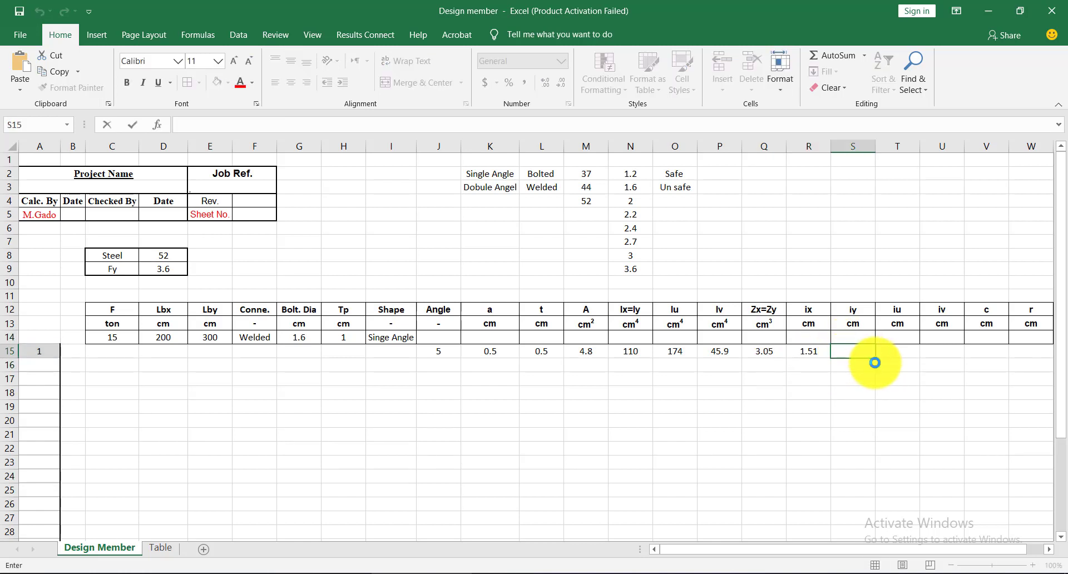
double_click(881, 351)
Complete the iy and iu lookups in S15 and T15, returning 1.51 and 1.9.
double_click(898, 352)
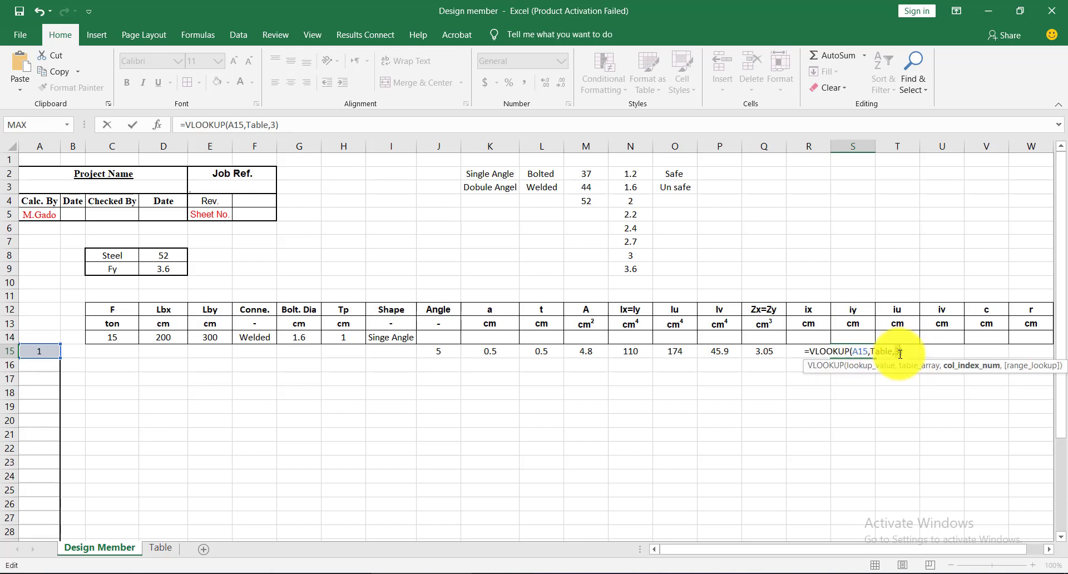
key(Return)
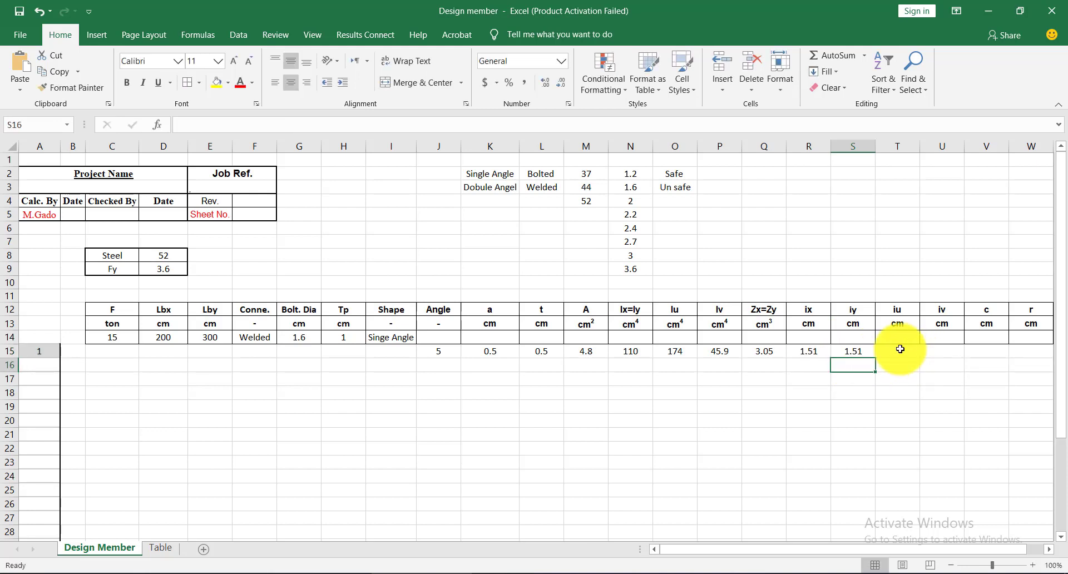
click(900, 350)
text(=VLOOKUP(A15,Table,3))
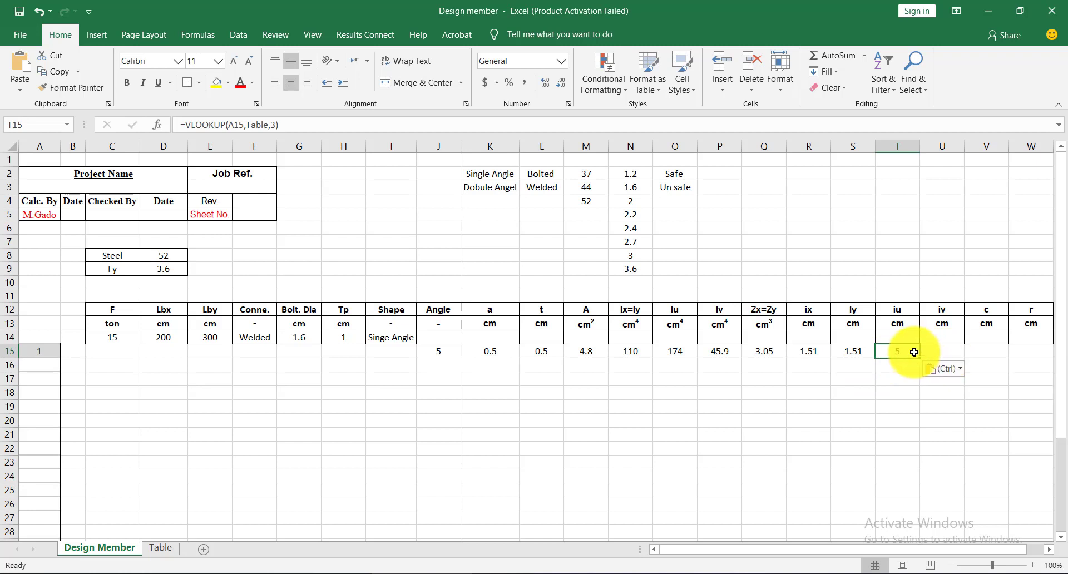
double_click(912, 351)
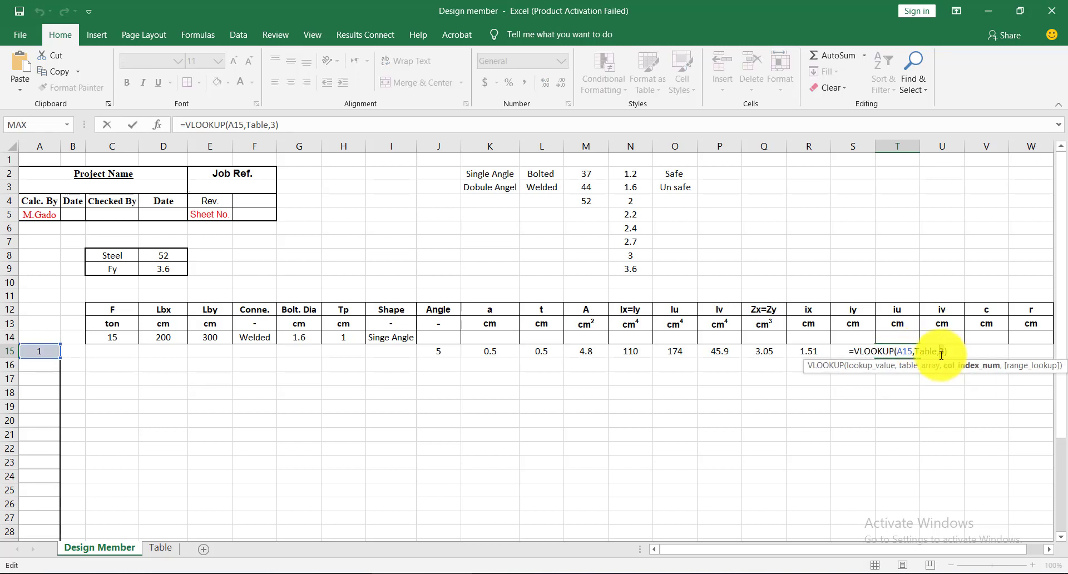
text(1)
click(941, 352)
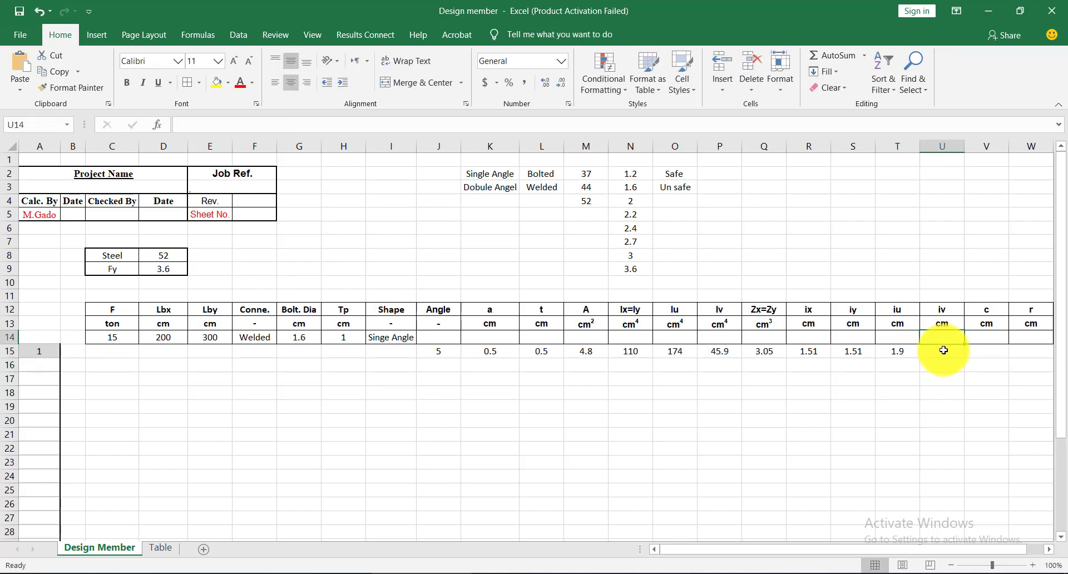
Add the iv and c lookups in U15 and V15, returning 0.98 and 1.4.
double_click(944, 354)
text(=VLOOKUP(A15,Table,3))
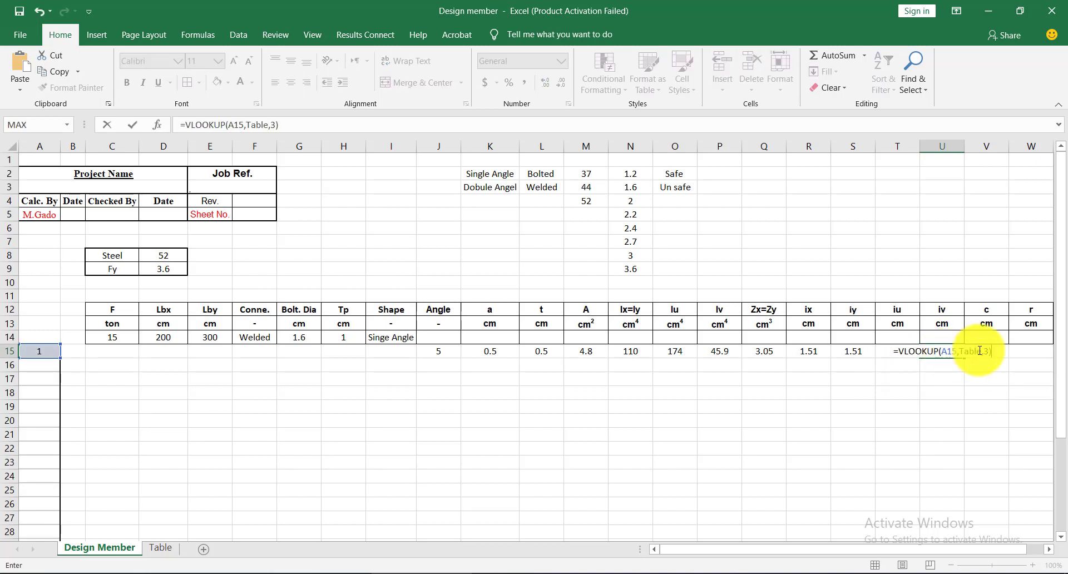
click(980, 352)
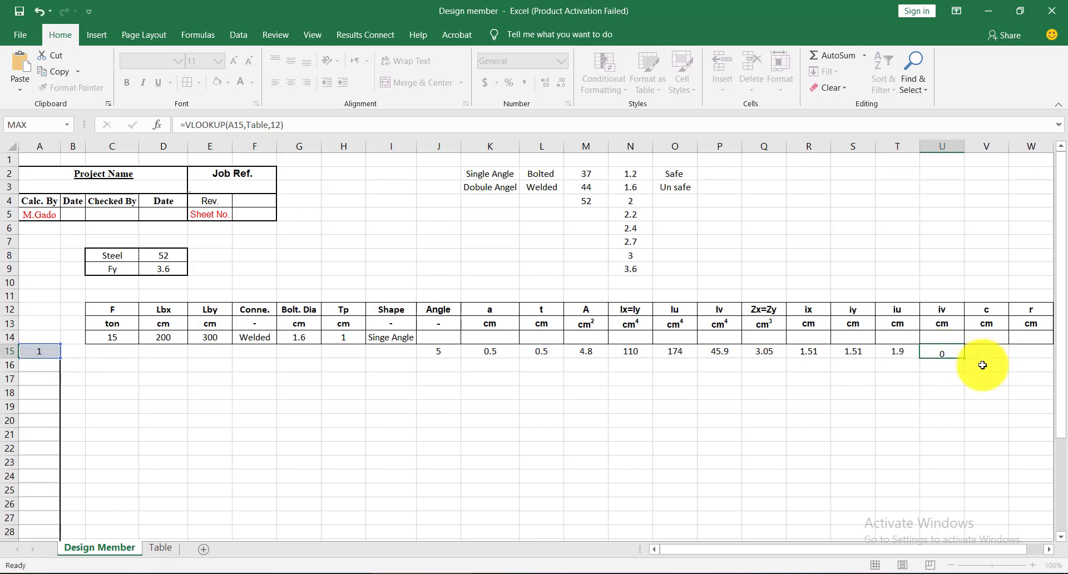
text(=VLOOKUP(A15,Table,3))
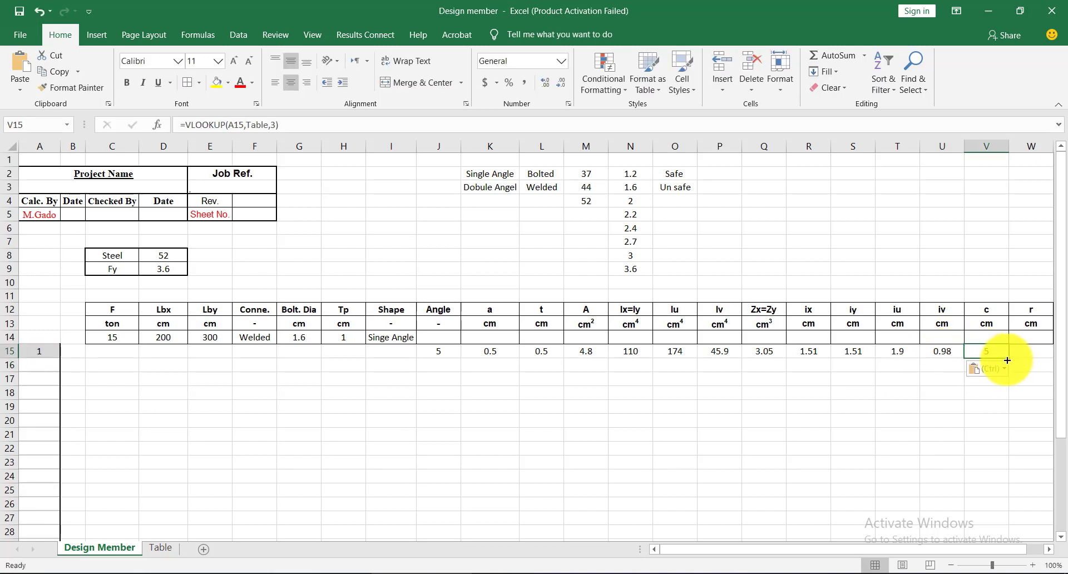
double_click(995, 352)
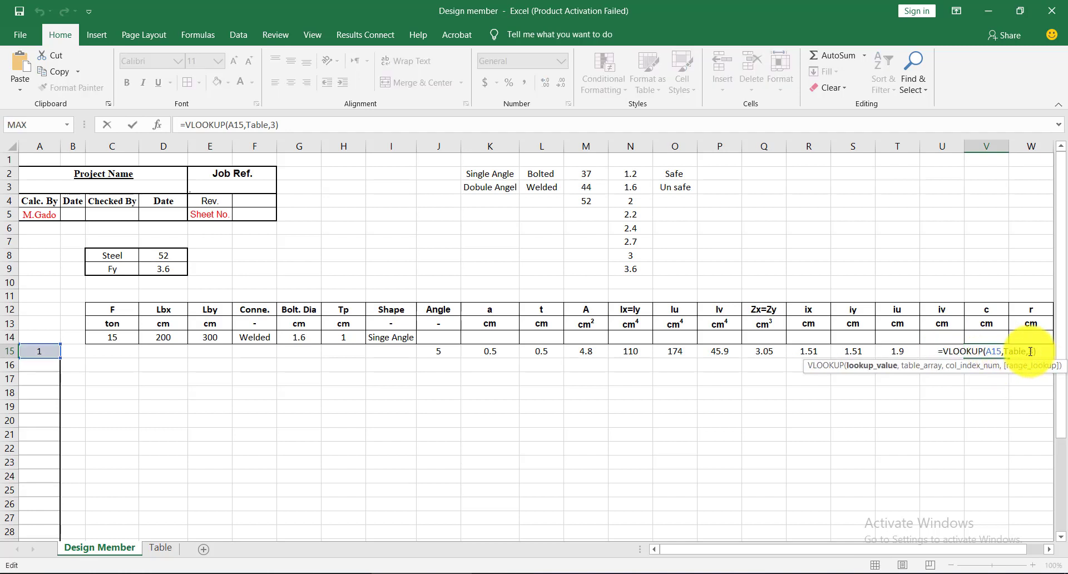
click(1030, 351)
click(1026, 352)
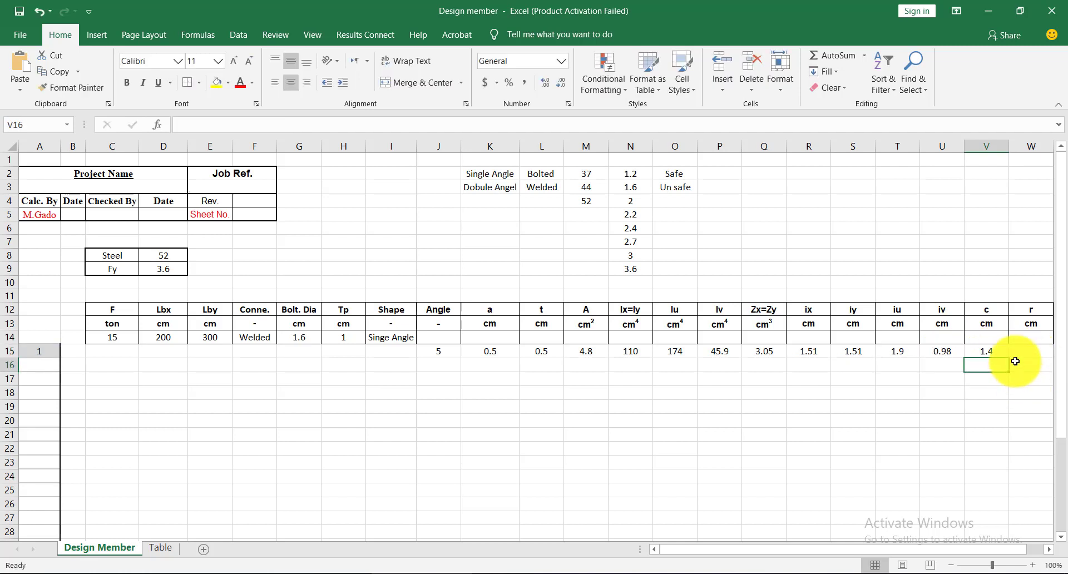
Enter the r lookup in W15 using column 14, returning 0.7.
text(=VLOOKUP(A15,Table,3))
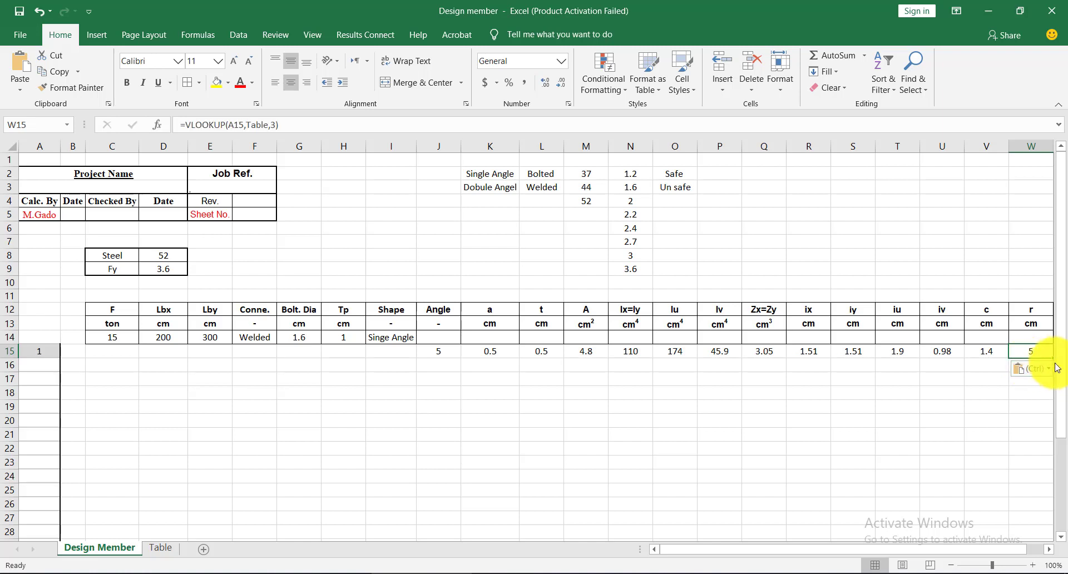
double_click(1046, 352)
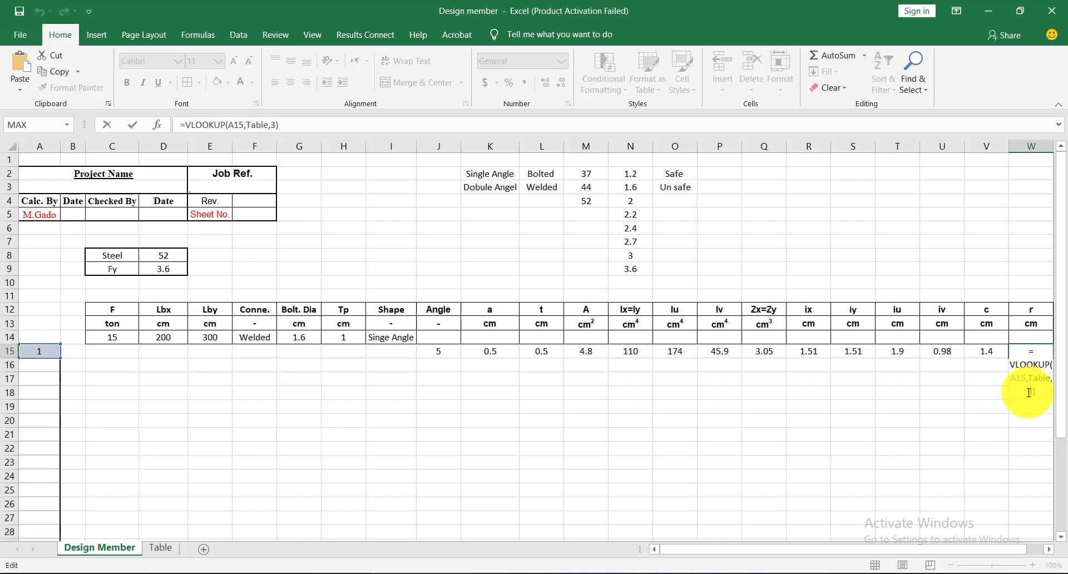
click(1028, 393)
key(Return)
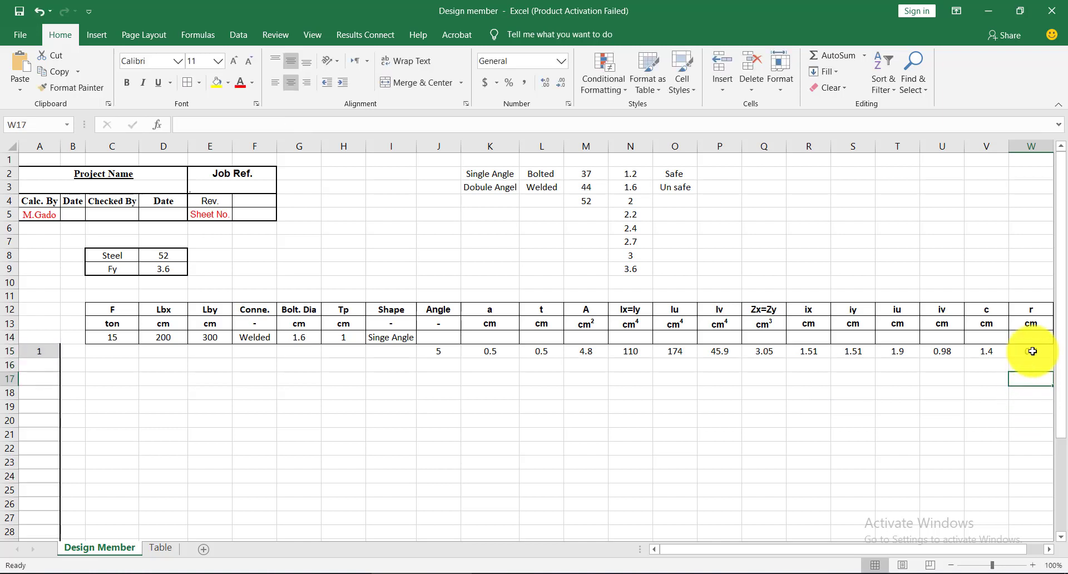
click(1030, 352)
click(159, 548)
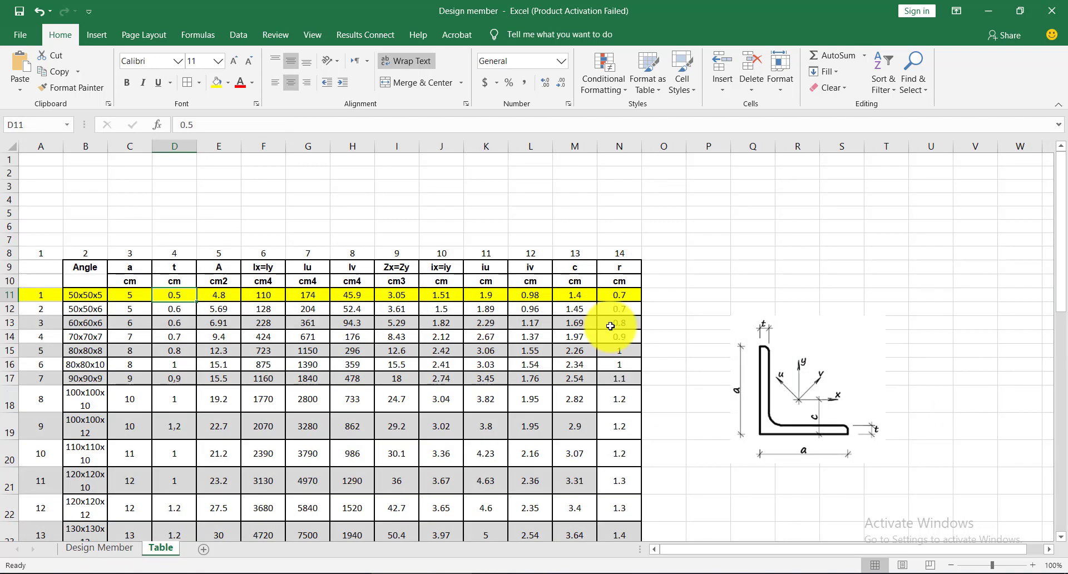
click(632, 298)
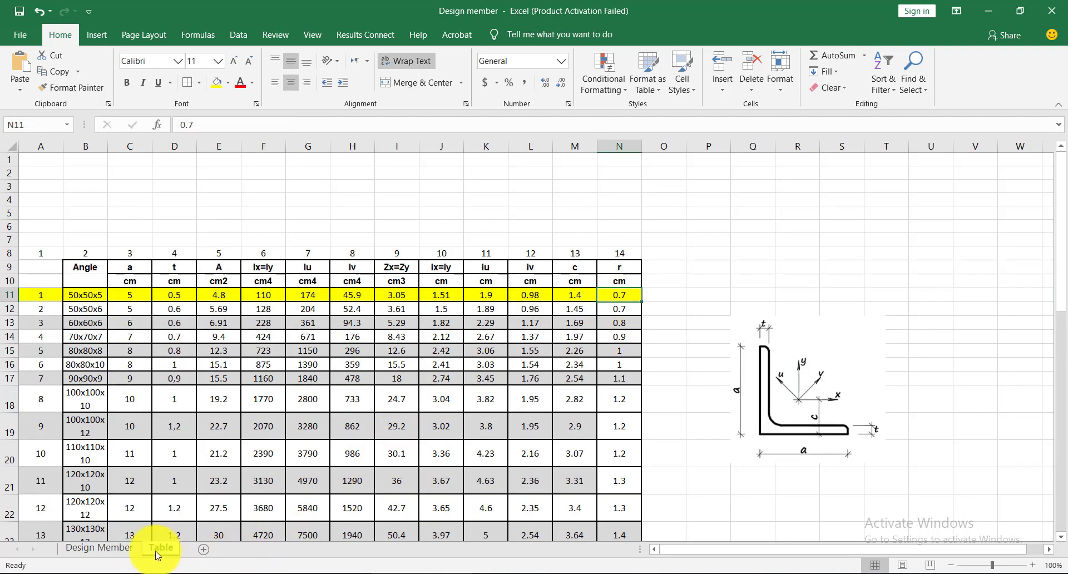
click(95, 548)
click(680, 308)
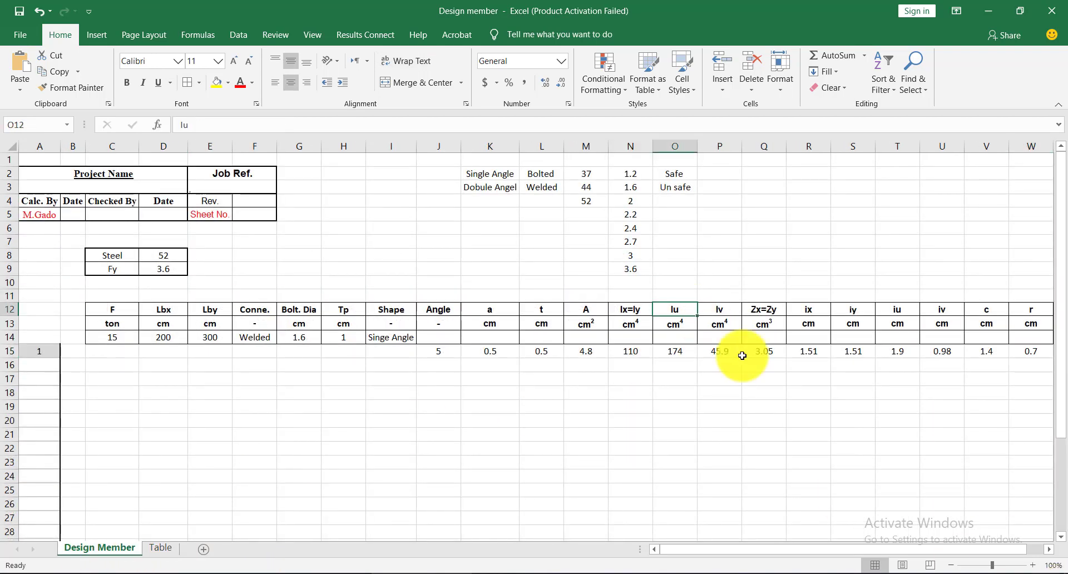